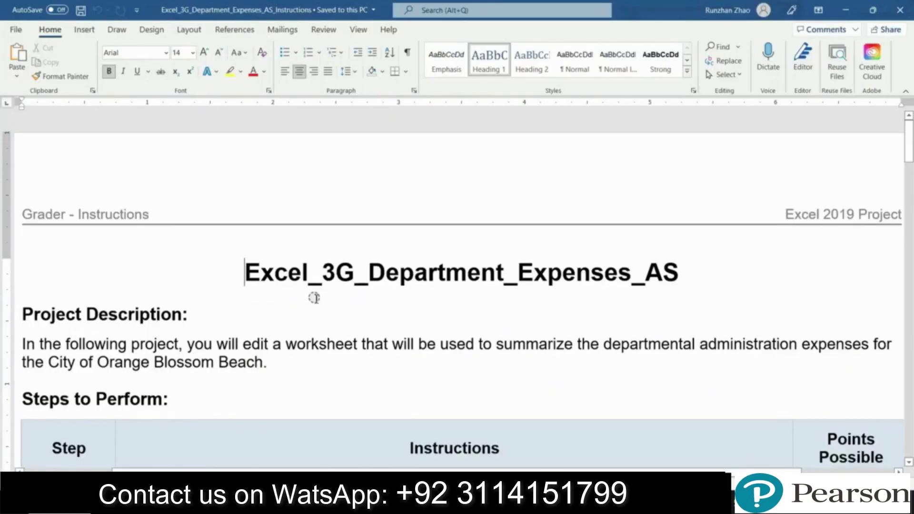
# Highlight the Excel_3G_Department_Expenses_AS document title in yellow
pyautogui.moveTo(241, 272); pyautogui.dragTo(677, 274)
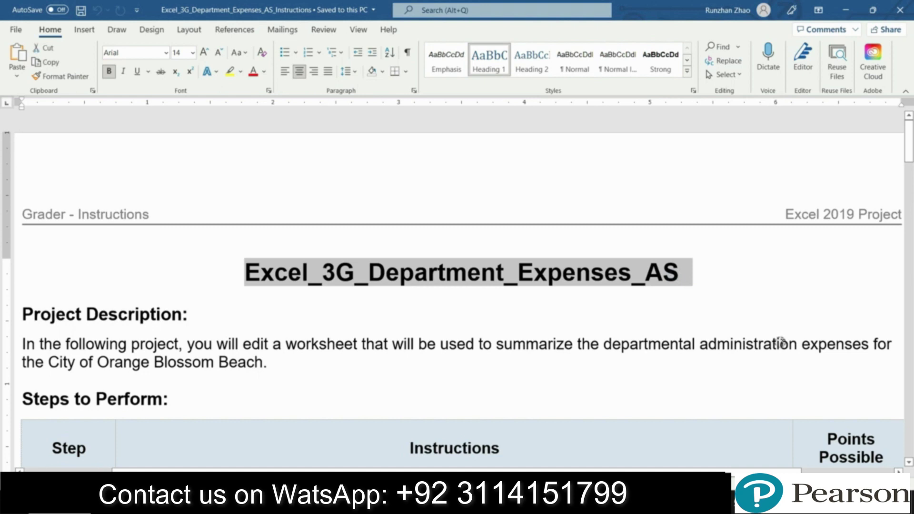
pyautogui.click(230, 71)
pyautogui.click(640, 286)
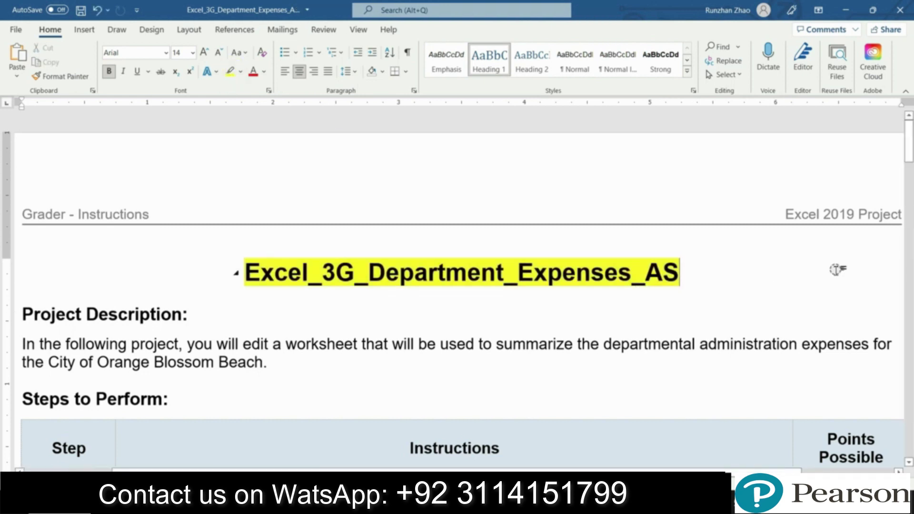
# Read the project description, then select the step 1 instruction text
pyautogui.moveTo(909, 143); pyautogui.dragTo(909, 154)
pyautogui.moveTo(104, 210)
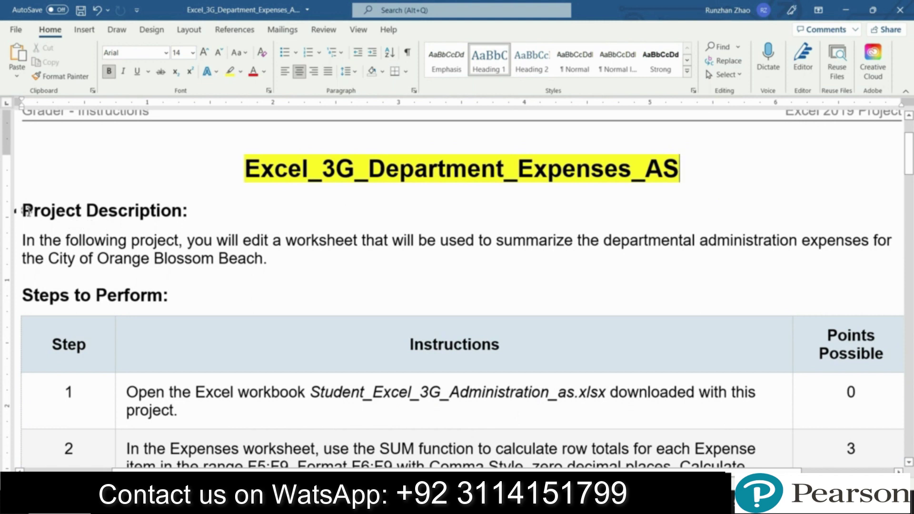
pyautogui.moveTo(22, 210)
pyautogui.mouseDown()
pyautogui.moveTo(237, 243)
pyautogui.moveTo(272, 260)
pyautogui.mouseUp()
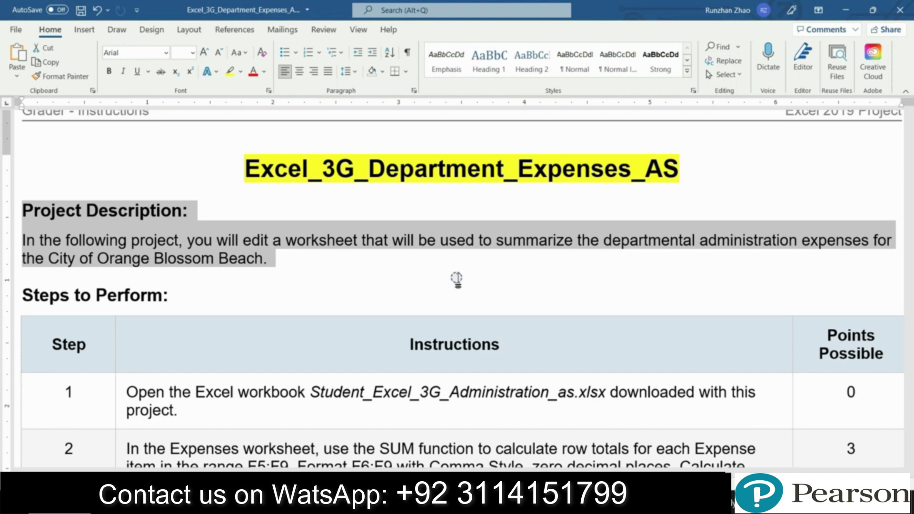
pyautogui.moveTo(908, 145); pyautogui.dragTo(908, 152)
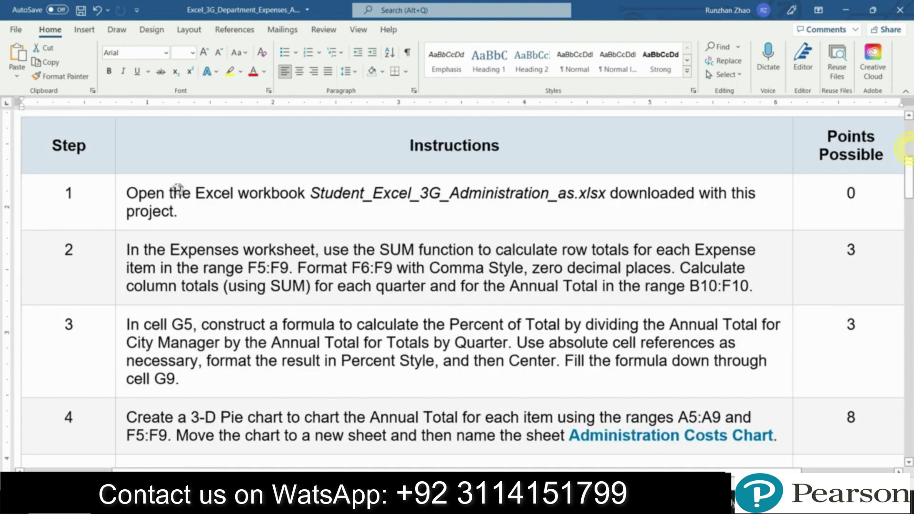
pyautogui.click(119, 198)
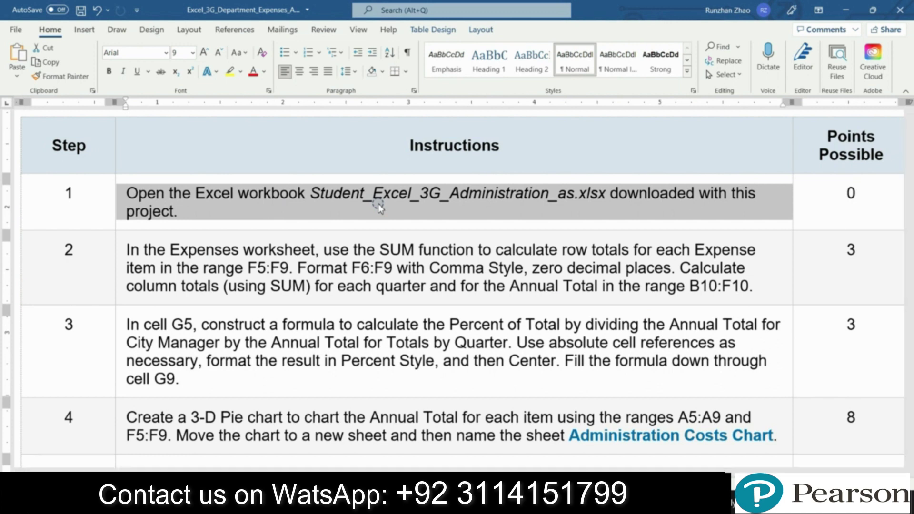
# Open Excel_3G_Administration_as from the 3G folder, enable editing, then return to Word
pyautogui.hotkey('alt', 'Tab')
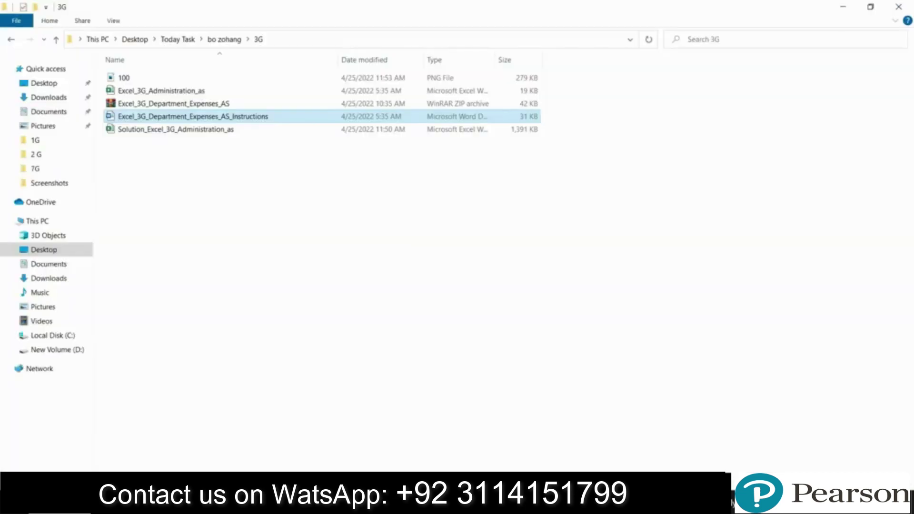
pyautogui.doubleClick(193, 91)
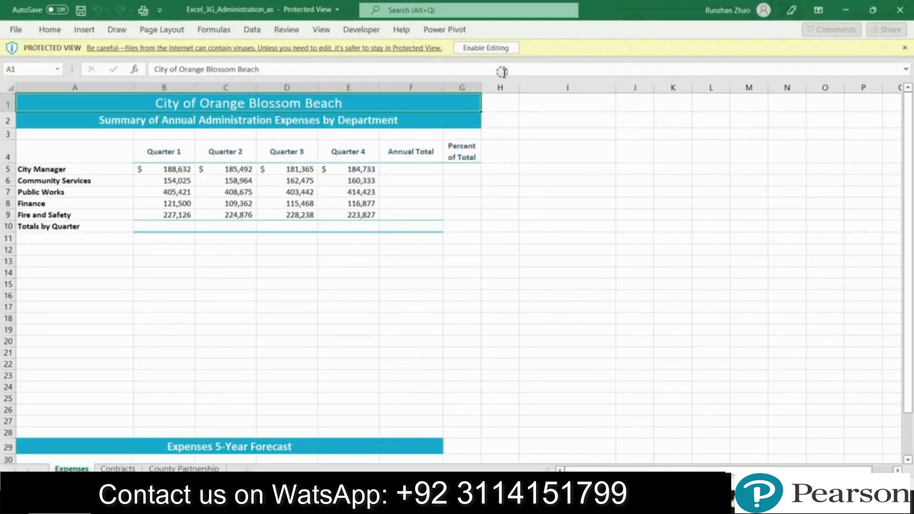
pyautogui.click(484, 48)
pyautogui.click(534, 255)
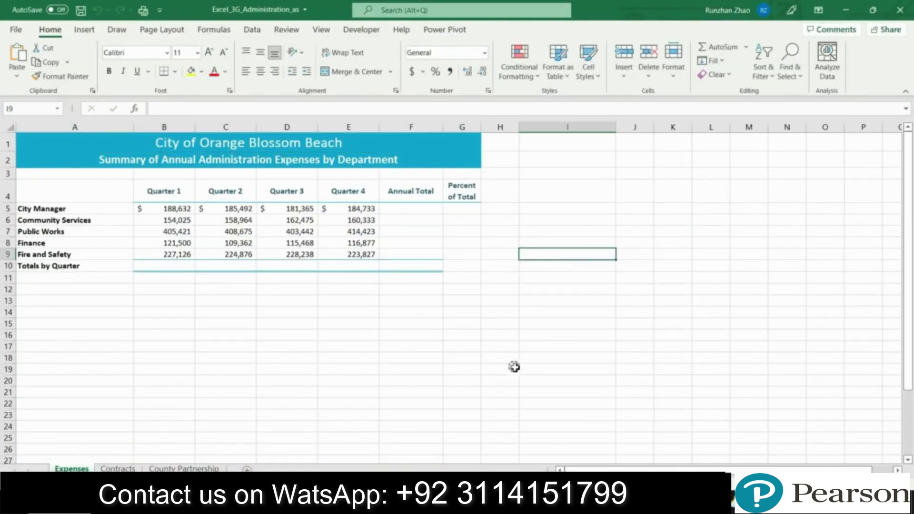
pyautogui.hotkey('alt', 'Tab')
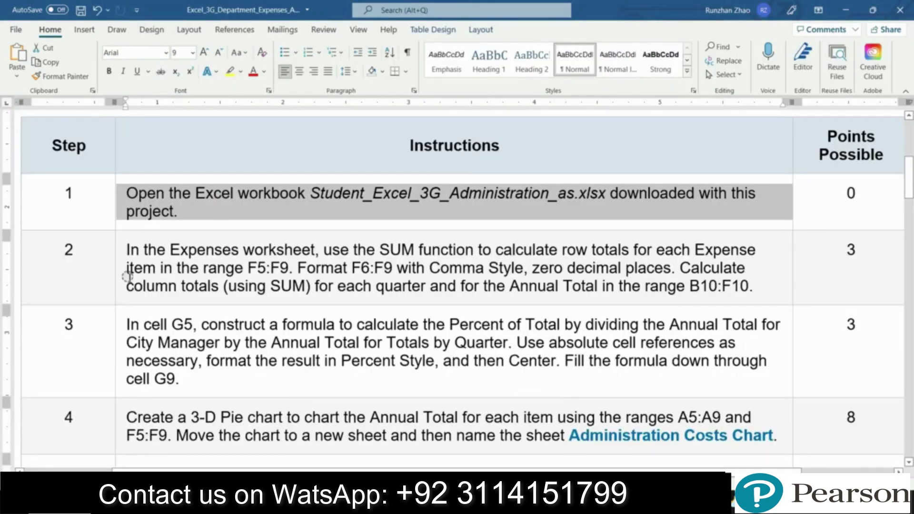
# Highlight the step 2 SUM instructions in yellow
pyautogui.click(122, 279)
pyautogui.scroll(-2, 905, 206)
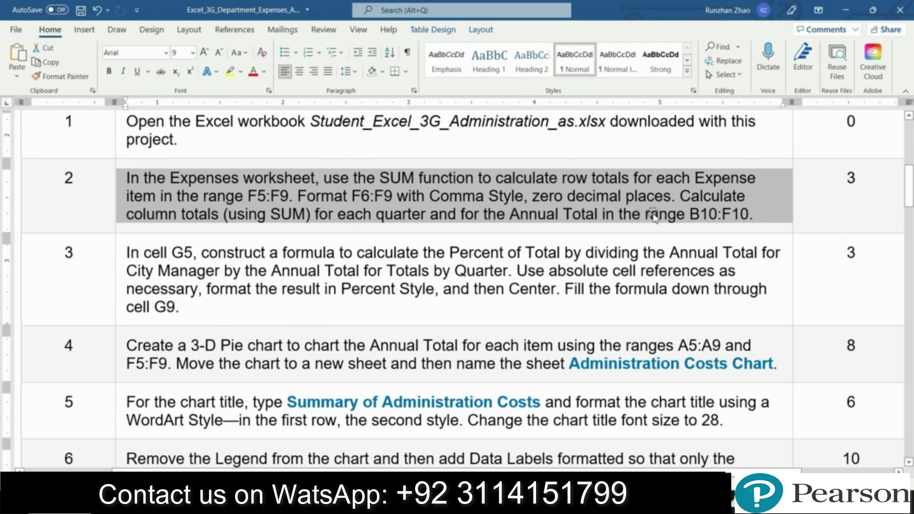
pyautogui.click(231, 71)
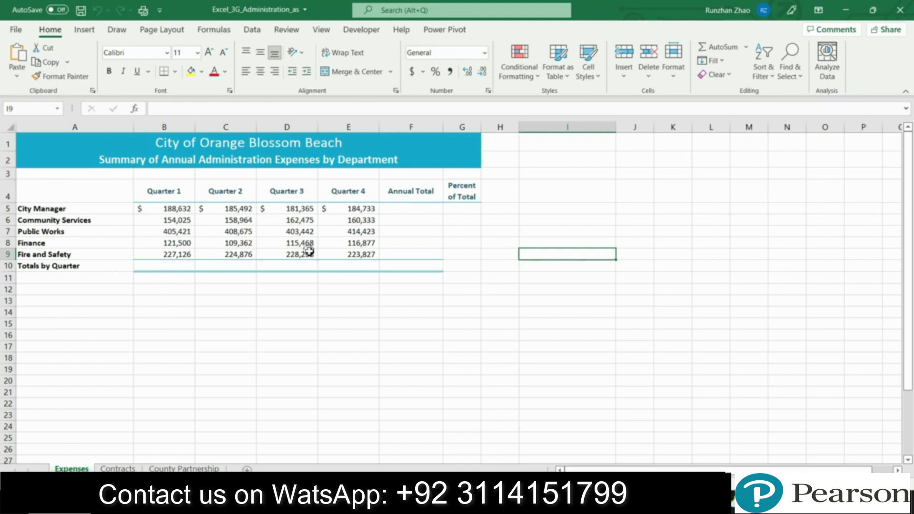
# Enter =SUM(B5:E5) in F5 for the City Manager annual total
pyautogui.click(406, 208)
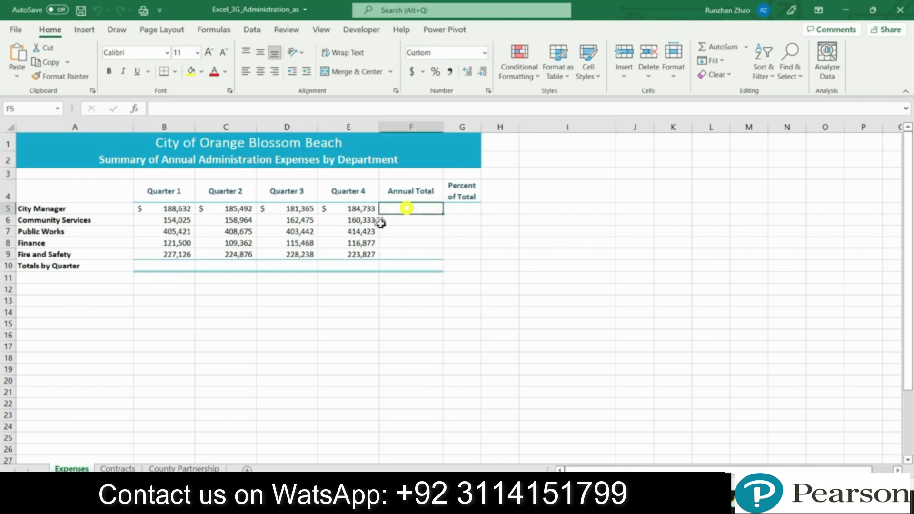
pyautogui.click(188, 264)
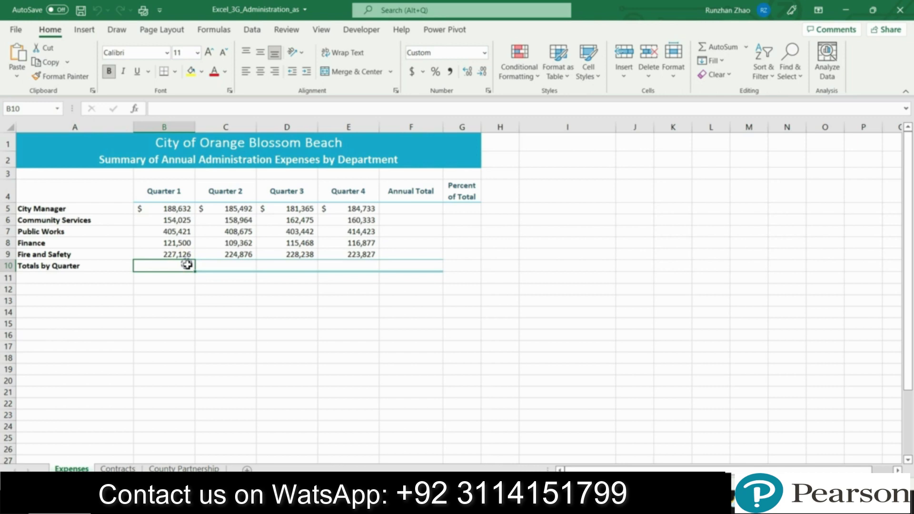
pyautogui.click(391, 210)
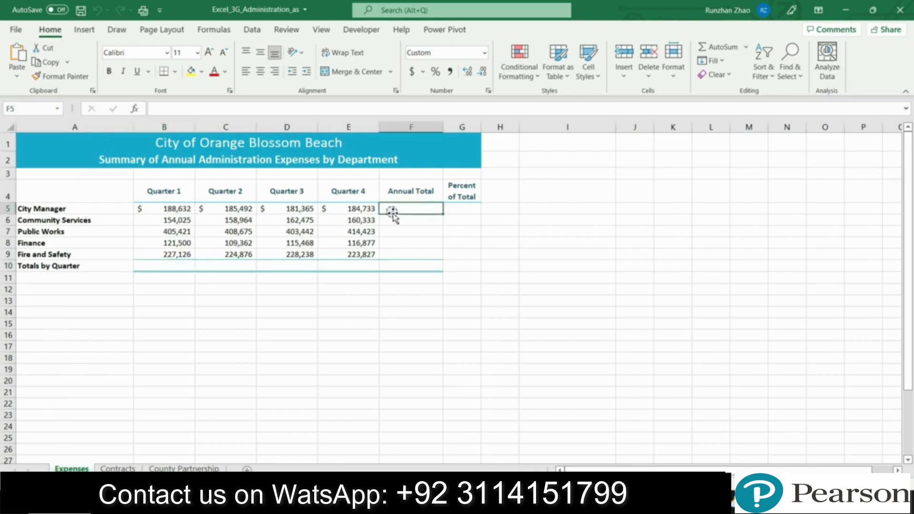
pyautogui.click(213, 110)
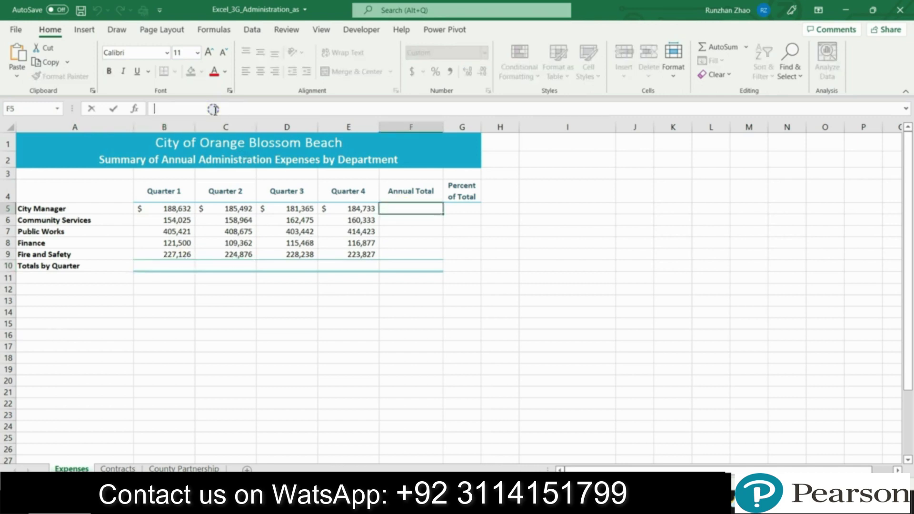
pyautogui.write('=S')
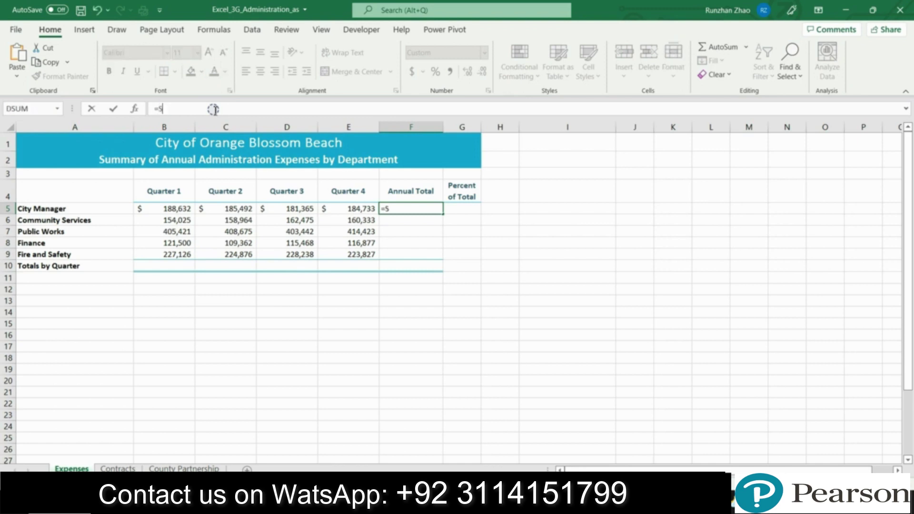
pyautogui.write('um')
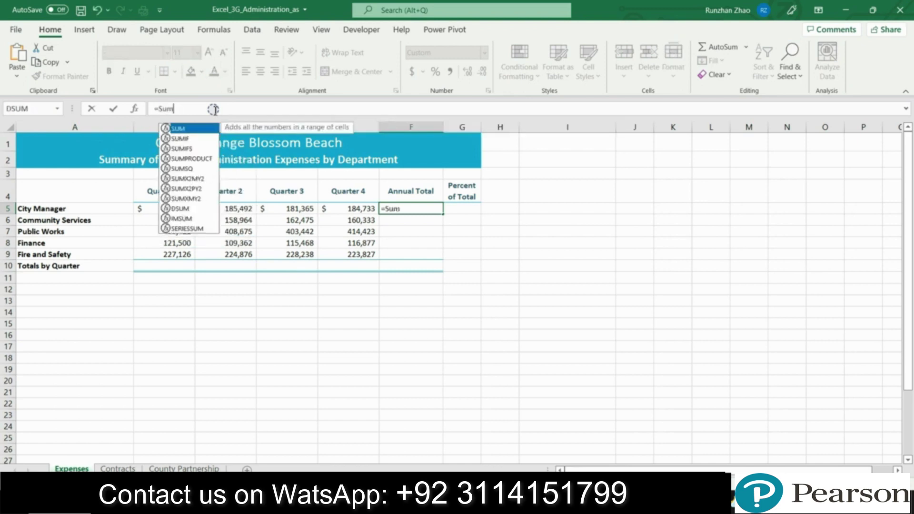
pyautogui.doubleClick(190, 130)
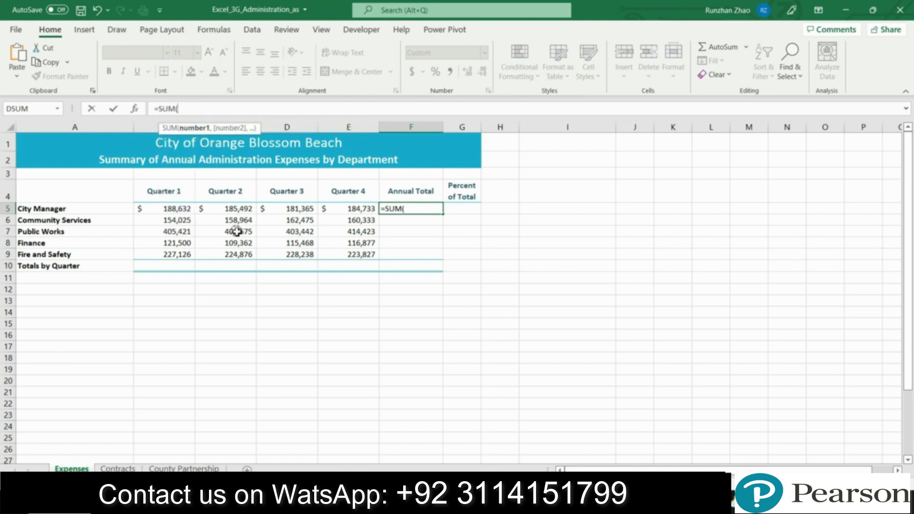
pyautogui.moveTo(174, 211); pyautogui.dragTo(352, 210)
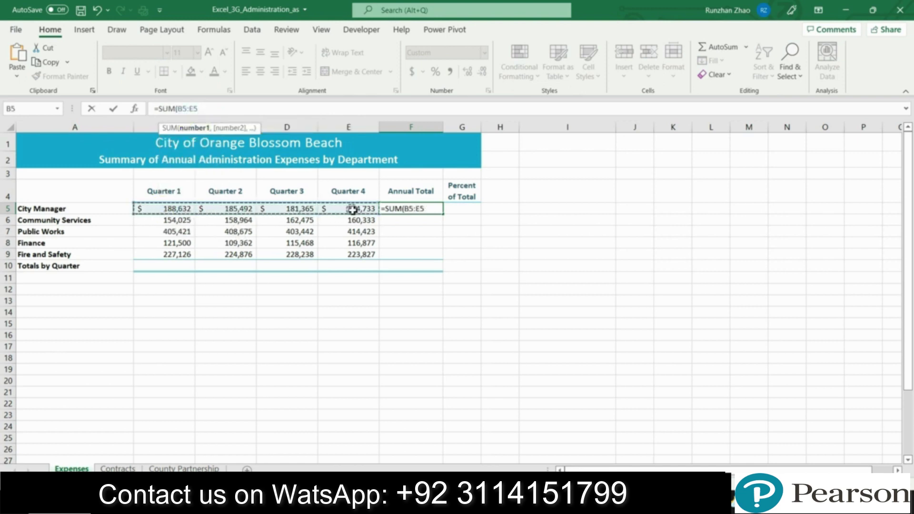
pyautogui.press('Return')
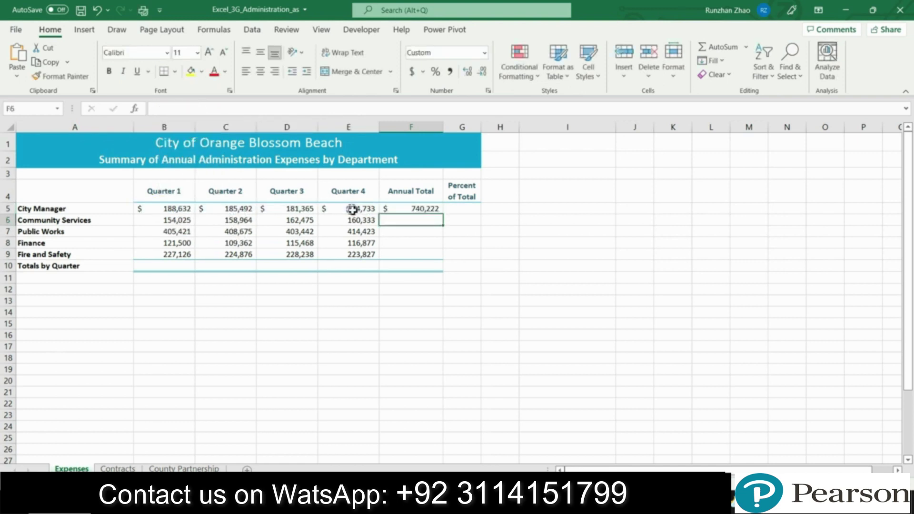
# Copy the F5 total formula down through F9
pyautogui.click(432, 208)
pyautogui.moveTo(443, 214); pyautogui.dragTo(444, 260)
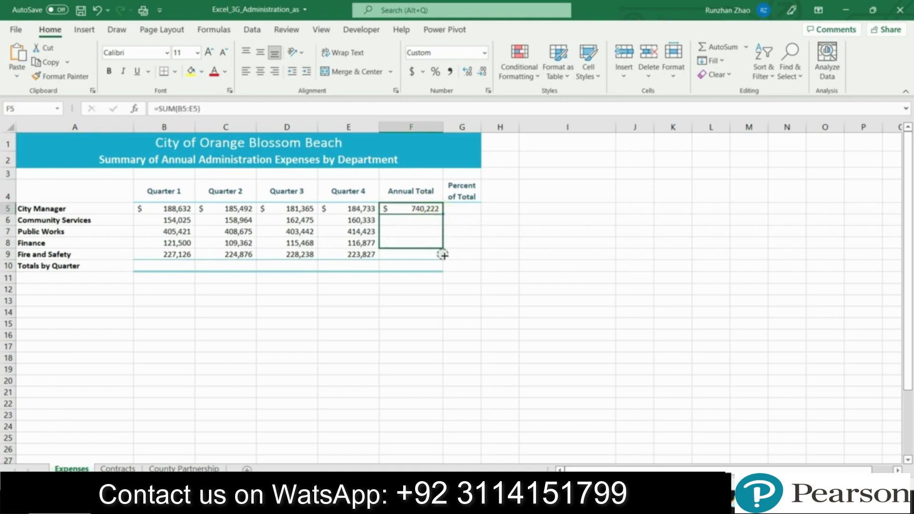
pyautogui.click(7, 254)
pyautogui.click(426, 255)
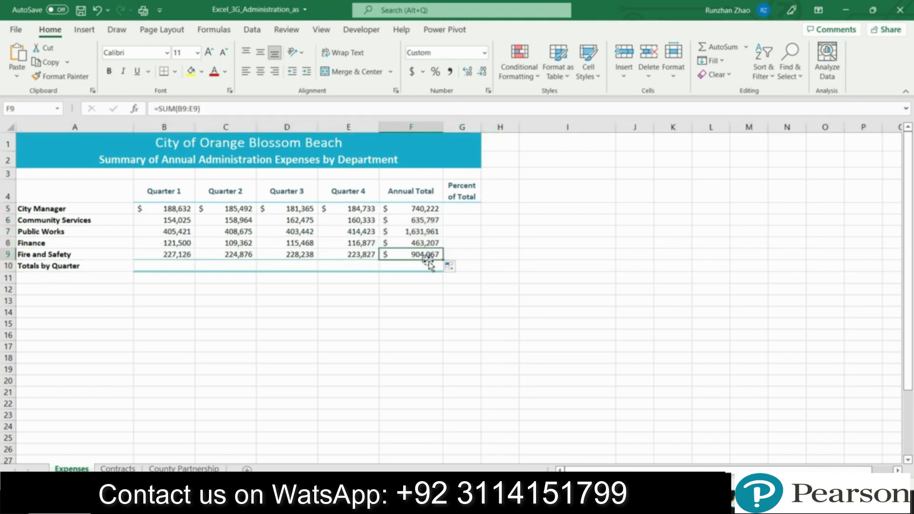
# Format the annual totals F5:F9 in comma style with no decimal places
pyautogui.click(421, 209)
pyautogui.moveTo(417, 211); pyautogui.dragTo(419, 253)
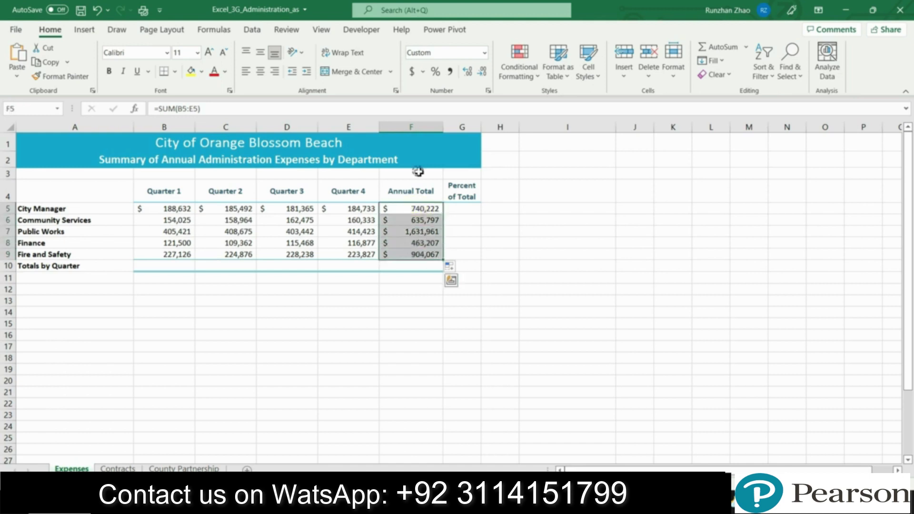
pyautogui.click(449, 73)
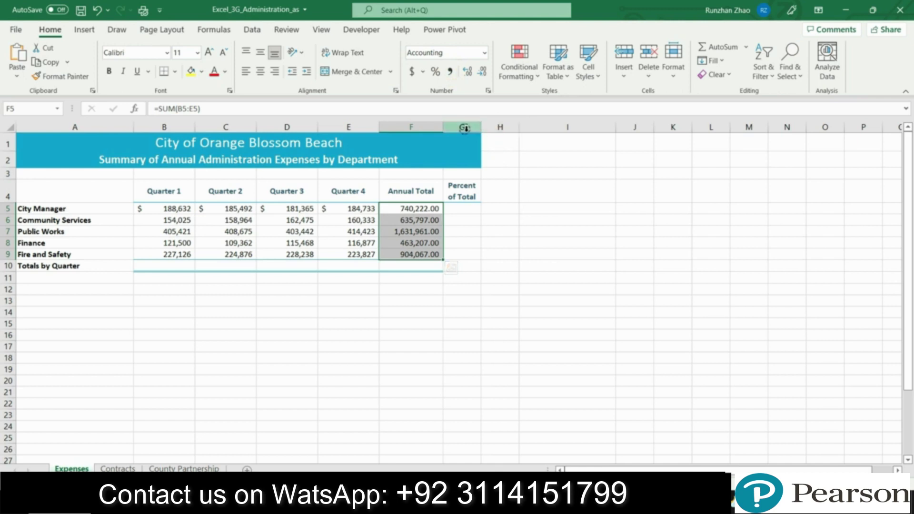
pyautogui.click(482, 72)
pyautogui.click(482, 74)
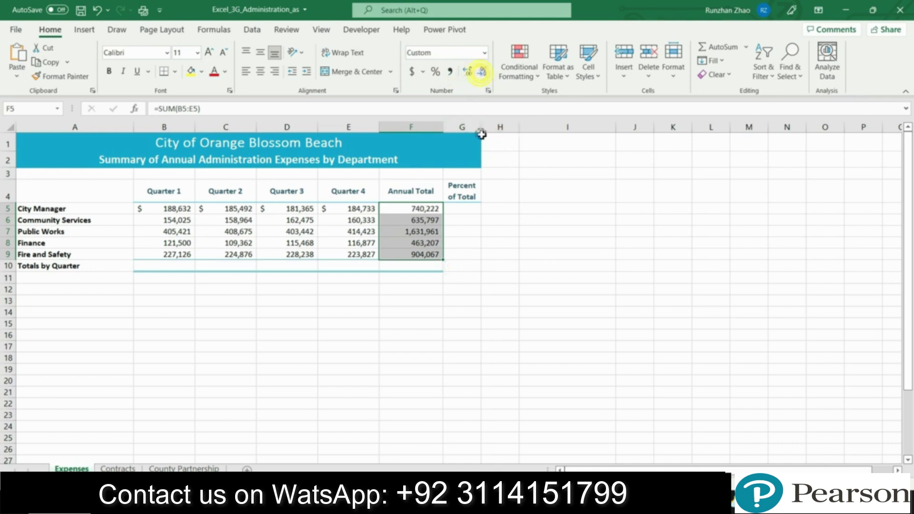
pyautogui.click(491, 257)
pyautogui.click(411, 250)
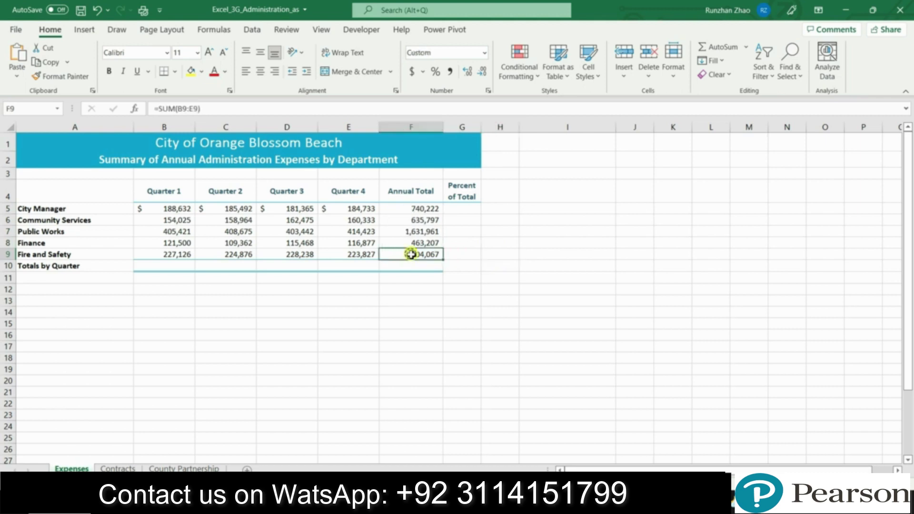
pyautogui.click(169, 265)
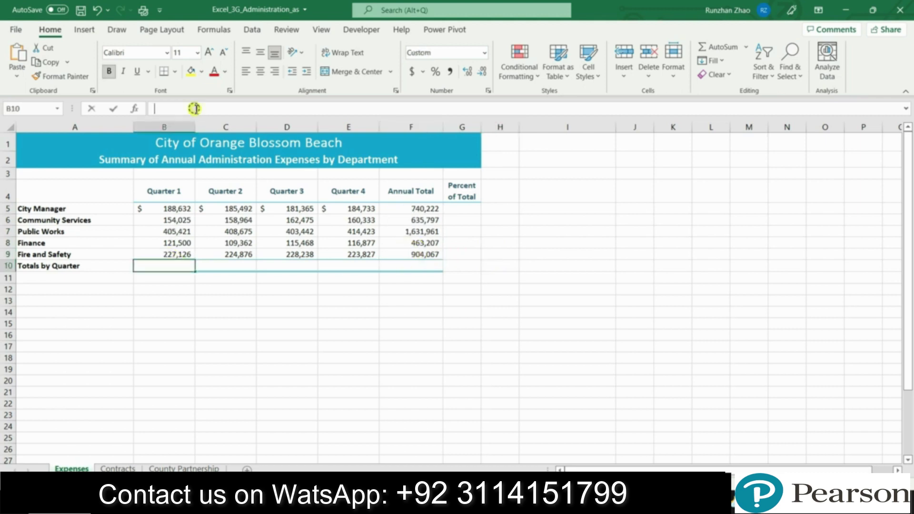
# Enter =SUM(B5:B9) in B10 and fill it across to F10
pyautogui.write('=')
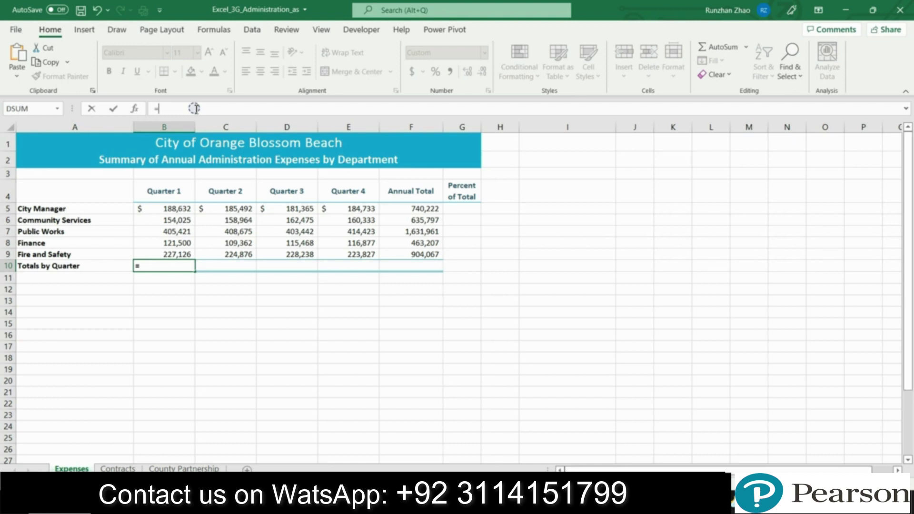
pyautogui.write('S')
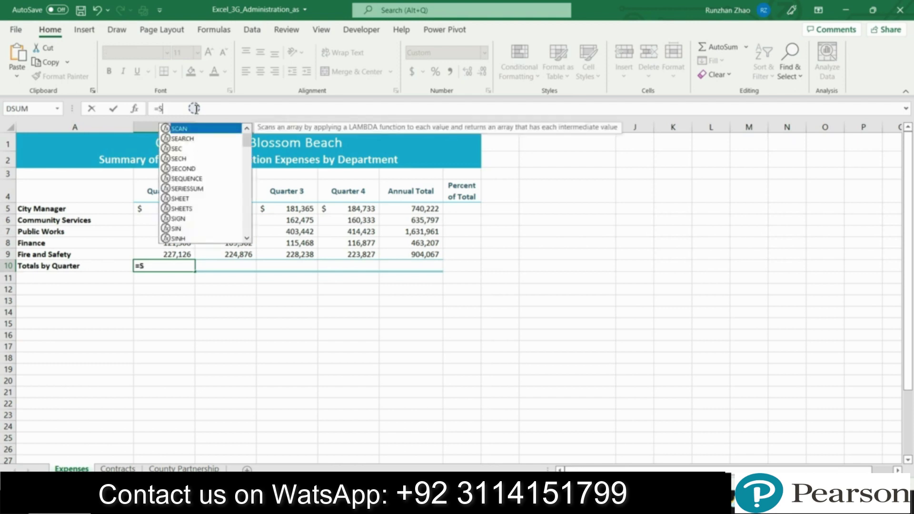
pyautogui.write('um')
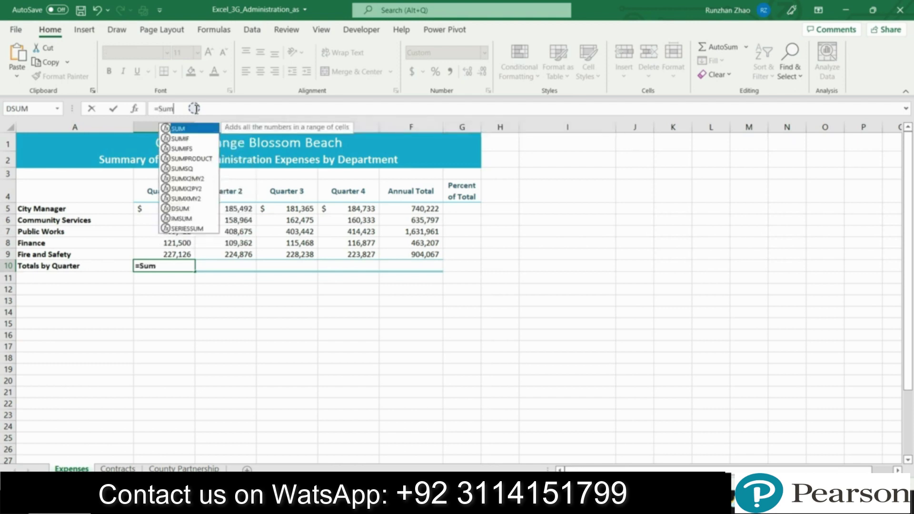
pyautogui.doubleClick(186, 129)
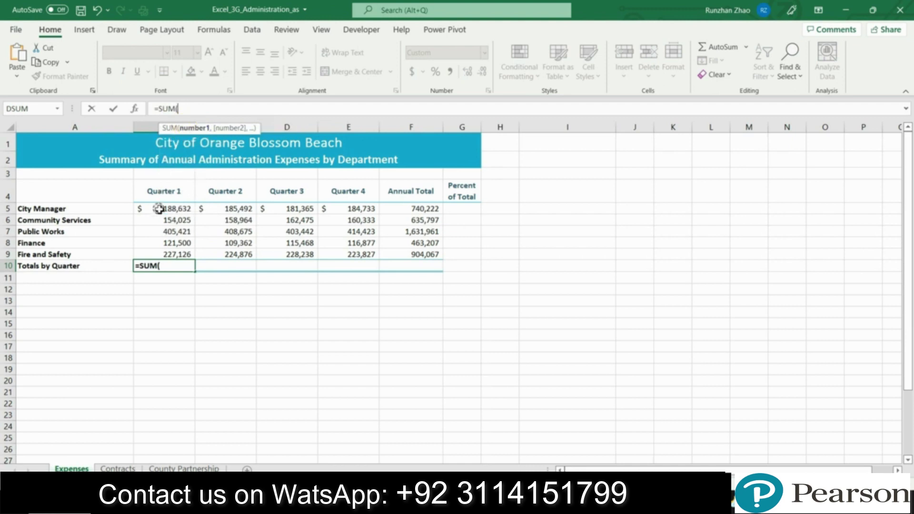
pyautogui.moveTo(158, 208); pyautogui.dragTo(172, 253)
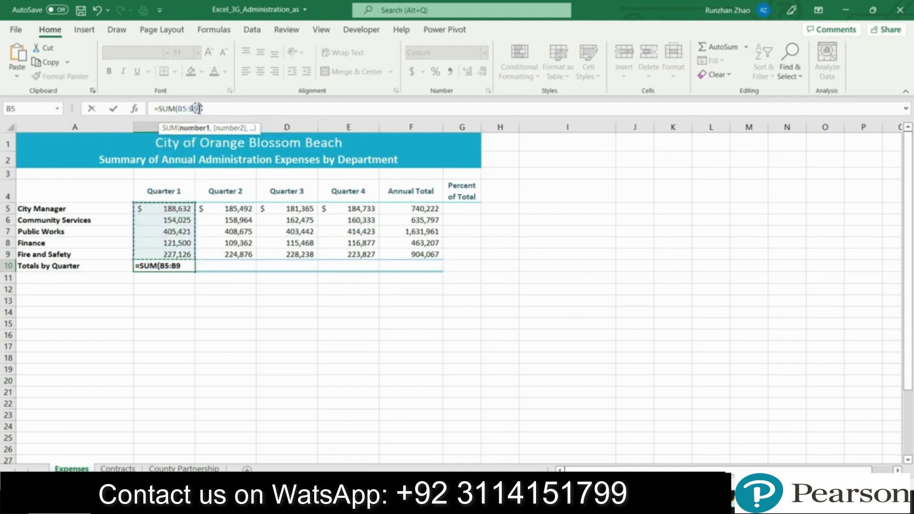
pyautogui.press('Return')
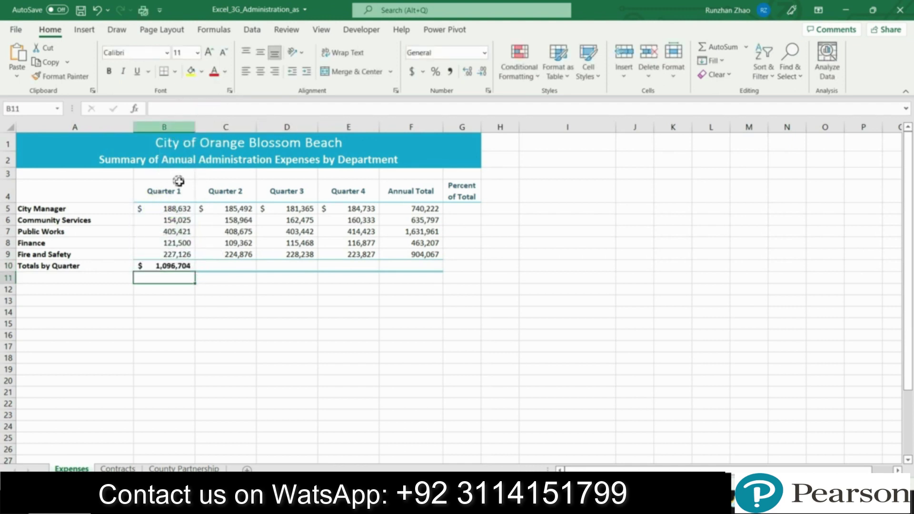
pyautogui.click(167, 268)
pyautogui.moveTo(194, 272); pyautogui.dragTo(426, 274)
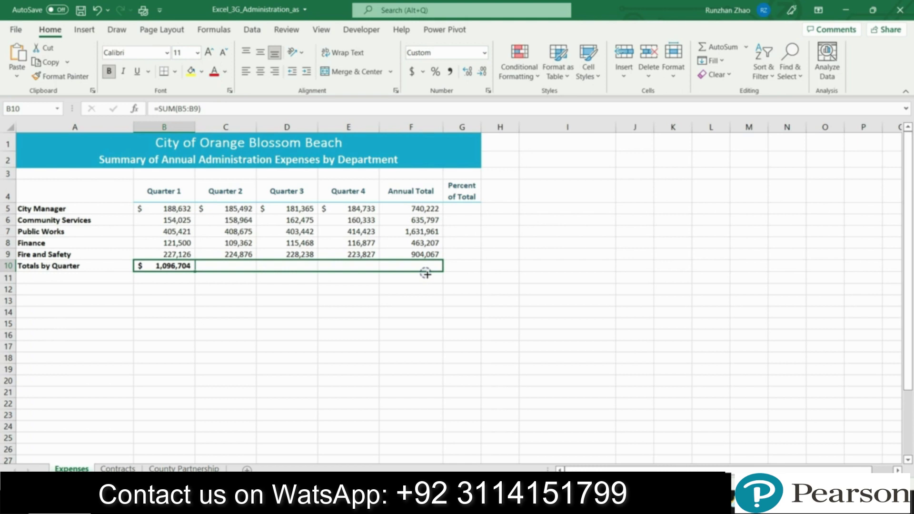
pyautogui.moveTo(426, 274); pyautogui.dragTo(426, 274)
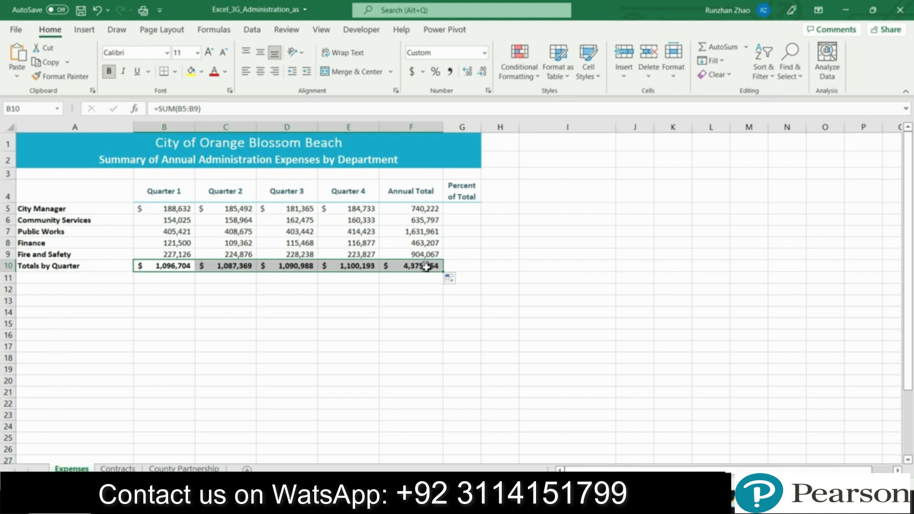
# Save the workbook and check the B10 and F10 total formulas
pyautogui.click(508, 301)
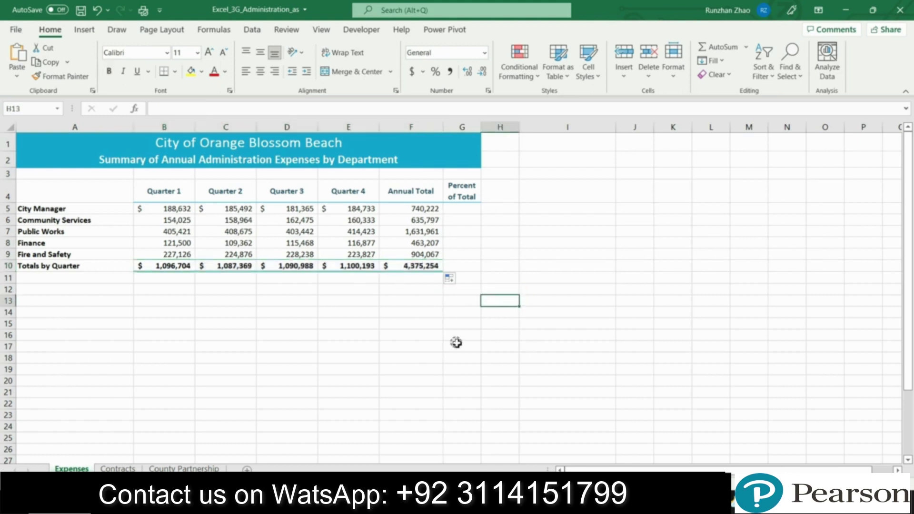
pyautogui.click(80, 10)
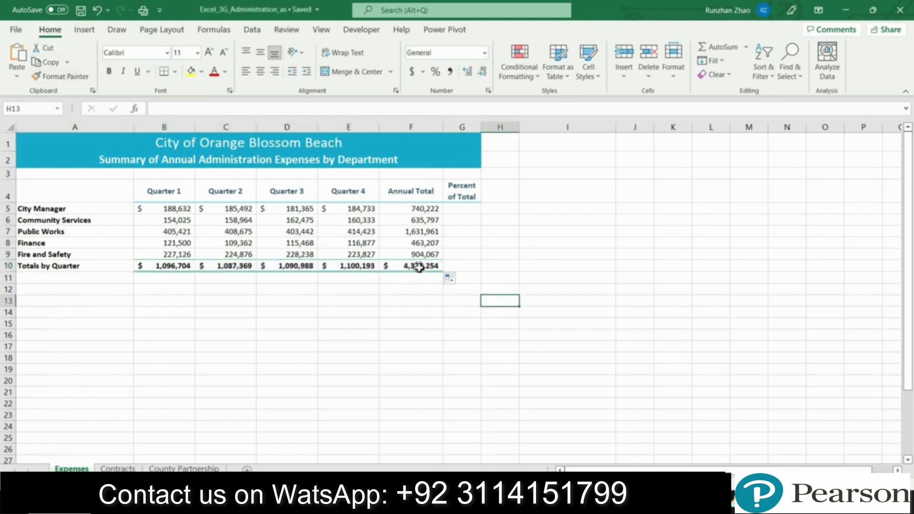
pyautogui.click(421, 266)
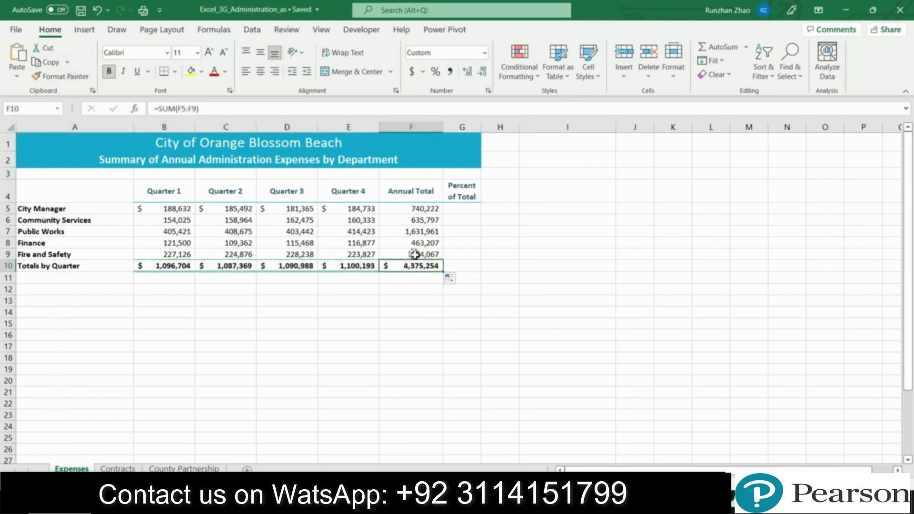
pyautogui.click(172, 266)
pyautogui.click(416, 301)
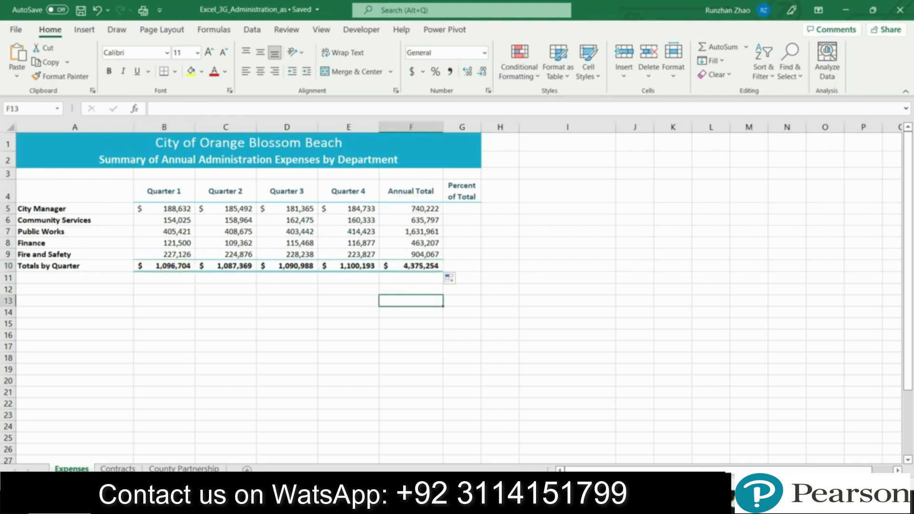
# Highlight the step 3 instruction in yellow and remove step 2's highlight
pyautogui.hotkey('alt', 'Tab')
pyautogui.click(120, 286)
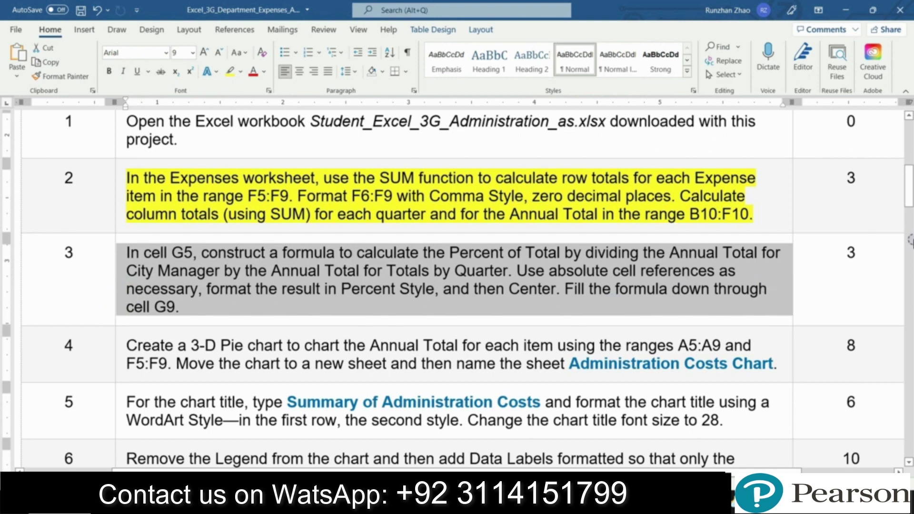
pyautogui.scroll(-1, 910, 240)
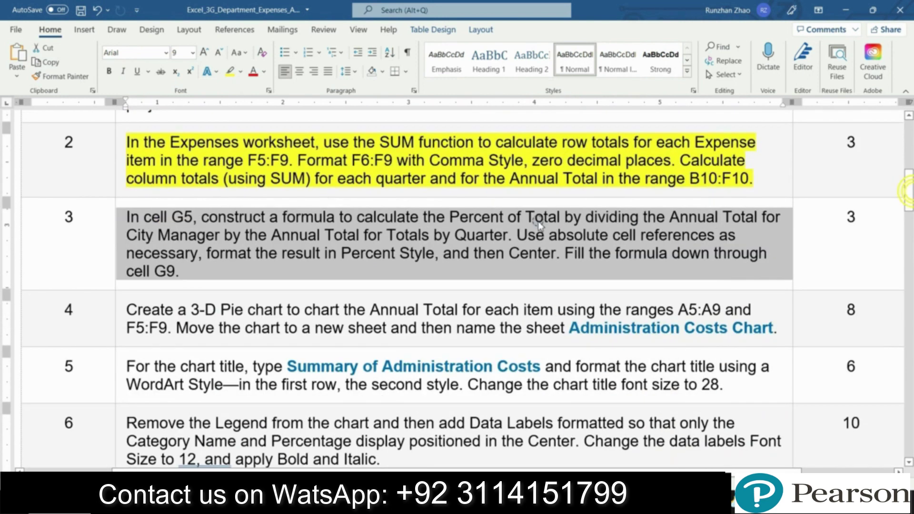
pyautogui.click(230, 72)
pyautogui.click(119, 193)
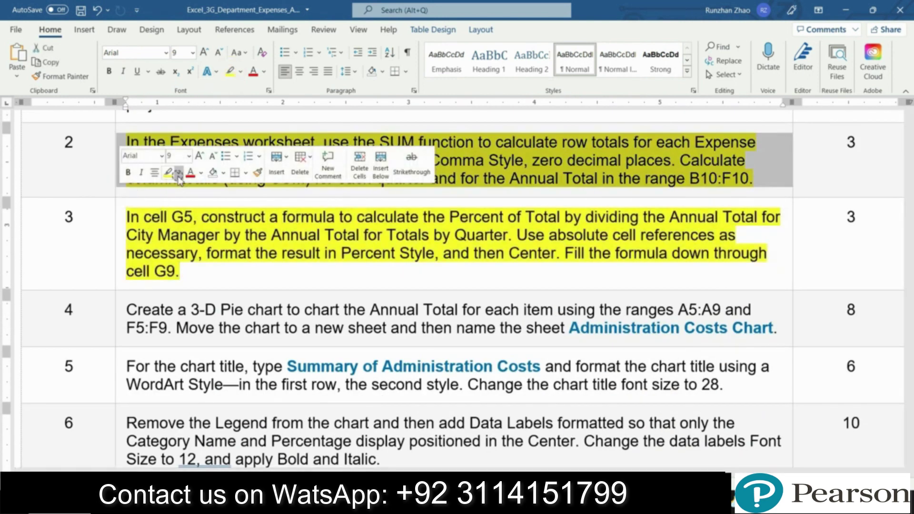
pyautogui.click(178, 174)
pyautogui.click(186, 227)
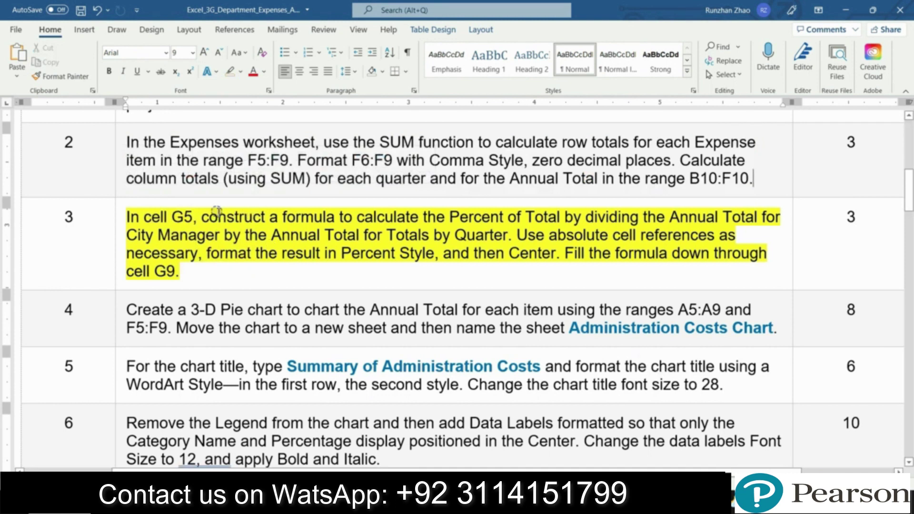
# Select the full step 3 Percent of Total text, then return to Excel cell G5
pyautogui.moveTo(126, 213); pyautogui.dragTo(482, 226)
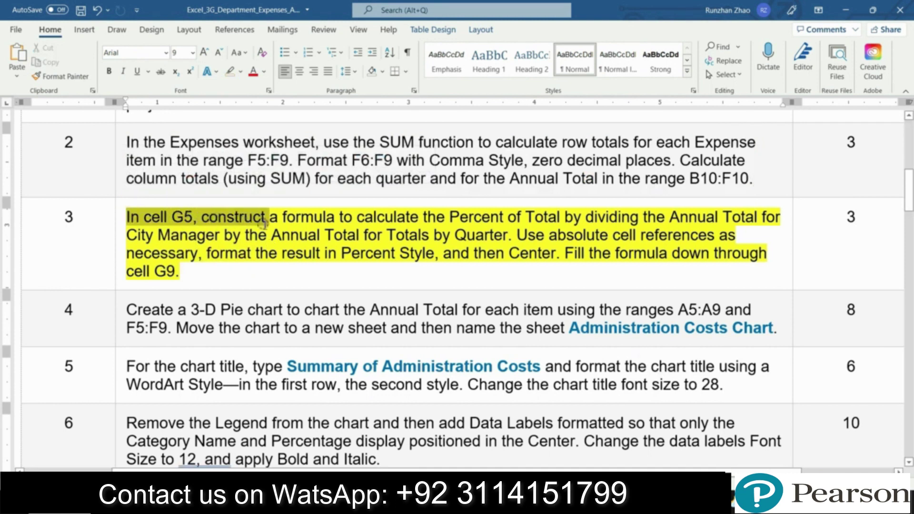
pyautogui.moveTo(483, 227)
pyautogui.mouseDown()
pyautogui.moveTo(757, 215)
pyautogui.moveTo(327, 238)
pyautogui.moveTo(487, 238)
pyautogui.mouseUp()
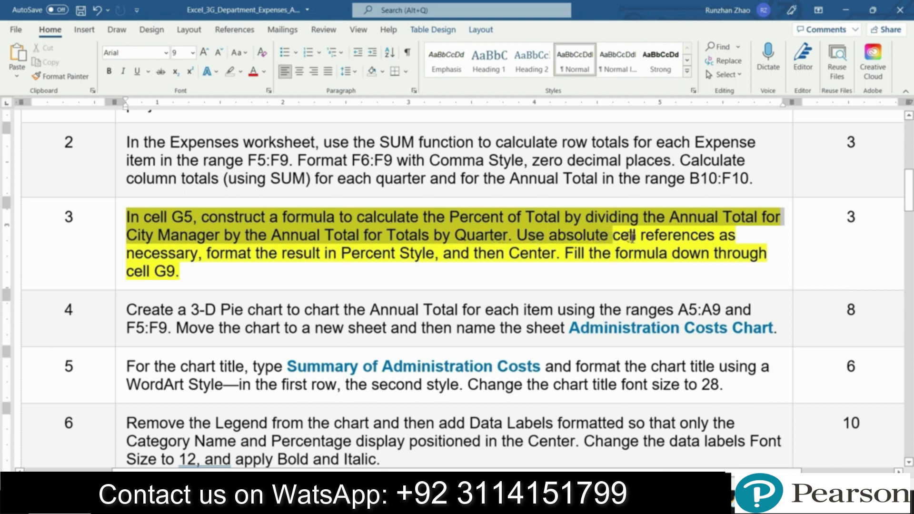
pyautogui.moveTo(563, 237); pyautogui.dragTo(253, 277)
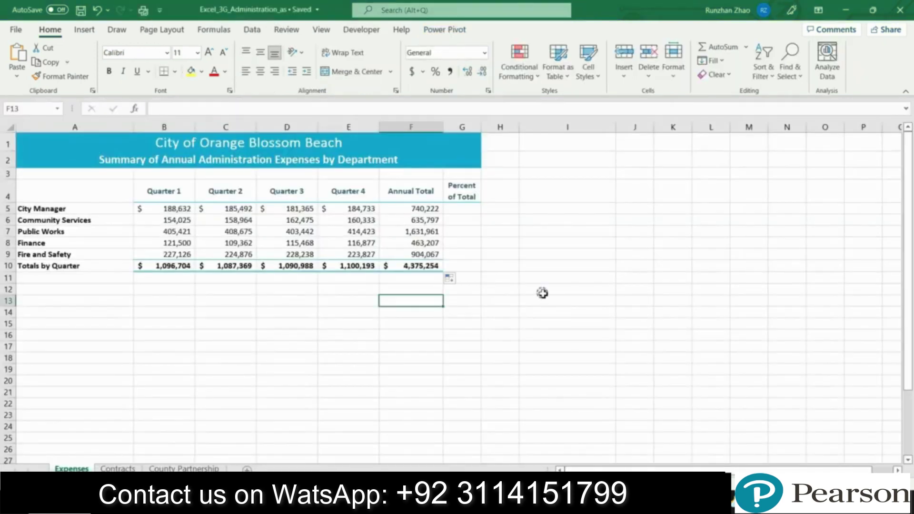
pyautogui.click(460, 209)
pyautogui.click(184, 108)
# Enter the formula =F5/$F$10 in G5
pyautogui.write('=')
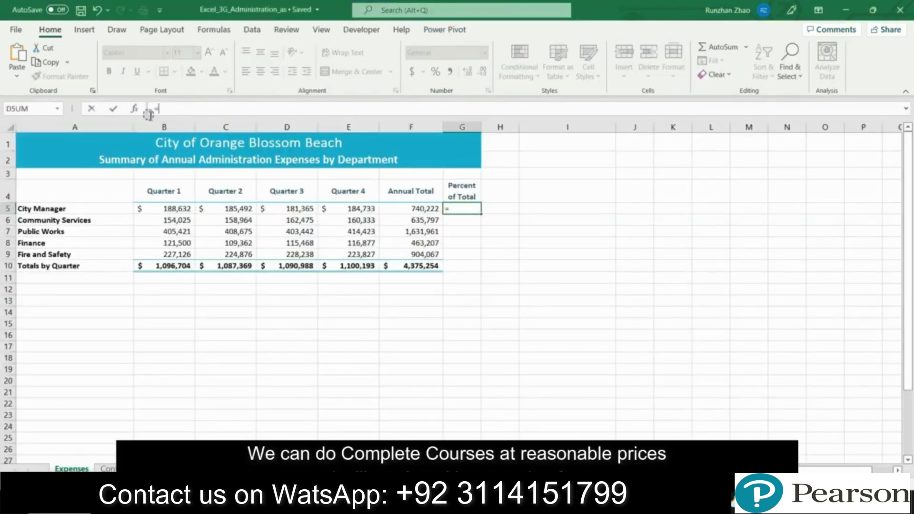
pyautogui.click(405, 209)
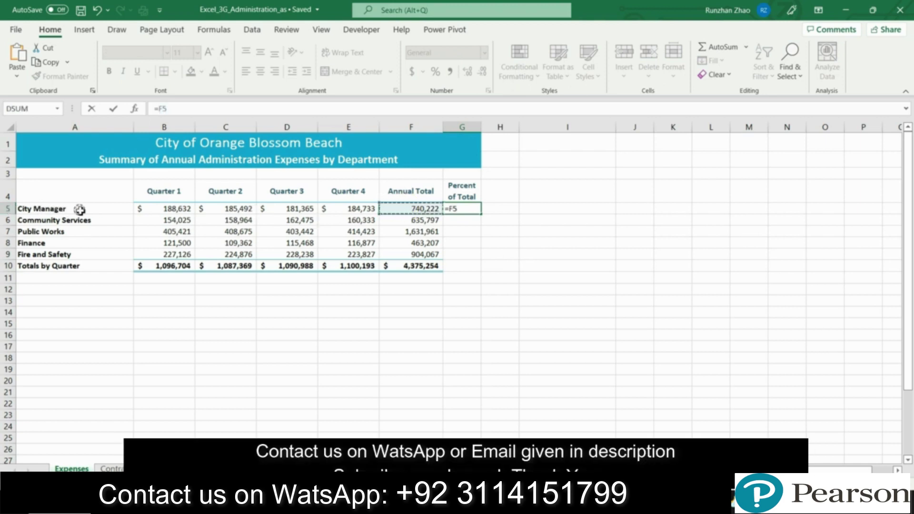
pyautogui.write('/')
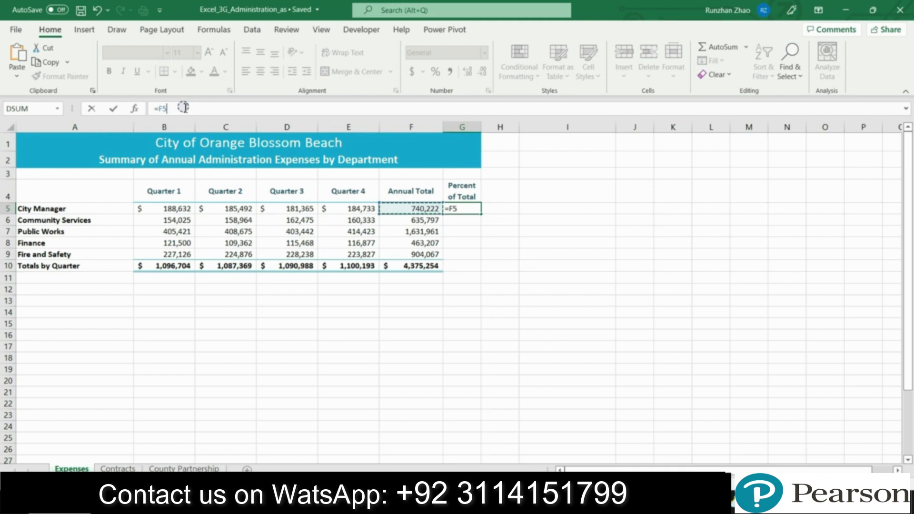
pyautogui.click(407, 266)
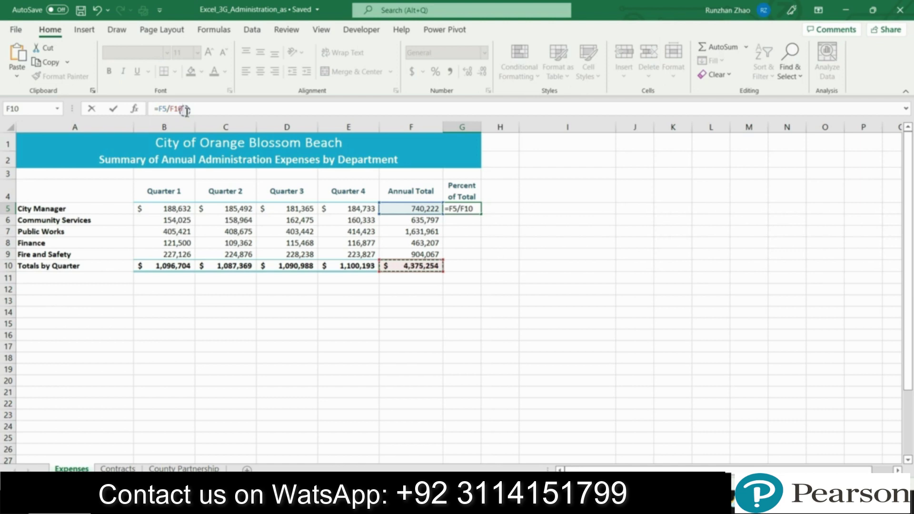
pyautogui.press('F4')
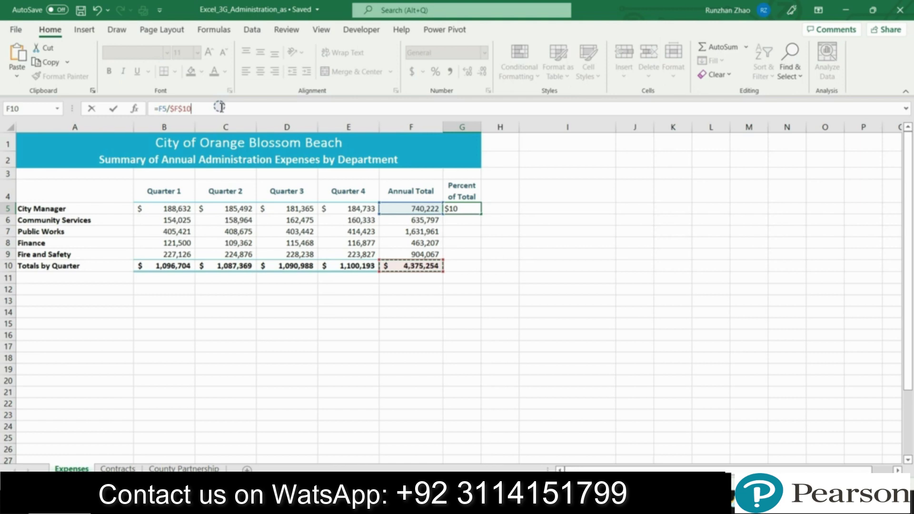
pyautogui.press('Return')
# Format G5 as a centered percentage, fill it down to G9, and save
pyautogui.click(470, 209)
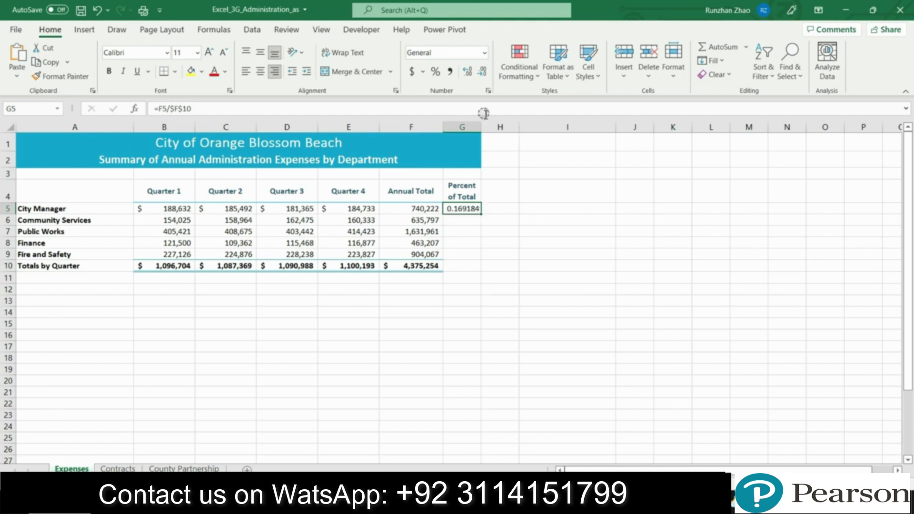
pyautogui.click(434, 75)
pyautogui.click(259, 73)
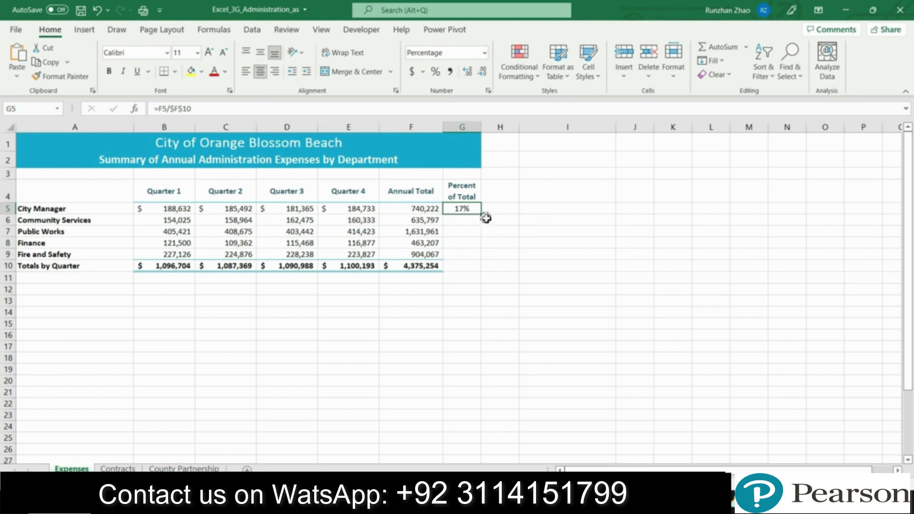
pyautogui.moveTo(480, 214); pyautogui.dragTo(555, 257)
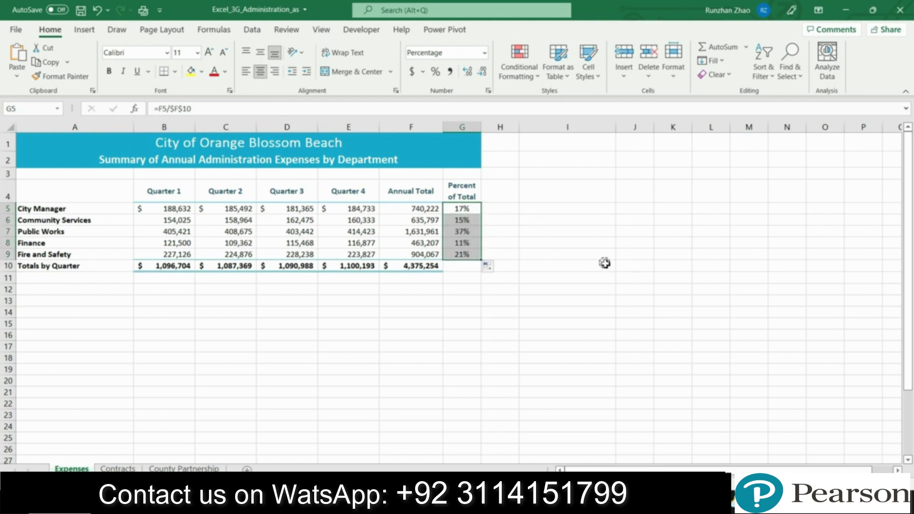
pyautogui.click(557, 252)
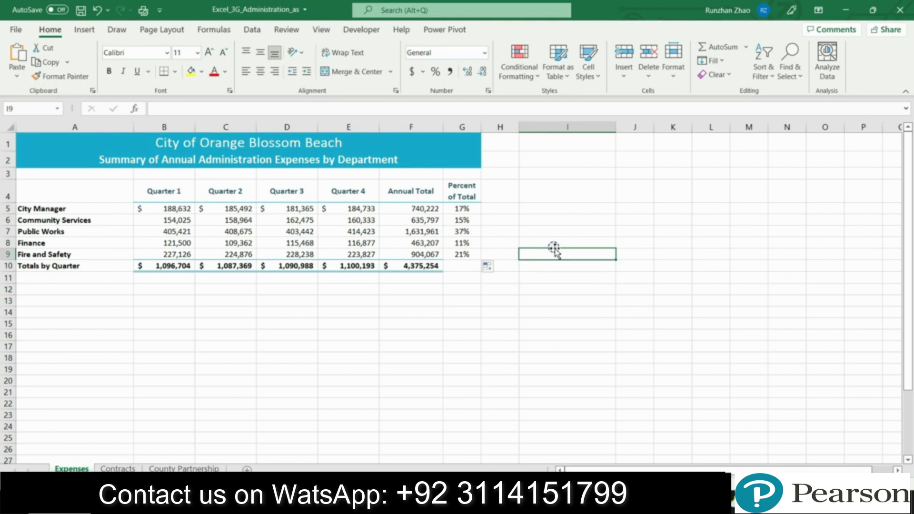
pyautogui.doubleClick(565, 310)
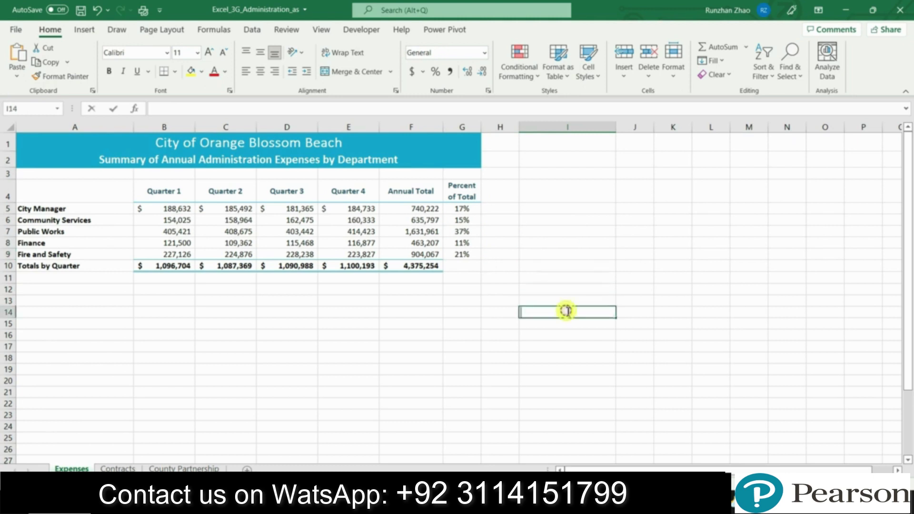
pyautogui.click(80, 14)
pyautogui.hotkey('alt', 'Tab')
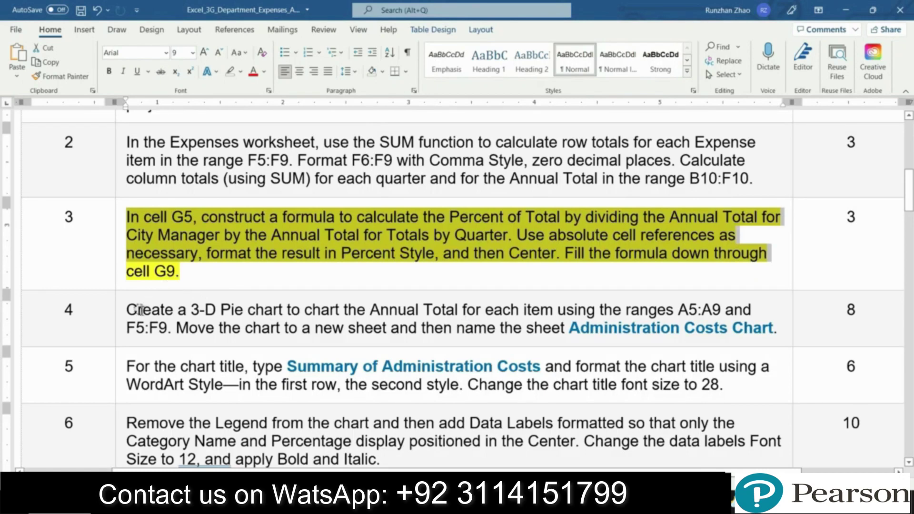
# Highlight the step 4 3-D pie chart instruction in yellow
pyautogui.click(593, 255)
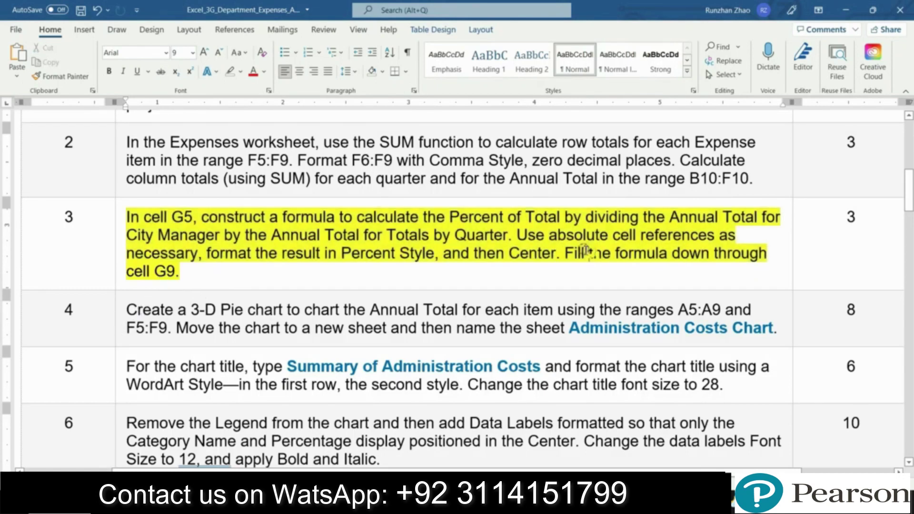
pyautogui.moveTo(516, 237)
pyautogui.mouseDown()
pyautogui.moveTo(200, 252)
pyautogui.moveTo(434, 252)
pyautogui.moveTo(179, 272)
pyautogui.mouseUp()
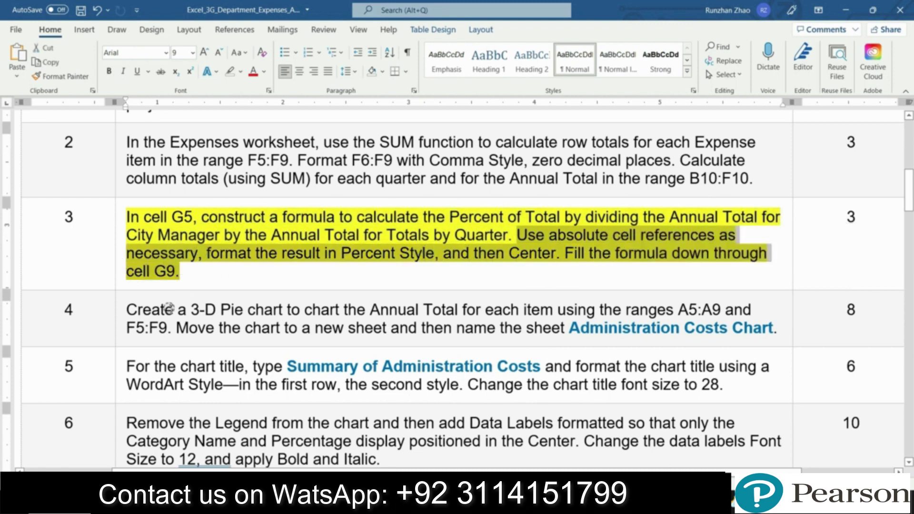
pyautogui.click(121, 332)
pyautogui.click(188, 310)
pyautogui.click(175, 329)
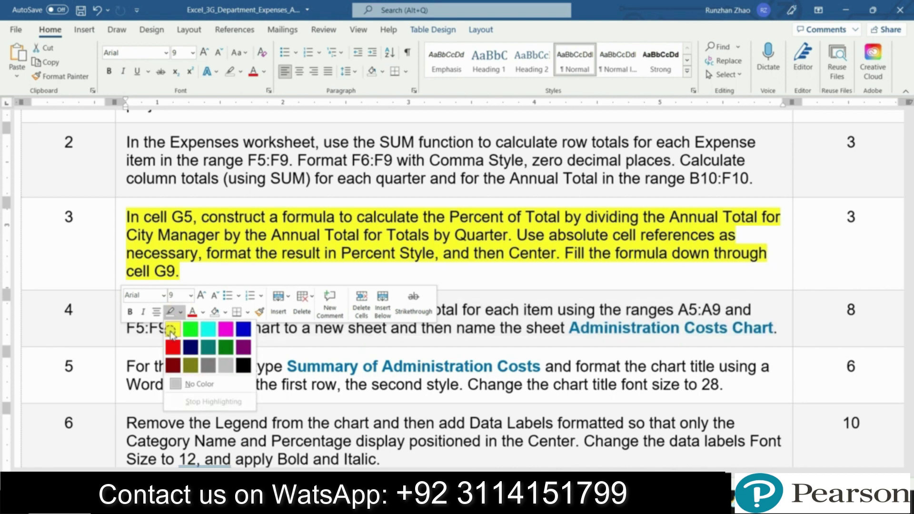
# Set step 3's highlight to No Color
pyautogui.scroll(-1, 185, 196)
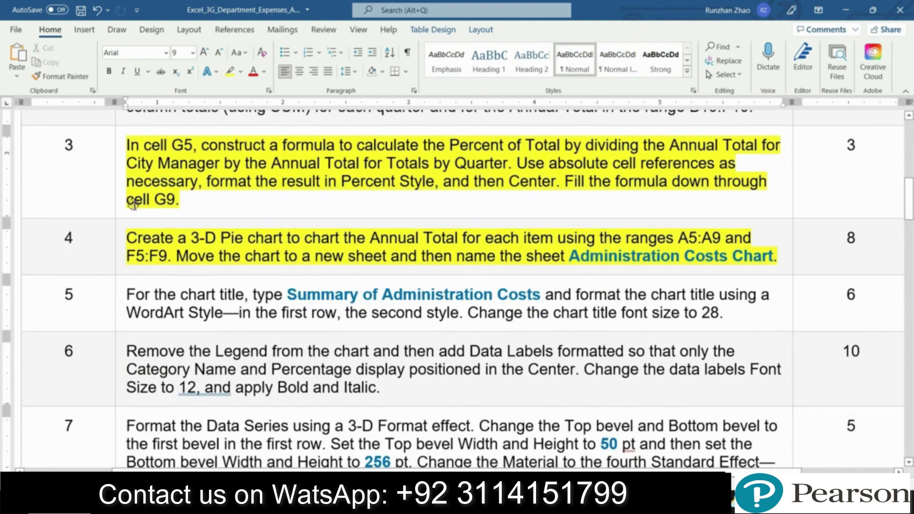
pyautogui.click(121, 199)
pyautogui.click(182, 188)
pyautogui.click(181, 261)
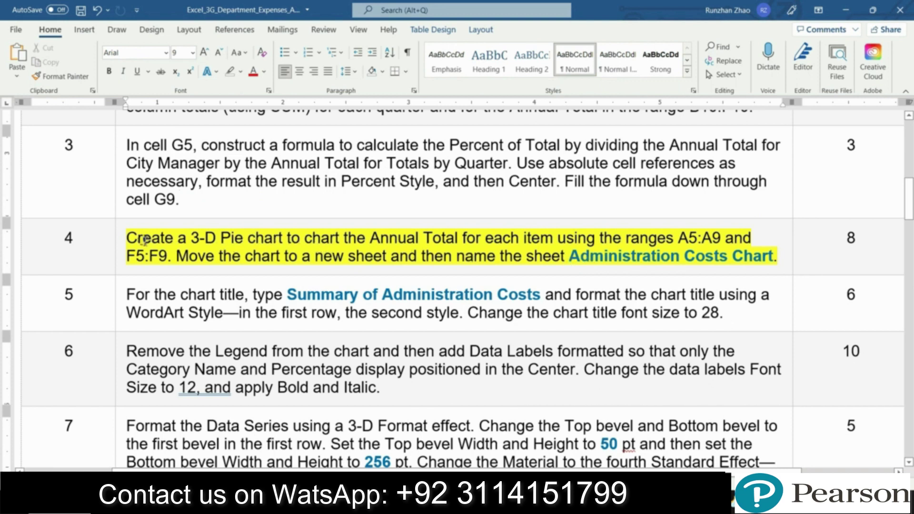
# Select the step 4 instruction text, then return to Excel at cell A5
pyautogui.moveTo(125, 238)
pyautogui.mouseDown()
pyautogui.moveTo(497, 234)
pyautogui.moveTo(600, 243)
pyautogui.moveTo(271, 238)
pyautogui.moveTo(180, 256)
pyautogui.moveTo(798, 250)
pyautogui.moveTo(781, 256)
pyautogui.mouseUp()
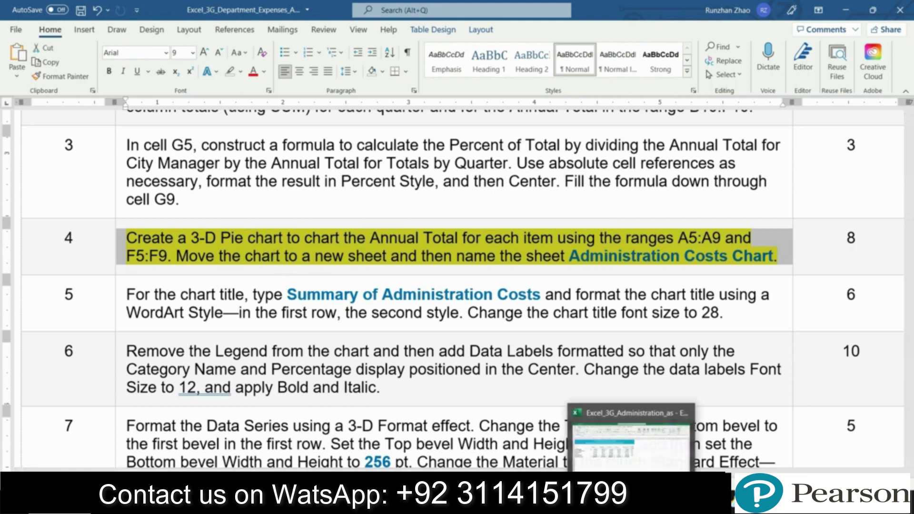
pyautogui.click(633, 438)
pyautogui.click(180, 310)
pyautogui.click(79, 210)
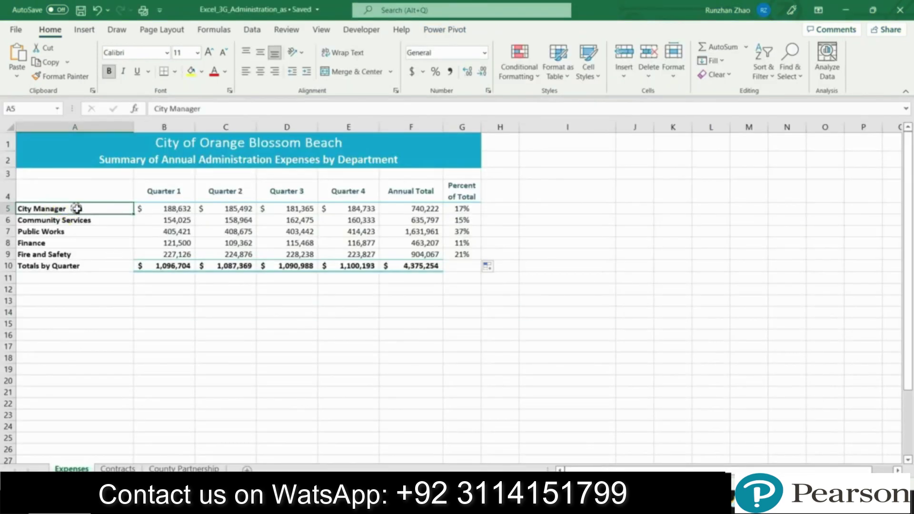
# Insert a 3-D pie chart from department names A5:A9 and Annual Totals F5:F9
pyautogui.moveTo(79, 210); pyautogui.dragTo(126, 249)
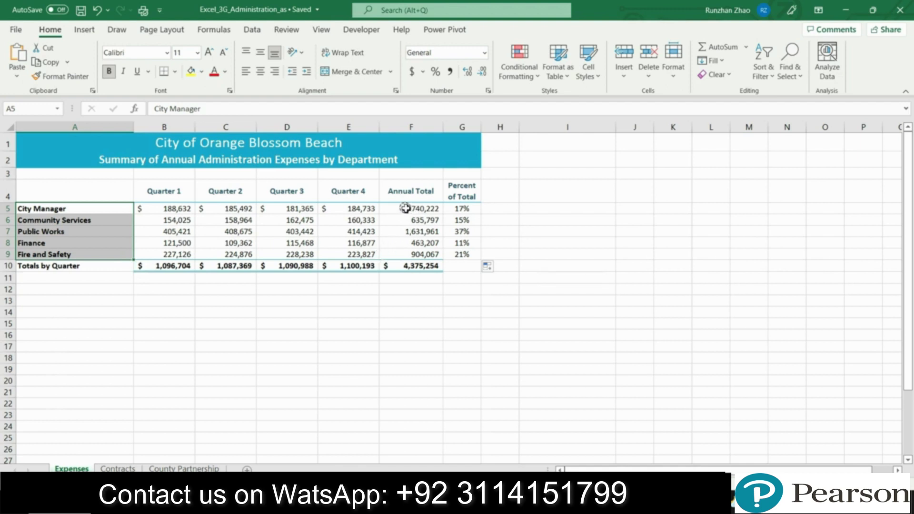
pyautogui.moveTo(406, 208); pyautogui.dragTo(400, 254)
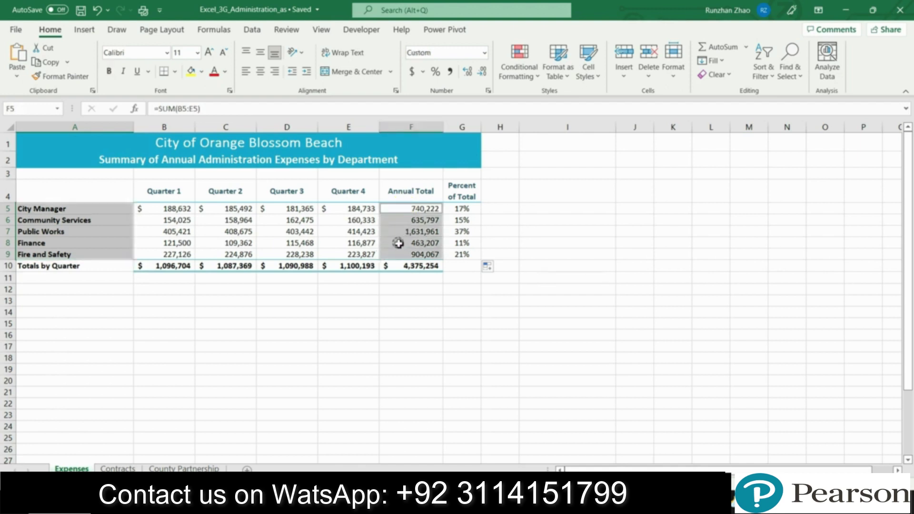
pyautogui.click(83, 29)
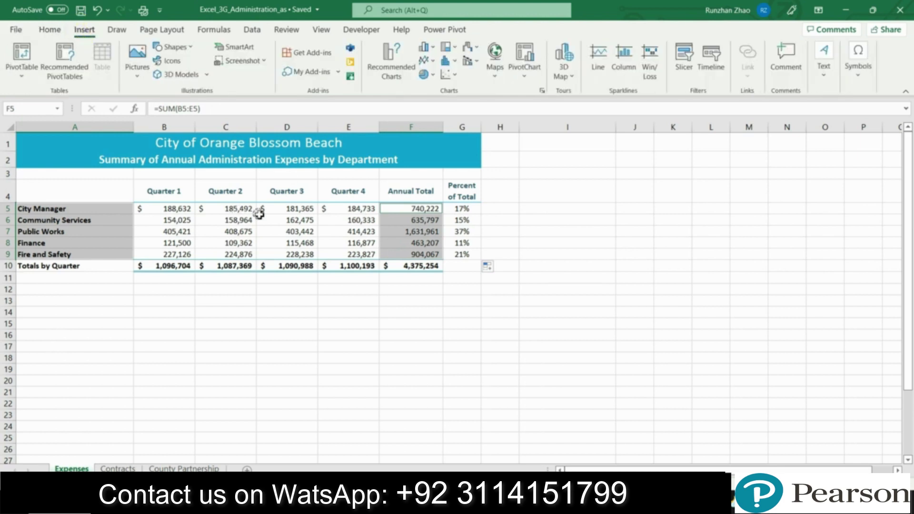
pyautogui.click(432, 76)
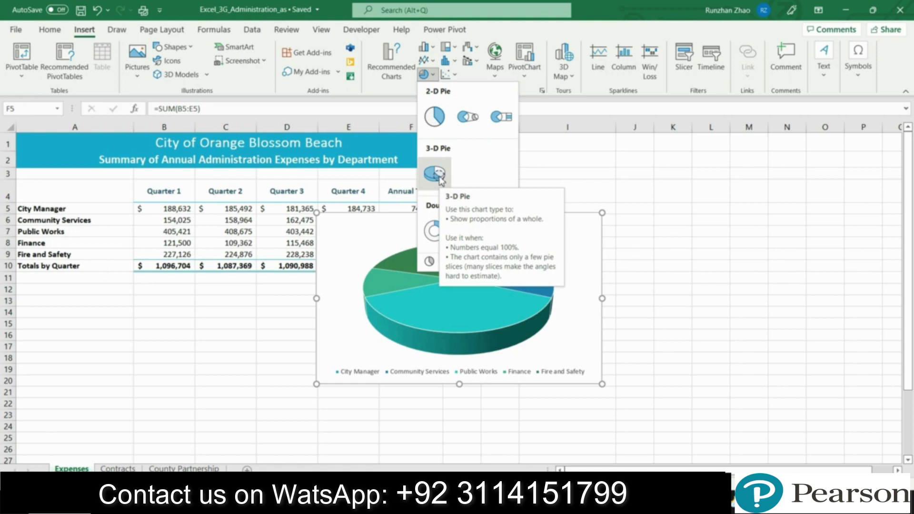
pyautogui.click(435, 174)
# Move the chart to a new sheet named Administration Costs Chart
pyautogui.click(682, 59)
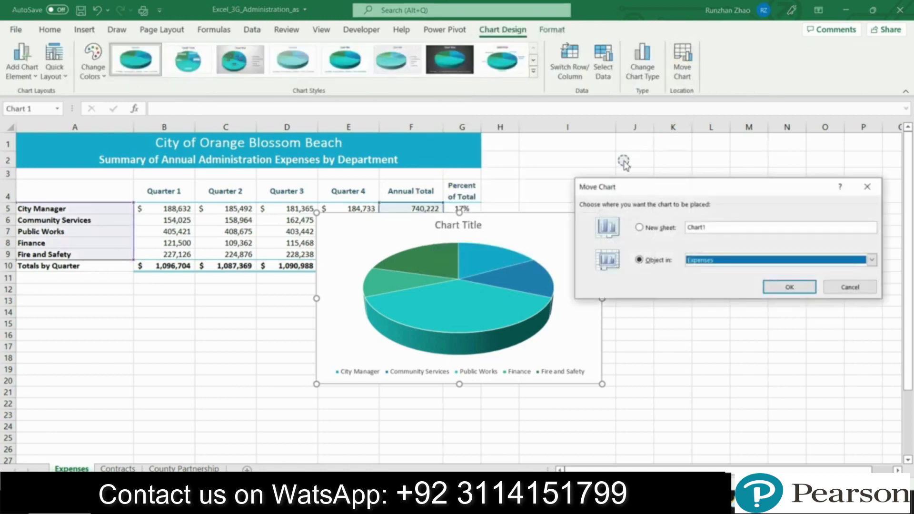
pyautogui.click(661, 227)
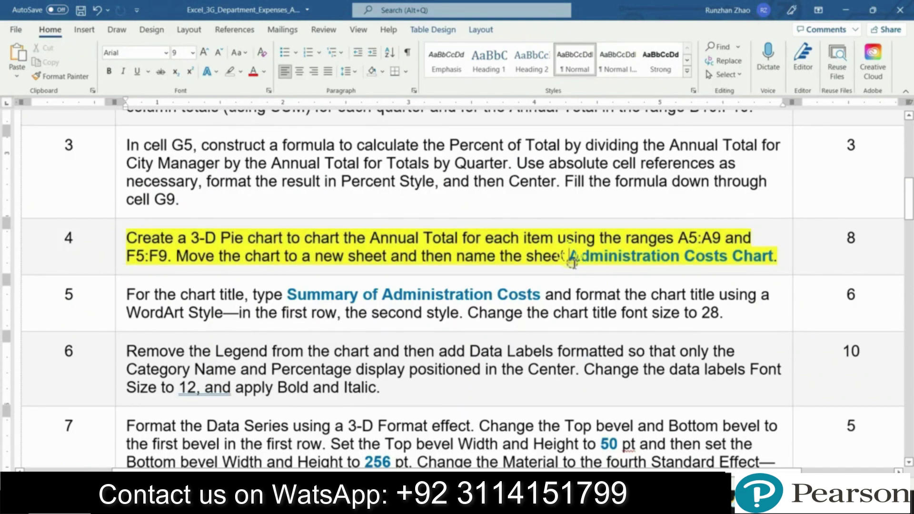
pyautogui.moveTo(570, 256); pyautogui.dragTo(728, 254)
pyautogui.rightClick(726, 255)
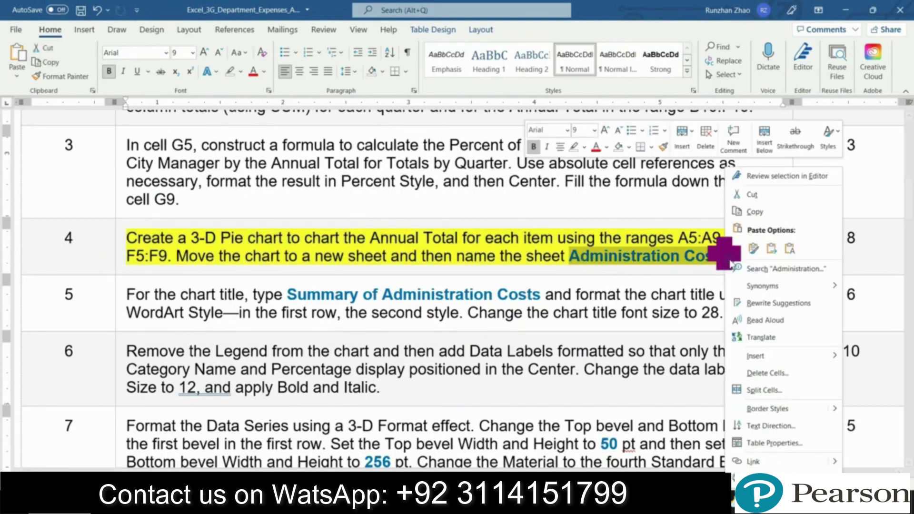
pyautogui.click(759, 213)
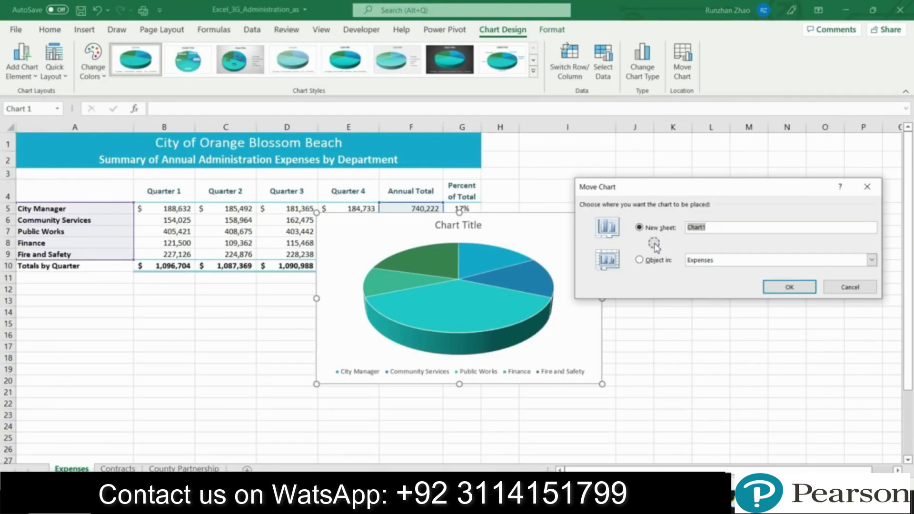
pyautogui.hotkey('ctrl', 'v')
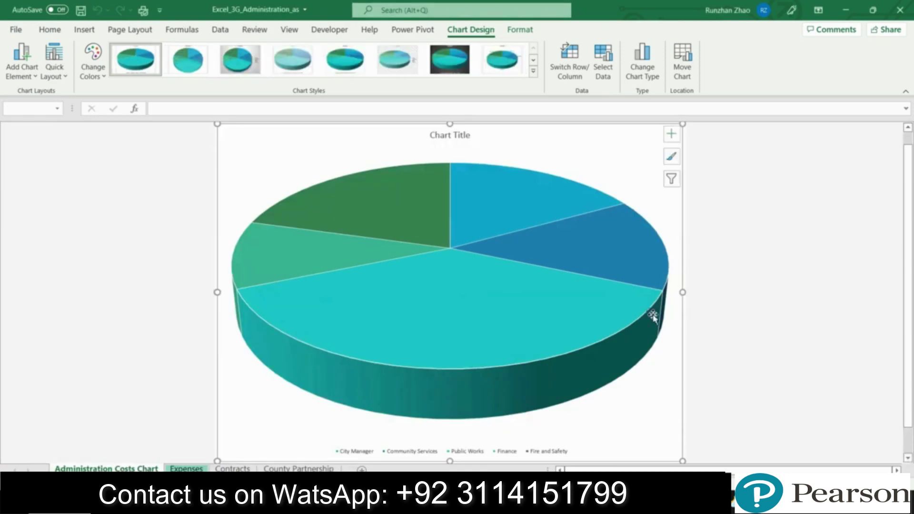
pyautogui.hotkey('alt', 'Tab')
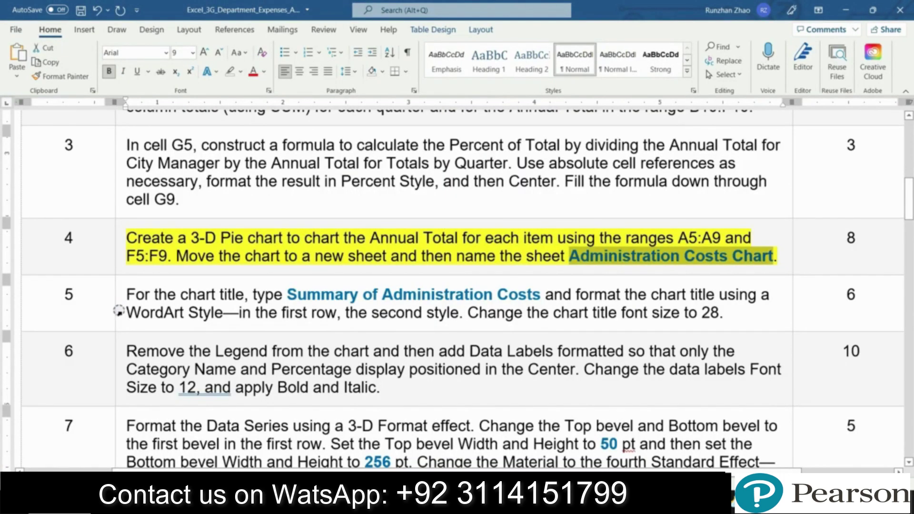
# Highlight step 5 in yellow and set step 4's highlight to No Color
pyautogui.click(119, 311)
pyautogui.scroll(-2, 190, 238)
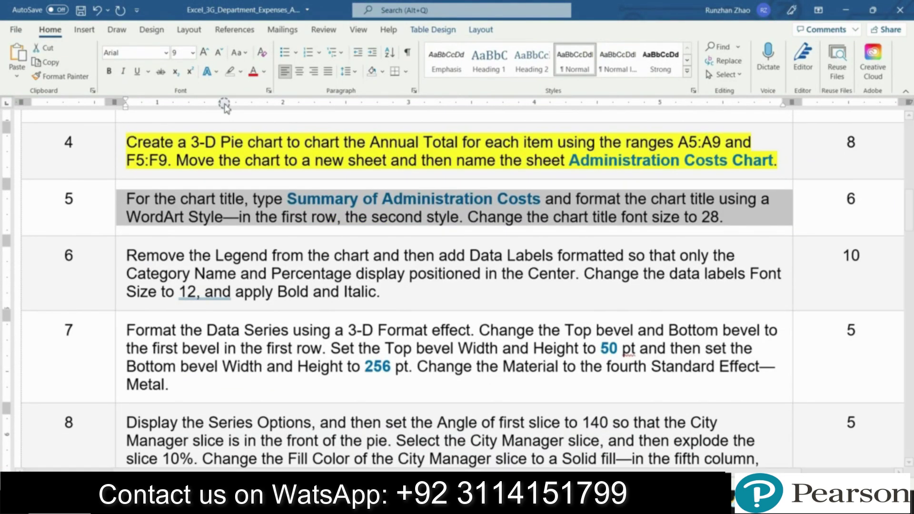
pyautogui.click(240, 72)
pyautogui.click(233, 86)
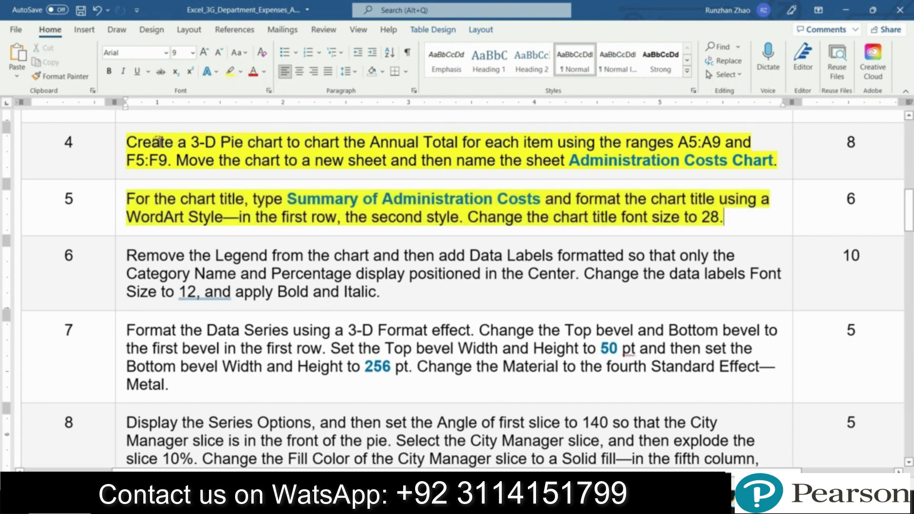
pyautogui.click(121, 164)
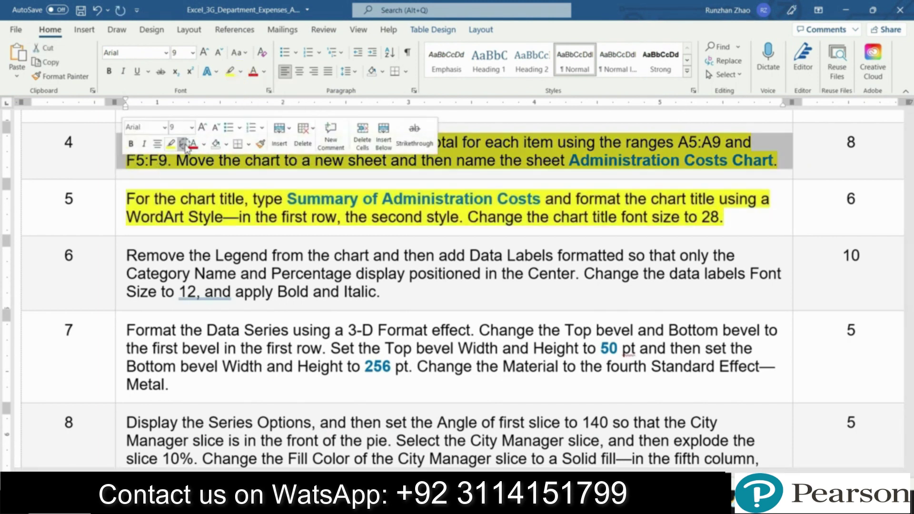
pyautogui.click(182, 143)
pyautogui.click(179, 217)
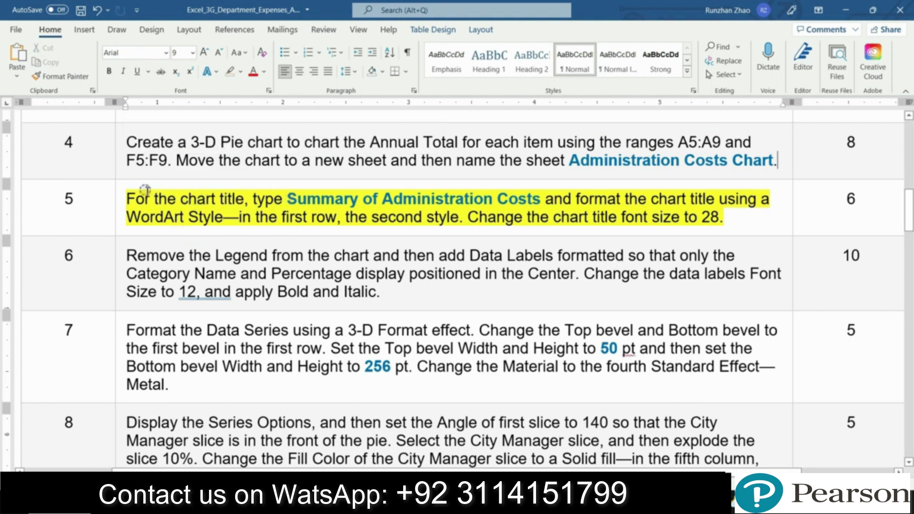
# Copy the title text 'Summary of Administration Costs' from step 5
pyautogui.click(122, 195)
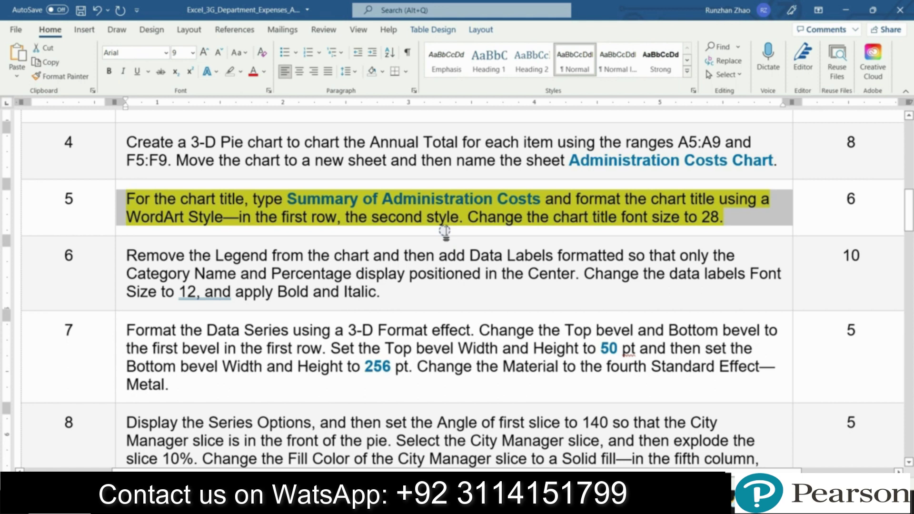
pyautogui.click(289, 198)
pyautogui.moveTo(287, 197); pyautogui.dragTo(543, 200)
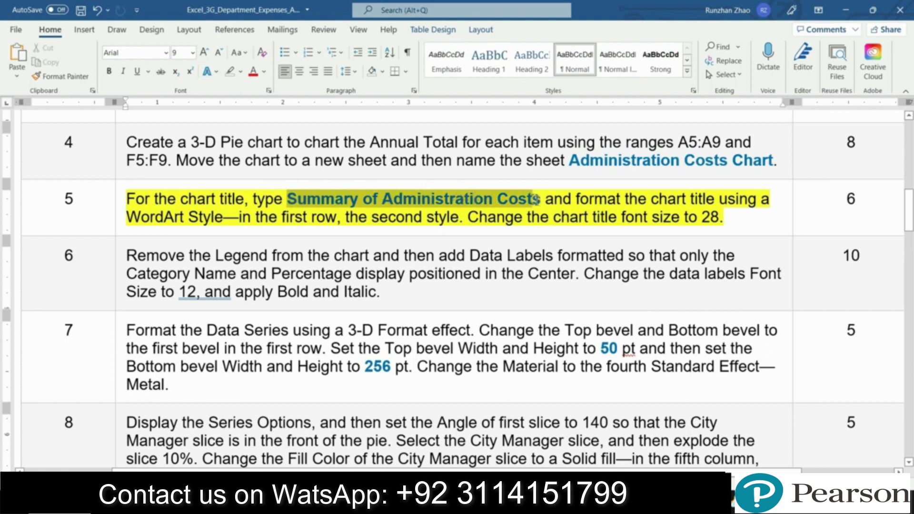
pyautogui.rightClick(452, 197)
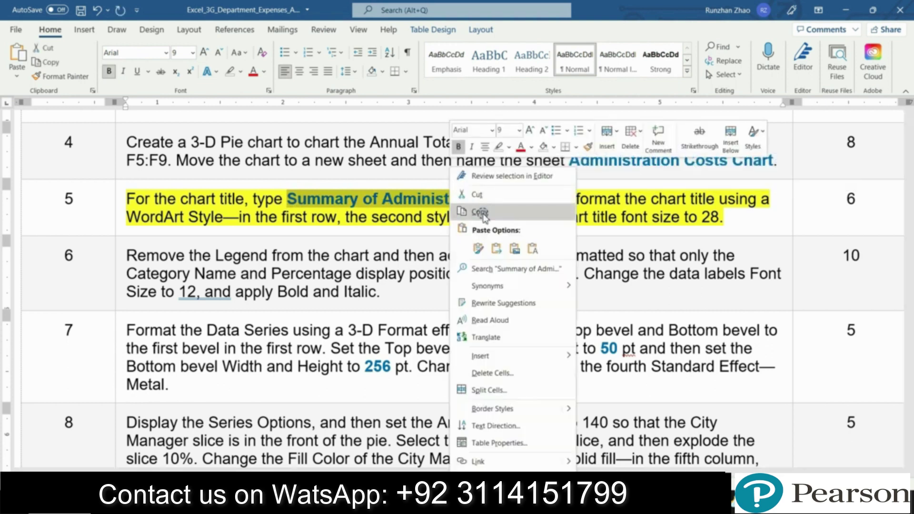
pyautogui.click(481, 211)
# Paste 'Summary of Administration Costs' as the pie chart's title
pyautogui.hotkey('alt', 'Tab')
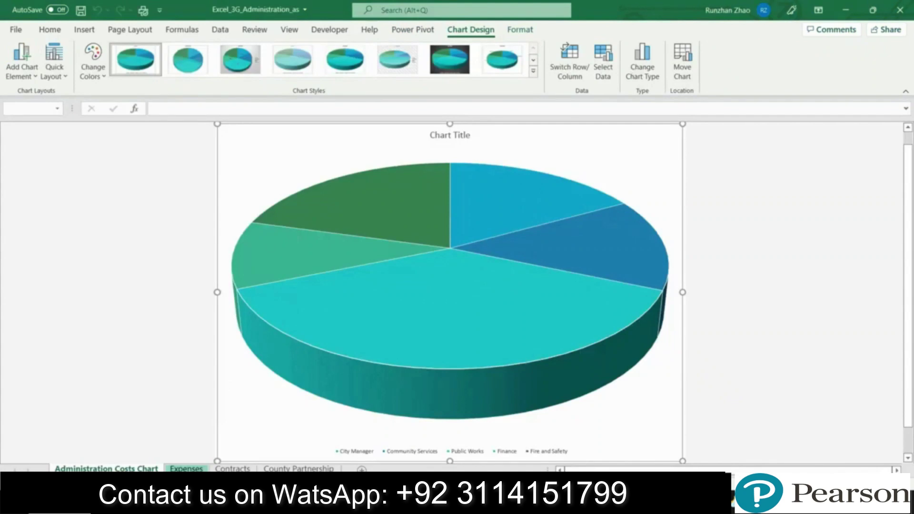
pyautogui.click(460, 136)
pyautogui.click(312, 107)
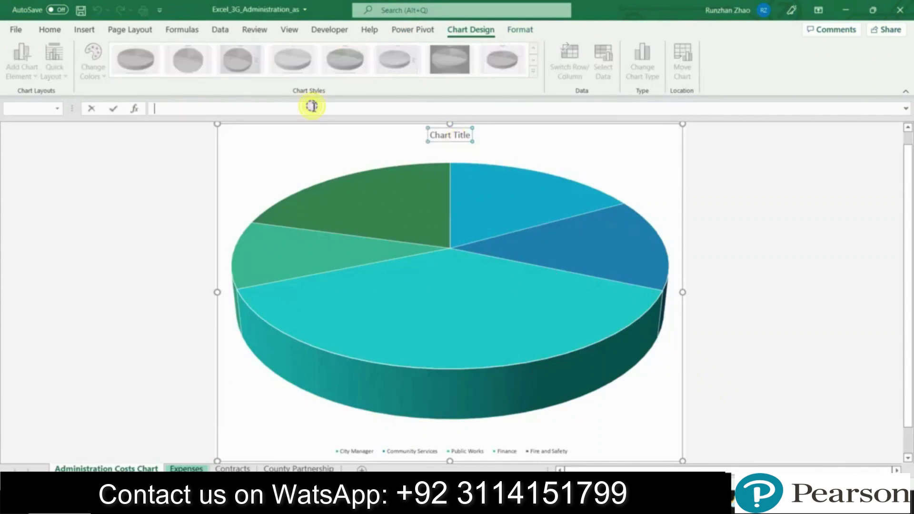
pyautogui.hotkey('ctrl', 'v')
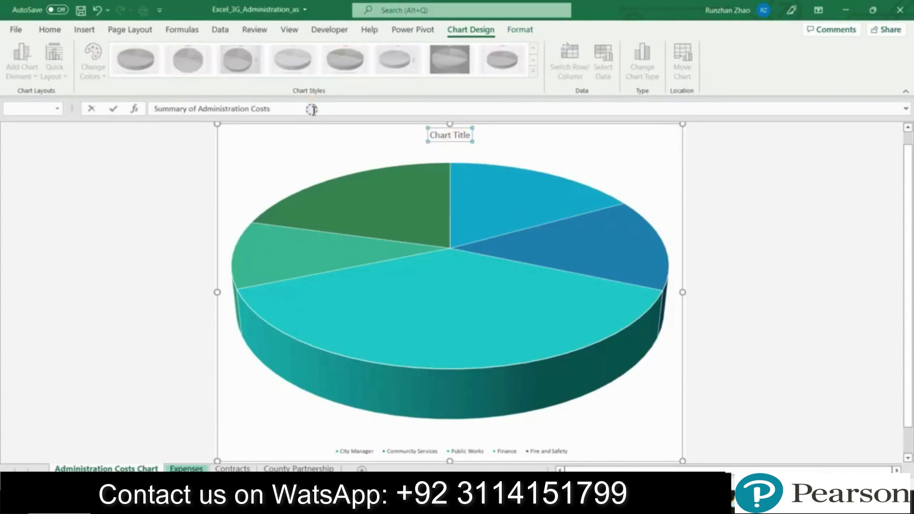
pyautogui.press('Return')
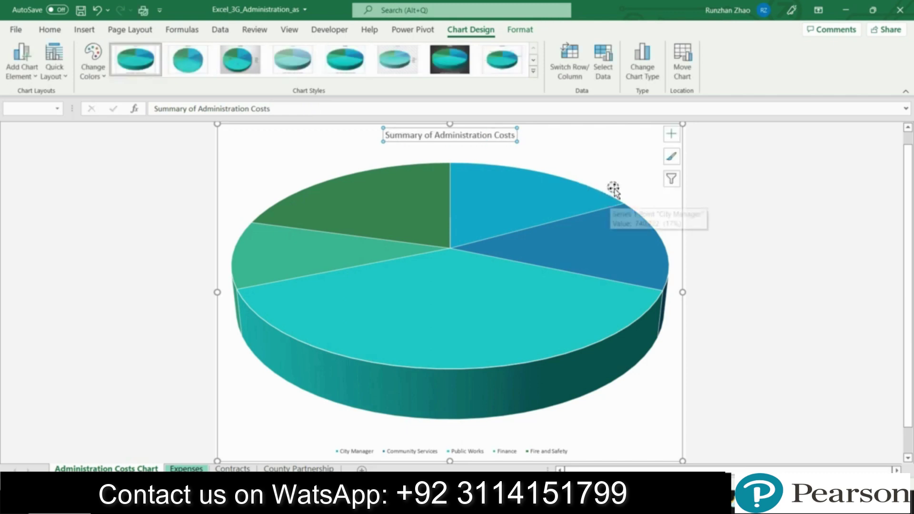
# Apply the turquoise shadowed WordArt style to the chart title
pyautogui.click(508, 31)
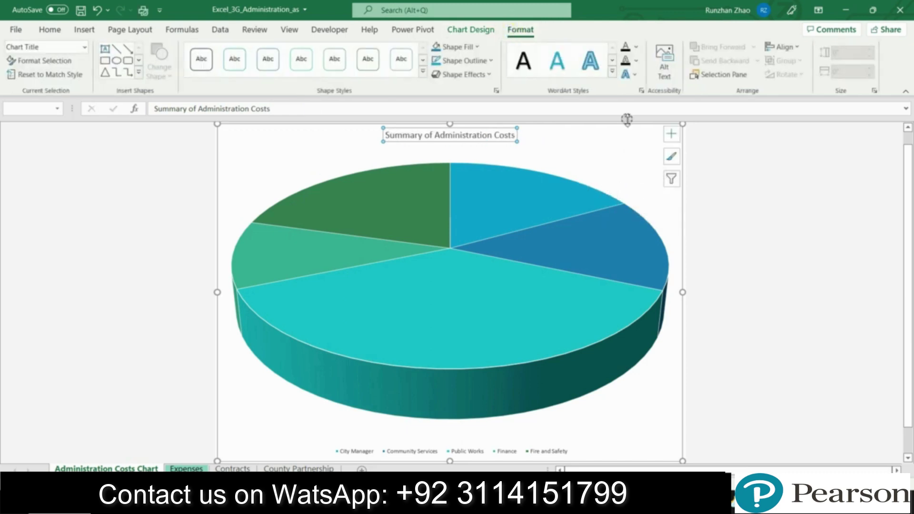
pyautogui.click(612, 73)
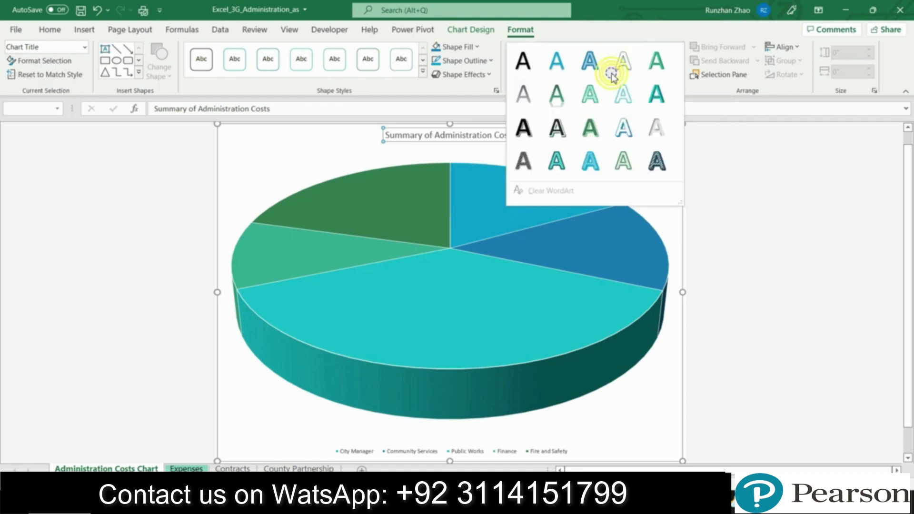
pyautogui.click(560, 68)
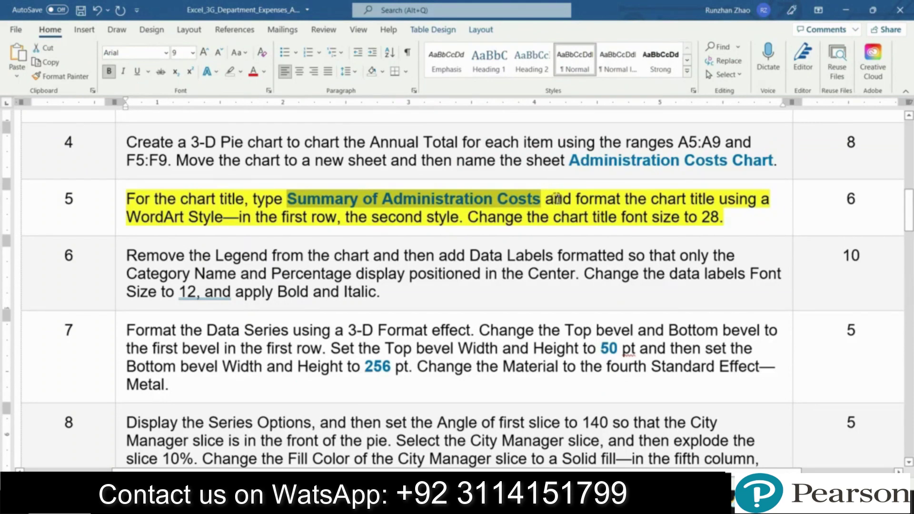
pyautogui.moveTo(546, 199)
pyautogui.mouseDown()
pyautogui.moveTo(263, 212)
pyautogui.moveTo(464, 217)
pyautogui.mouseUp()
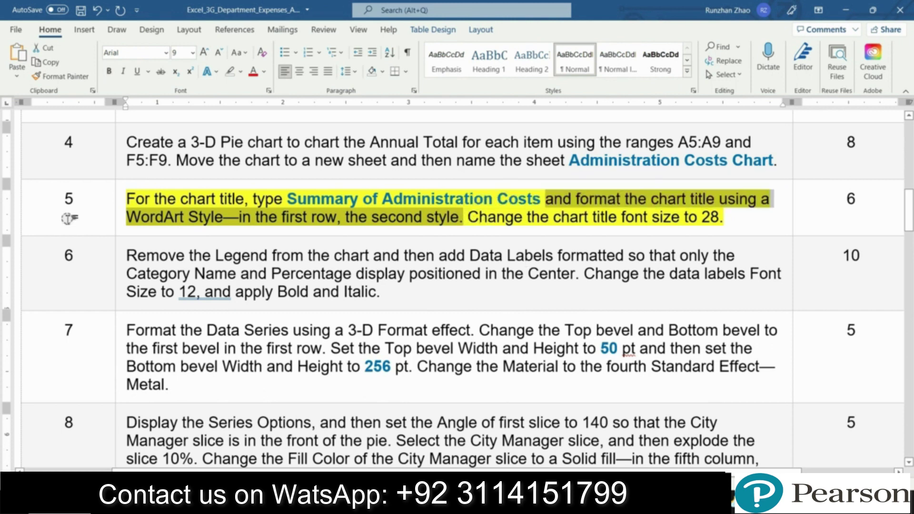
# Set the chart title's font size to 28 point
pyautogui.moveTo(468, 217); pyautogui.dragTo(723, 218)
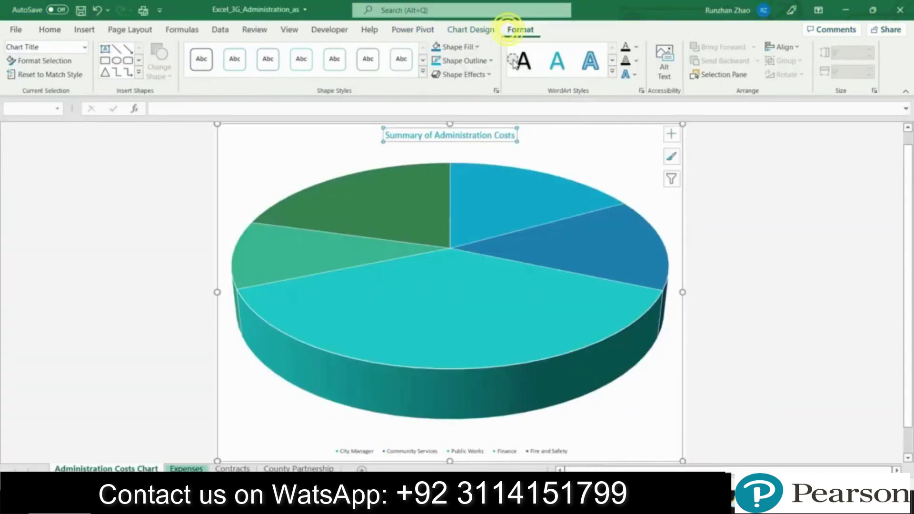
pyautogui.click(50, 29)
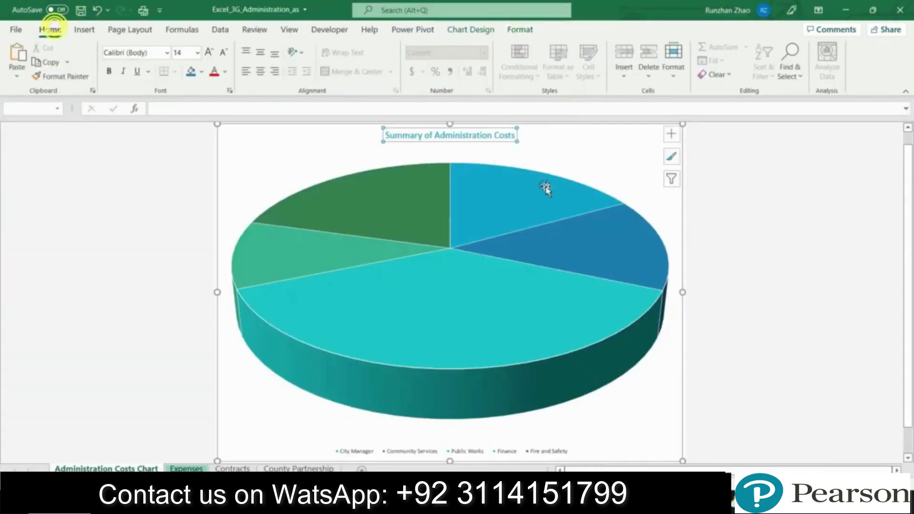
pyautogui.click(197, 52)
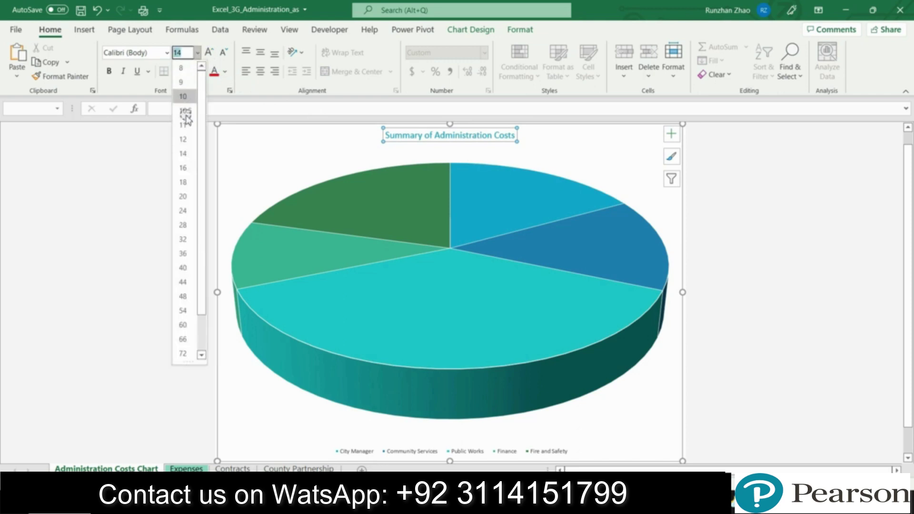
pyautogui.click(184, 225)
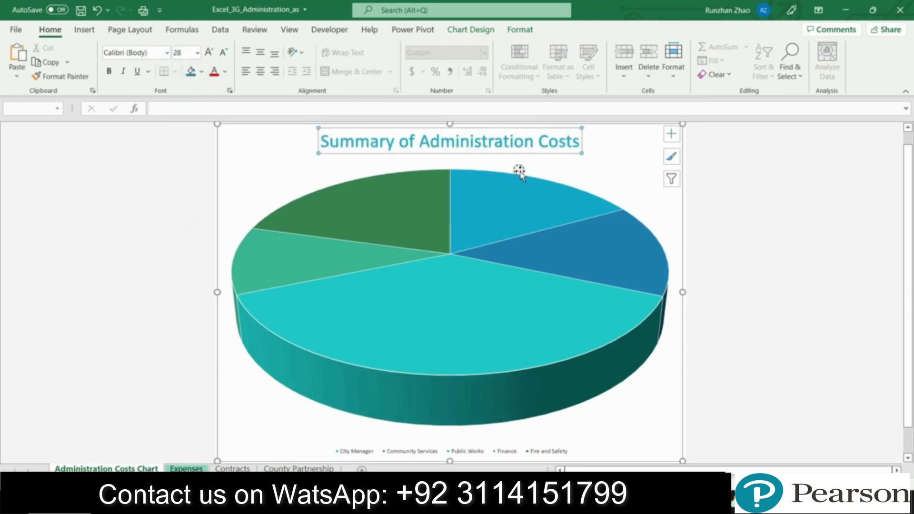
pyautogui.click(781, 231)
# Save the workbook and return to the Word instructions at step 6
pyautogui.click(78, 10)
pyautogui.hotkey('alt', 'Tab')
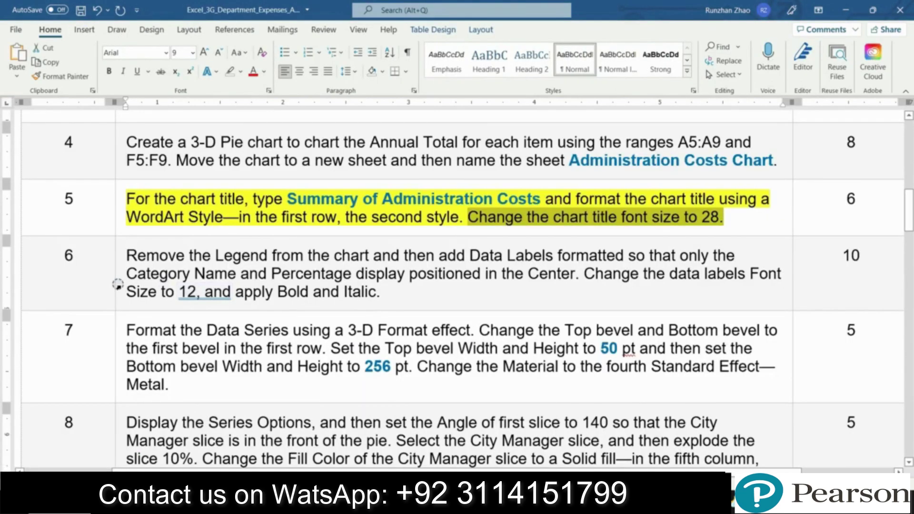
pyautogui.click(118, 285)
pyautogui.moveTo(908, 209); pyautogui.dragTo(910, 213)
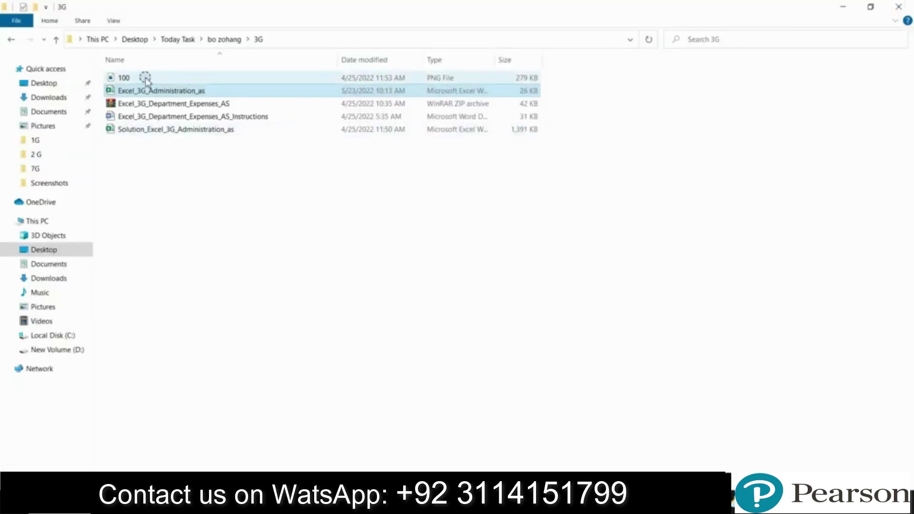
# View the 100.png score screenshot in Photos, then close it
pyautogui.click(144, 77)
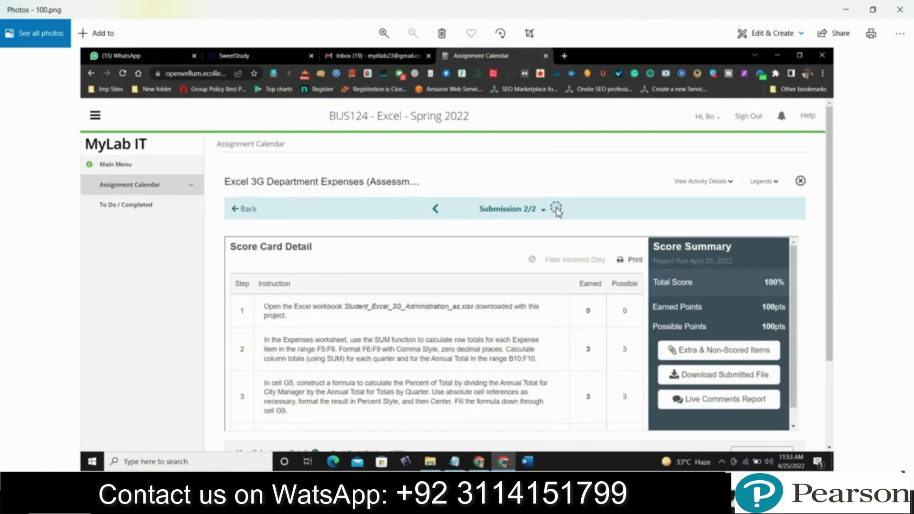
pyautogui.hotkey('alt', 'F4')
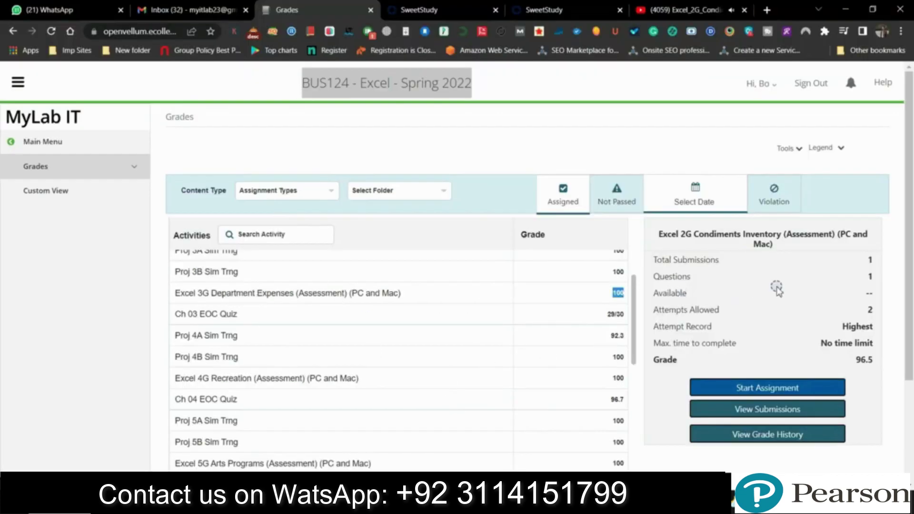
# List the Excel 3G Department Expenses submissions and open the Solution_Excel_3G_Administration_as workbook
pyautogui.click(300, 294)
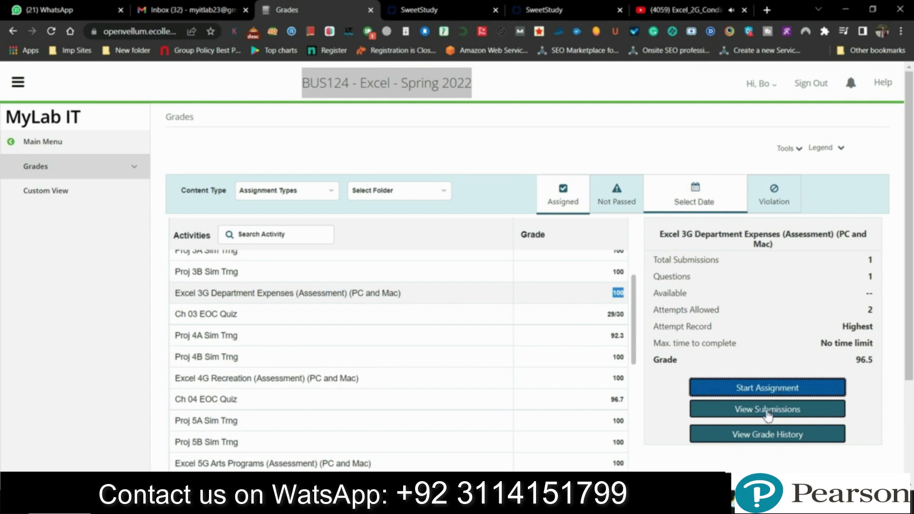
pyautogui.click(772, 413)
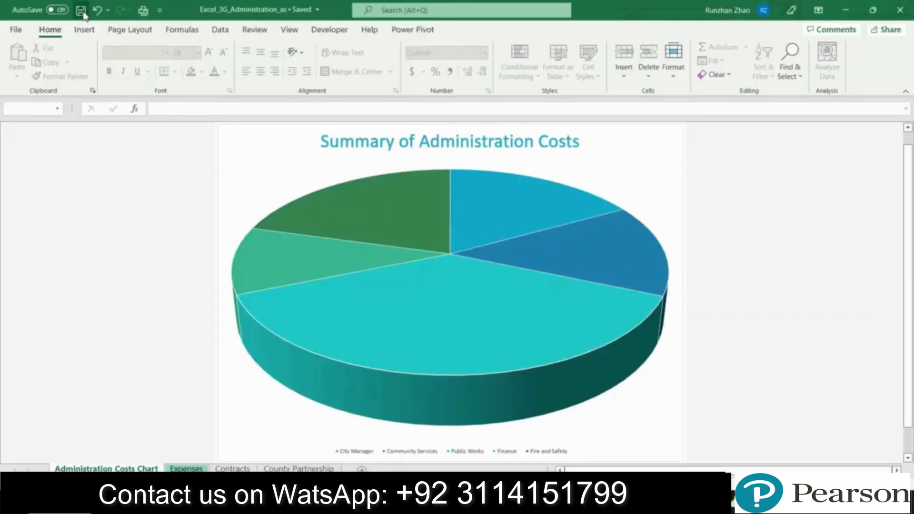
pyautogui.click(81, 10)
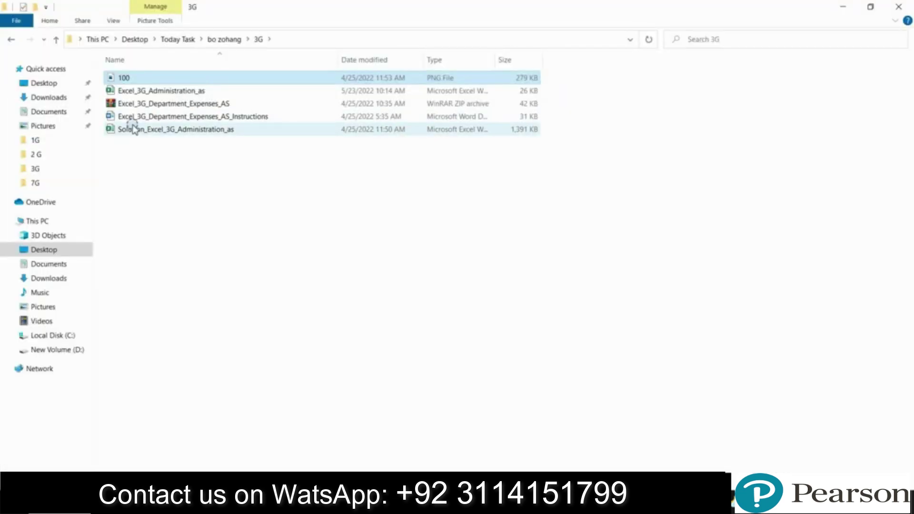
pyautogui.doubleClick(169, 130)
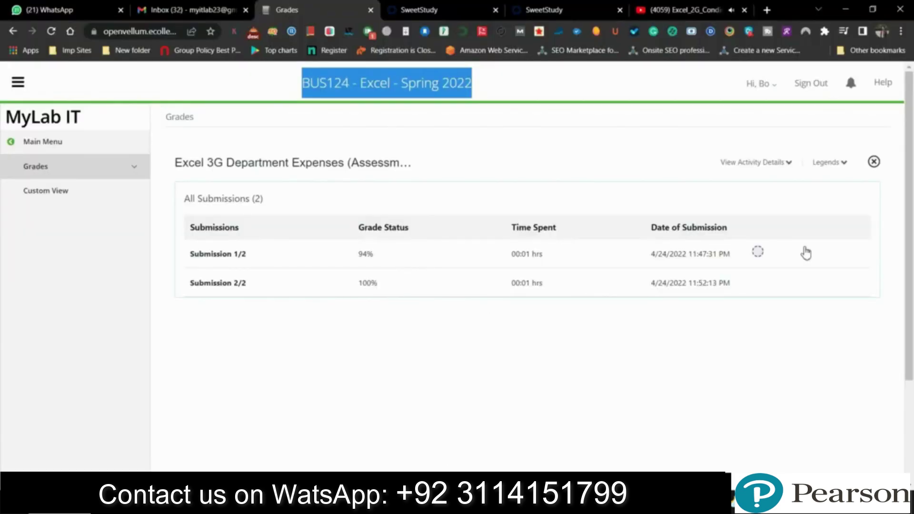
# Open Submission 2/2's score card and highlight its 100% Total Score
pyautogui.click(370, 240)
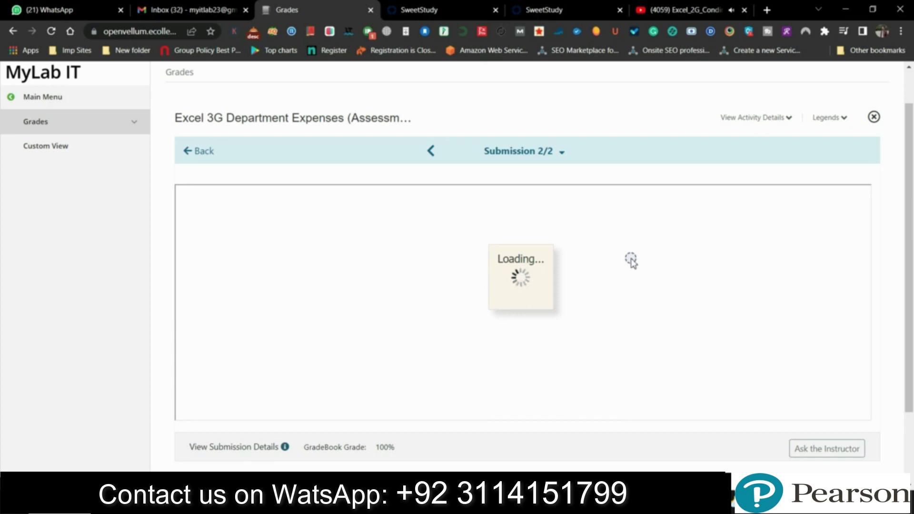
pyautogui.click(826, 243)
pyautogui.tripleClick(858, 244)
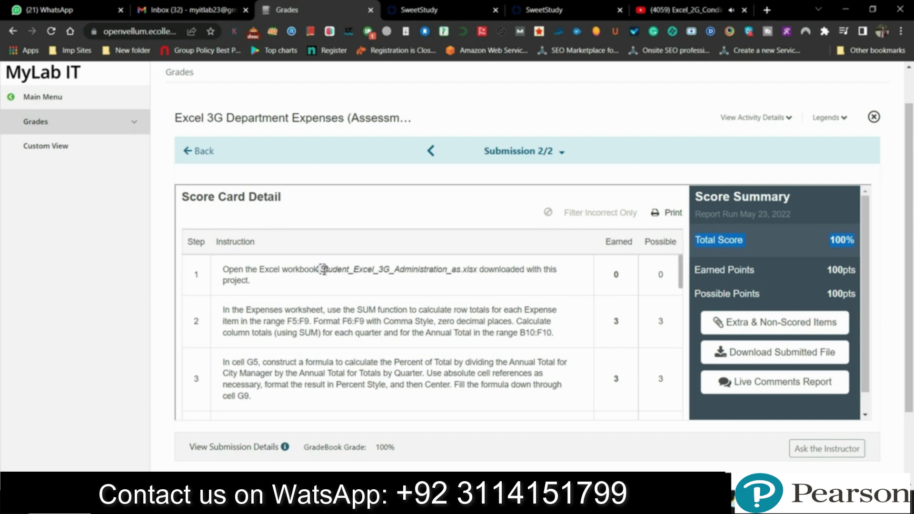
# Highlight the step 1 workbook file name and the assignment title
pyautogui.moveTo(325, 269); pyautogui.dragTo(472, 270)
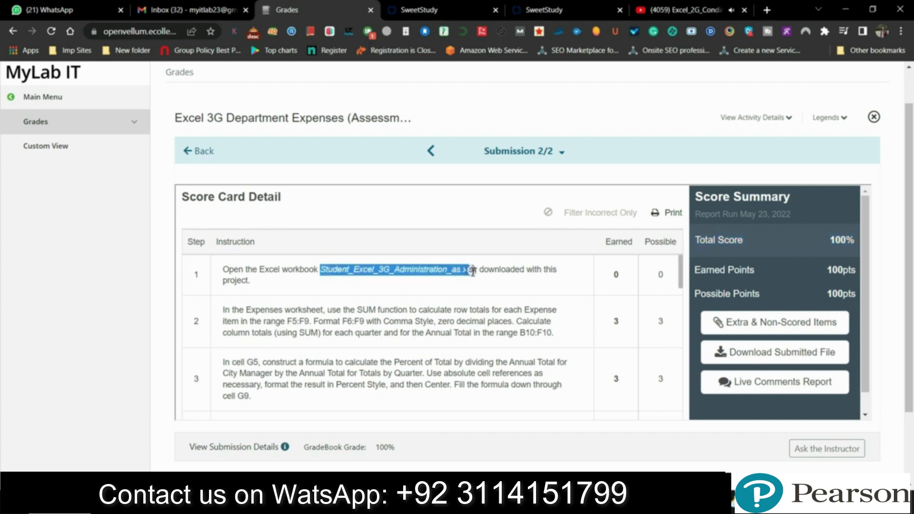
pyautogui.click(681, 272)
pyautogui.moveTo(681, 272); pyautogui.dragTo(683, 428)
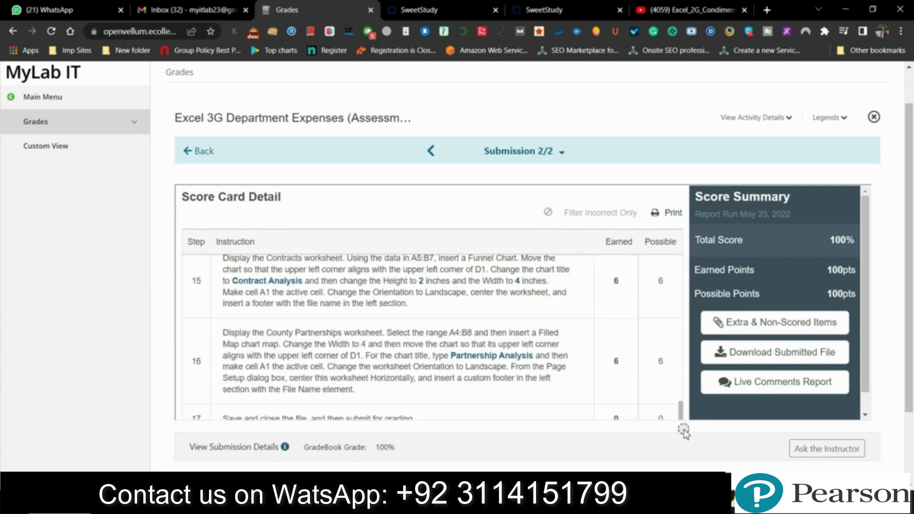
pyautogui.scroll(-1, 678, 367)
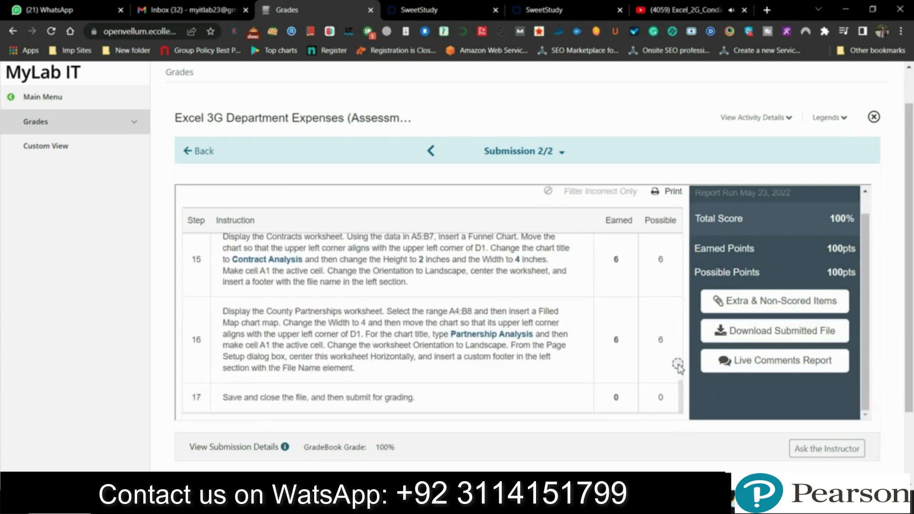
pyautogui.moveTo(681, 397); pyautogui.dragTo(683, 217)
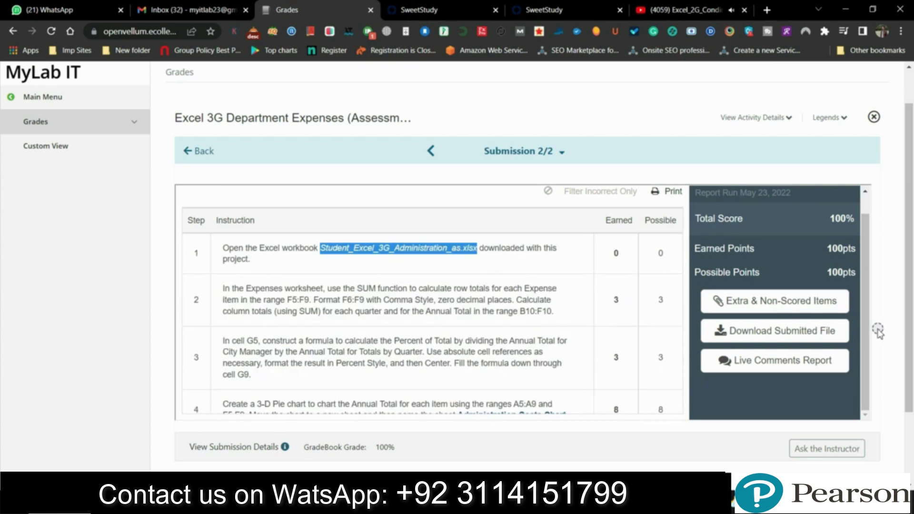
pyautogui.scroll(1, 878, 332)
pyautogui.scroll(-1, 666, 285)
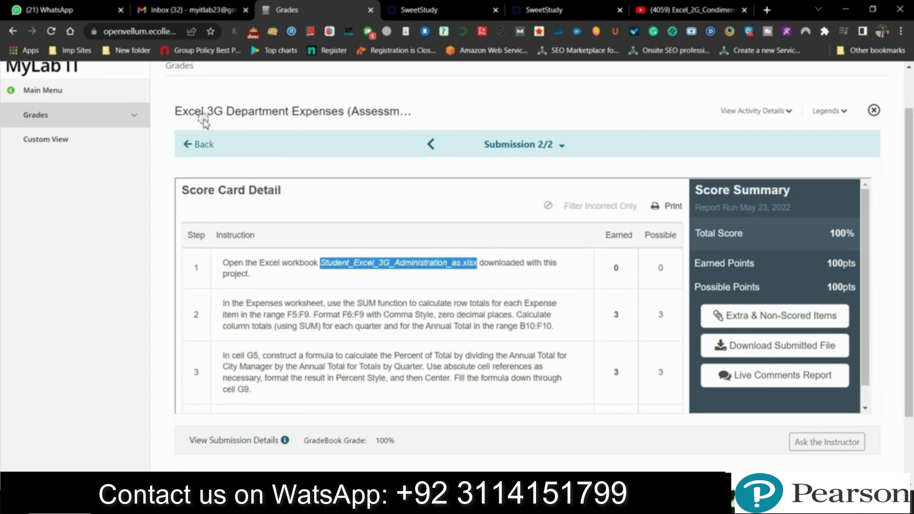
pyautogui.moveTo(175, 111); pyautogui.dragTo(400, 111)
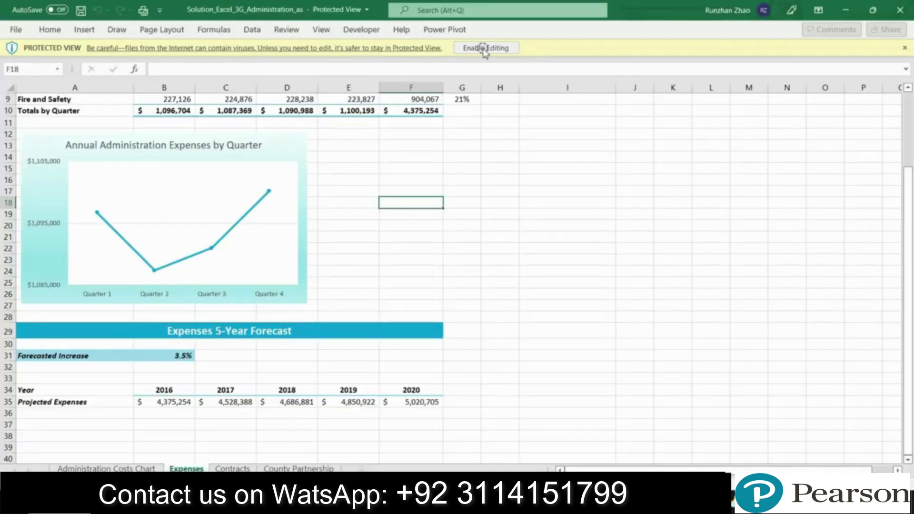
# Enable editing on the solution workbook and view the Administration Costs Chart and Expenses sheets
pyautogui.click(482, 48)
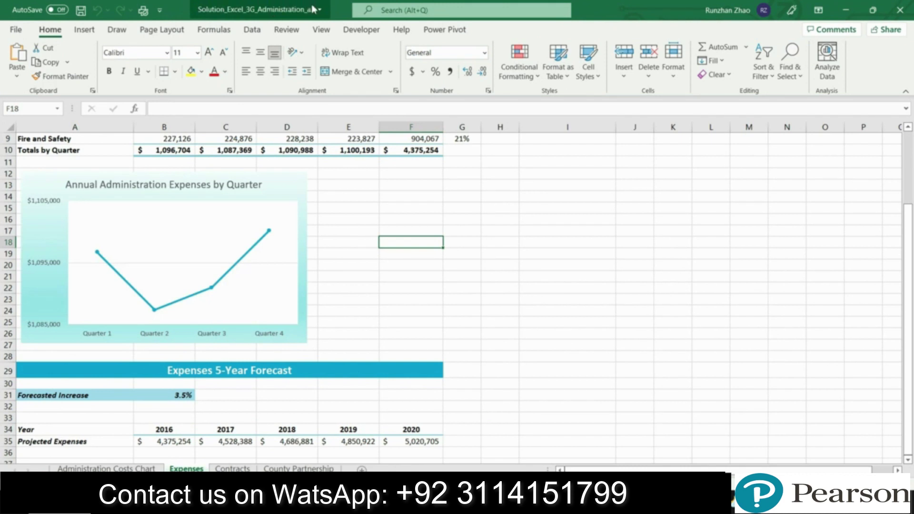
pyautogui.click(323, 12)
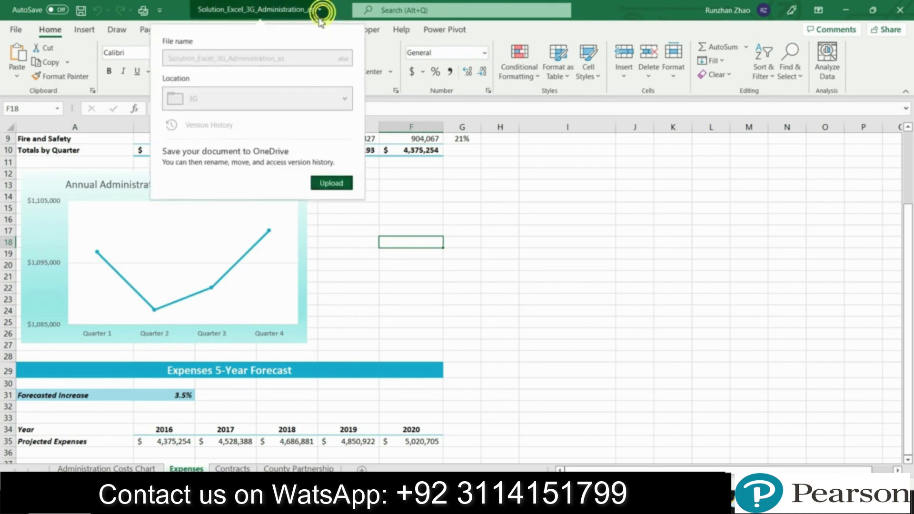
pyautogui.press('Escape')
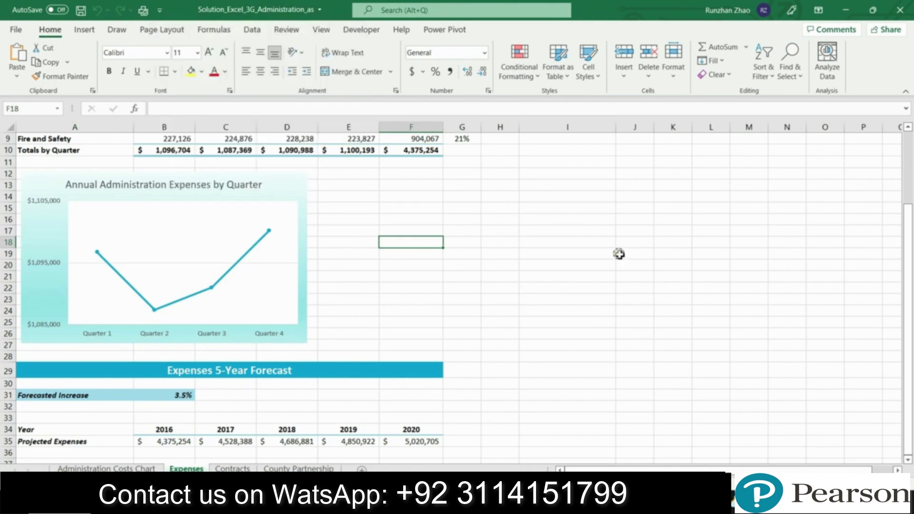
pyautogui.click(106, 468)
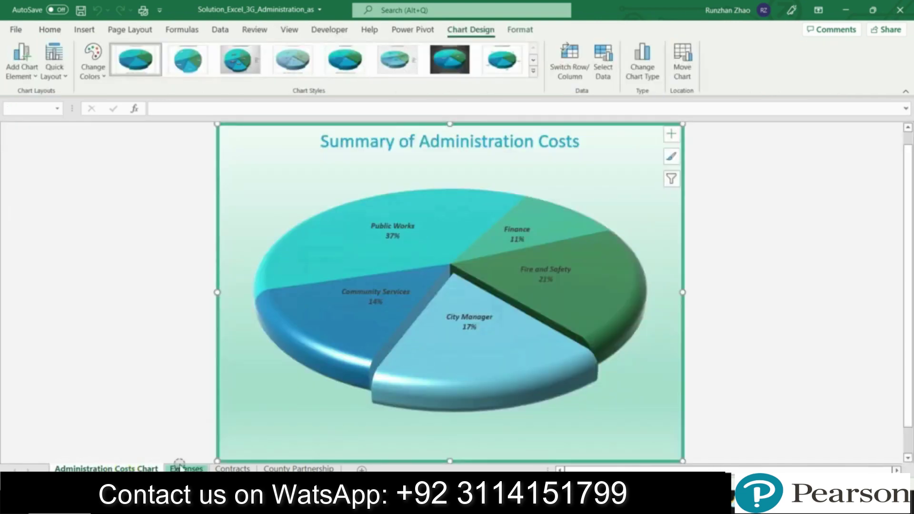
pyautogui.click(184, 468)
pyautogui.moveTo(907, 333); pyautogui.dragTo(907, 261)
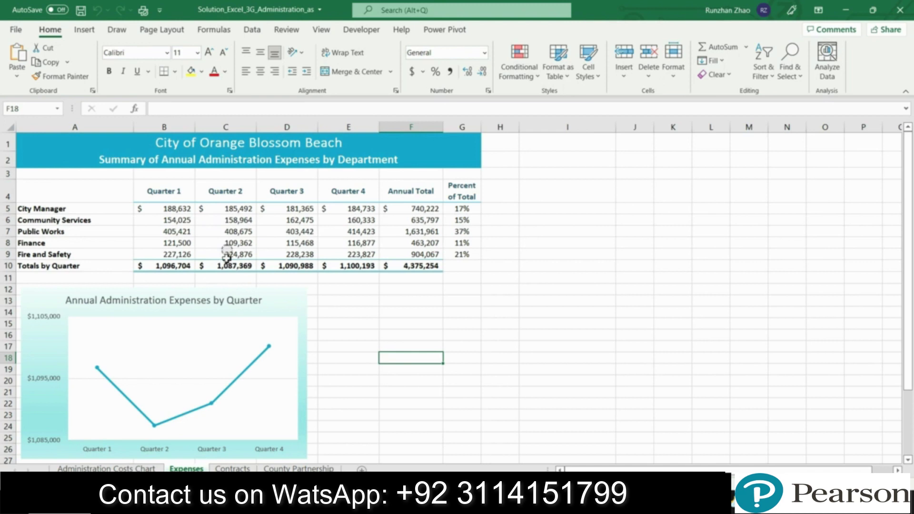
# Browse the Contracts and County Partnership sheets, then return to the Administration Costs Chart
pyautogui.click(233, 469)
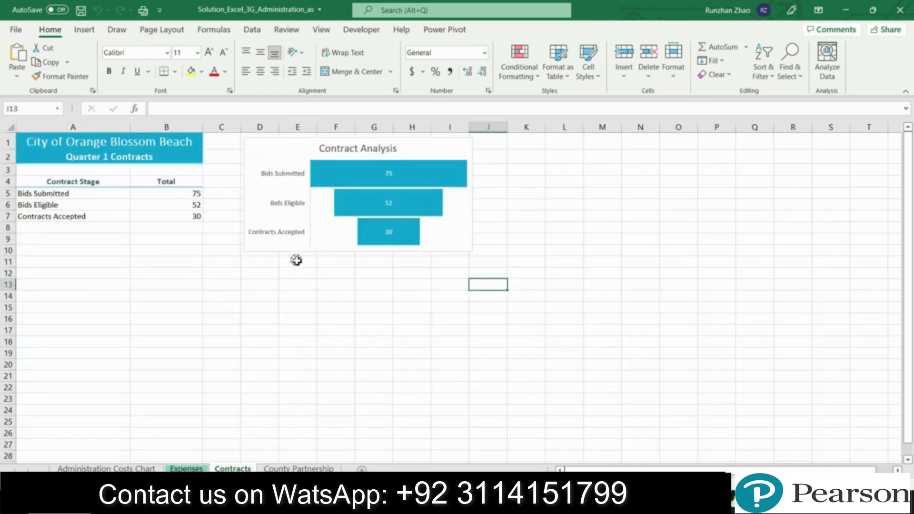
pyautogui.click(287, 468)
pyautogui.click(240, 291)
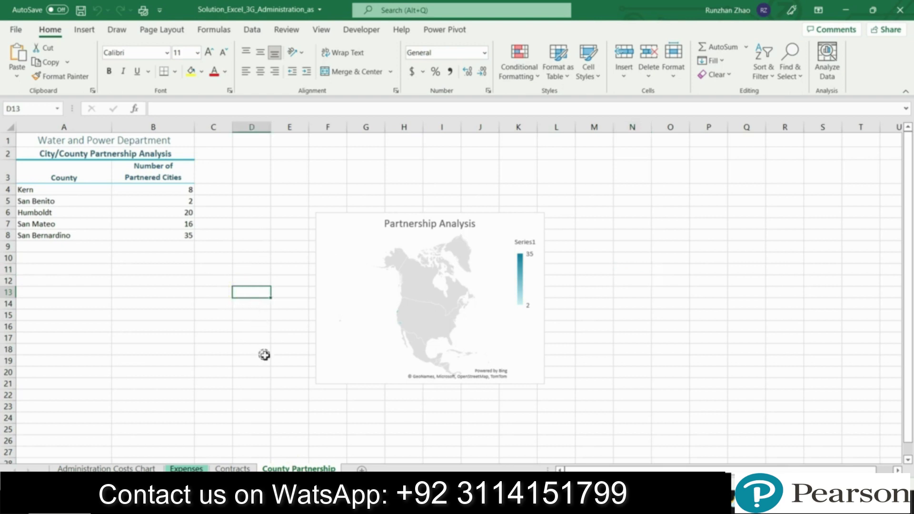
pyautogui.click(233, 468)
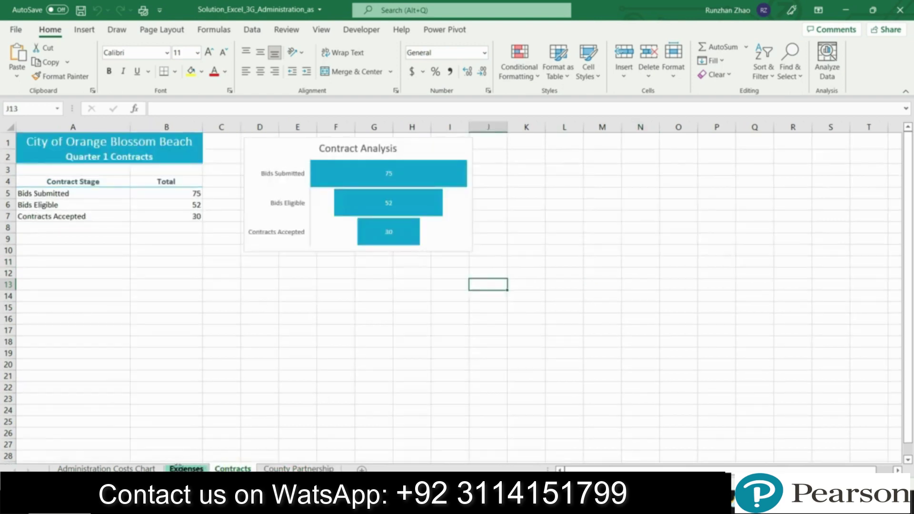
pyautogui.hotkey('ctrl', 'pageup')
pyautogui.hotkey('ctrl', 'pageup')
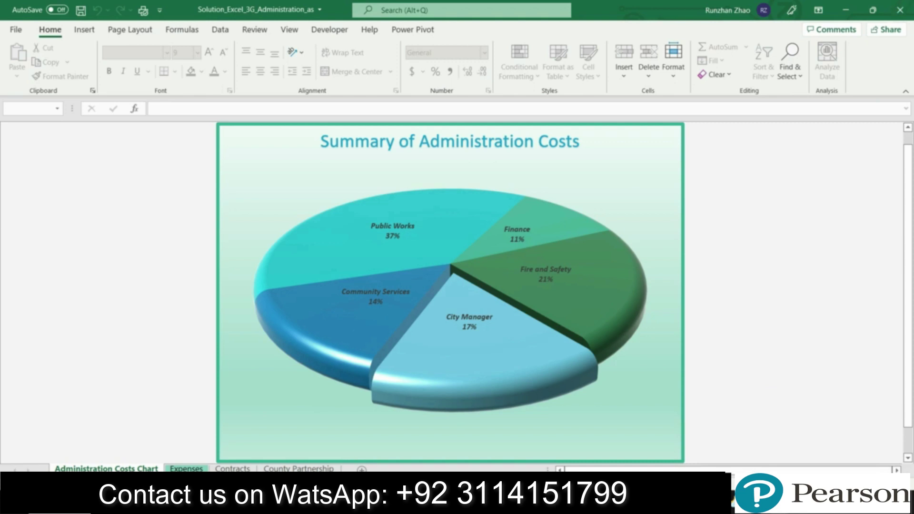
pyautogui.hotkey('alt', 'Tab')
# Highlight the document title Excel_3G_Department_Expenses_AS in yellow
pyautogui.moveTo(910, 210)
pyautogui.mouseDown()
pyautogui.moveTo(910, 328)
pyautogui.moveTo(909, 119)
pyautogui.mouseUp()
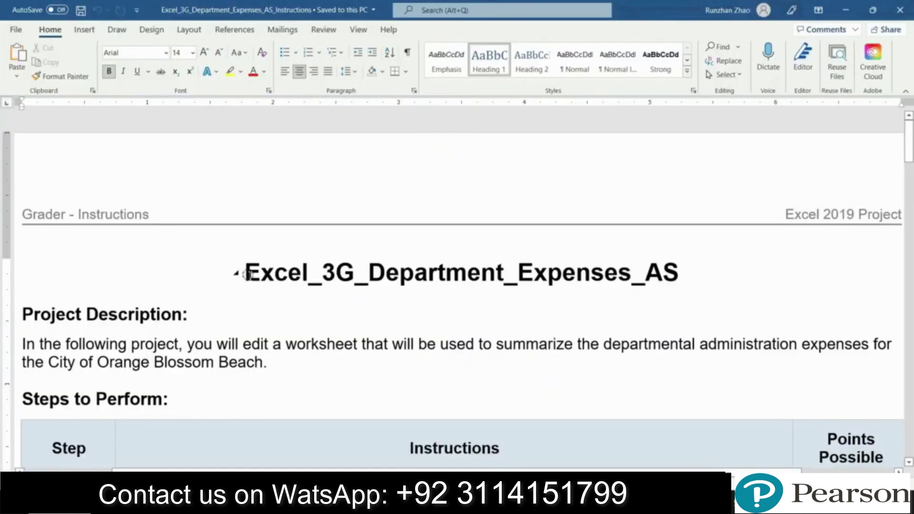
pyautogui.moveTo(243, 272); pyautogui.dragTo(676, 272)
pyautogui.click(230, 71)
# Review the Project Description and step 1 instructions, then bring up the 3G project folder
pyautogui.click(704, 292)
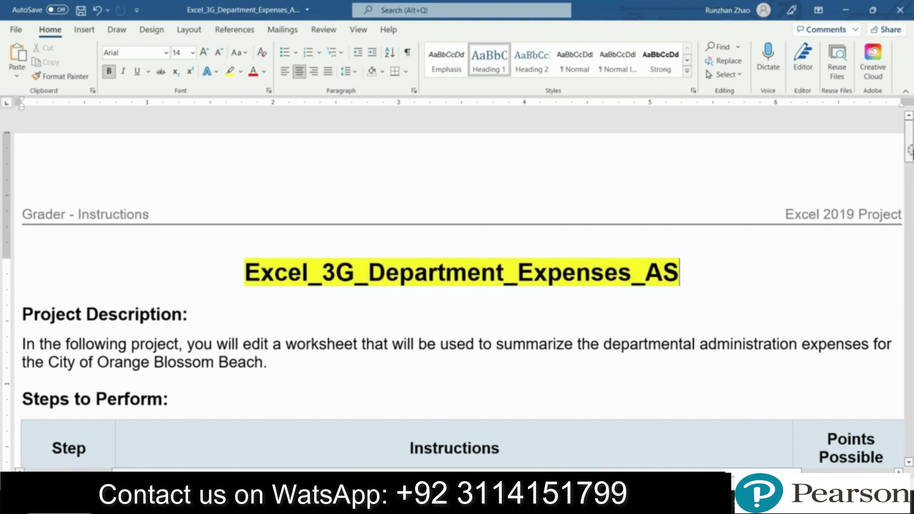
pyautogui.scroll(-2, 566, 198)
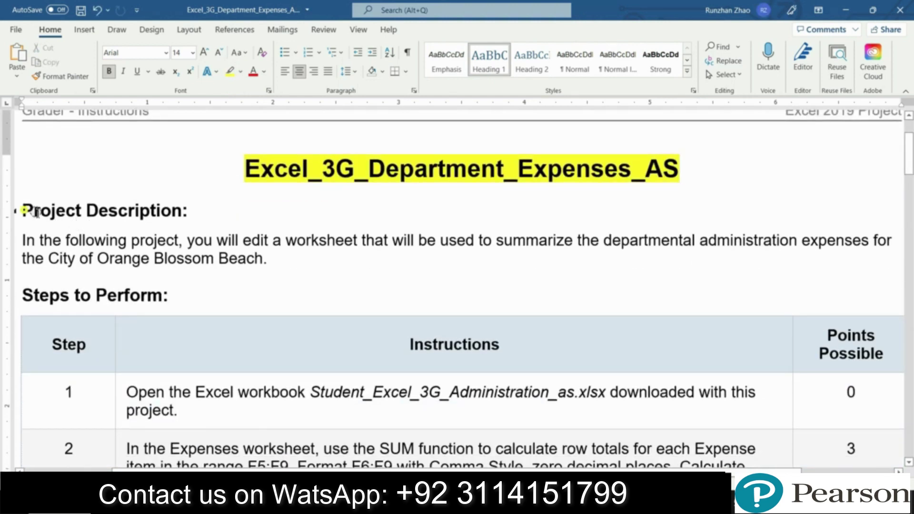
pyautogui.moveTo(24, 211); pyautogui.dragTo(359, 266)
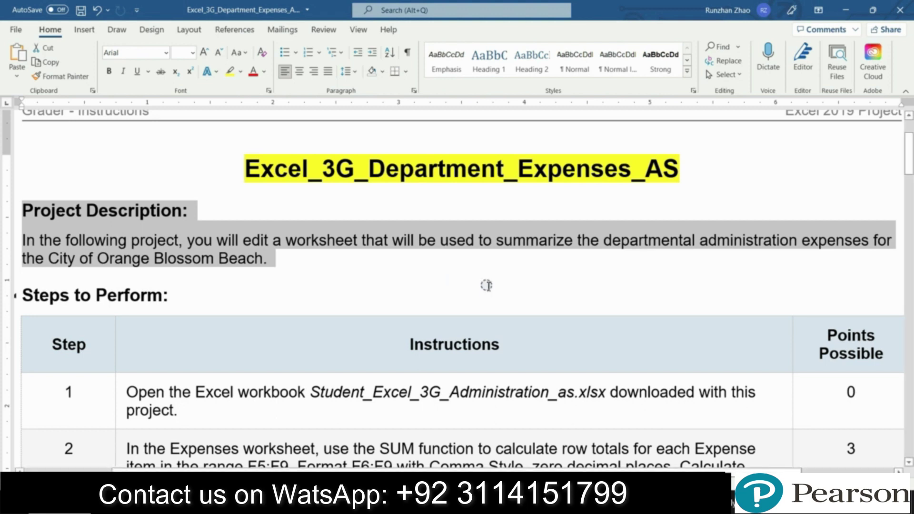
pyautogui.scroll(-4, 159, 183)
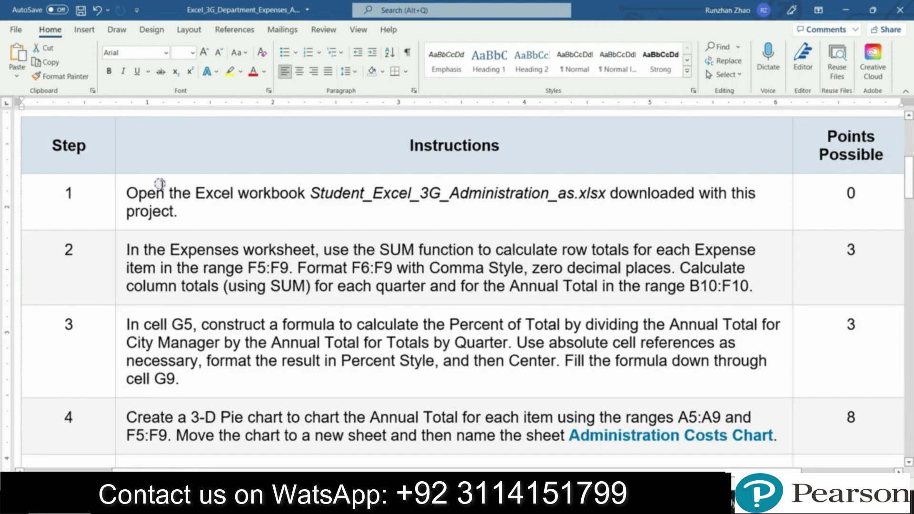
pyautogui.click(121, 201)
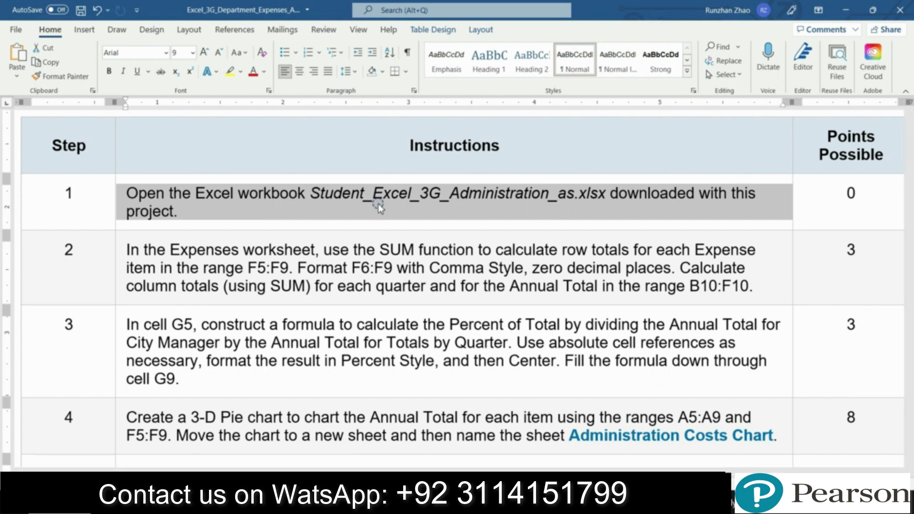
pyautogui.hotkey('alt', 'Tab')
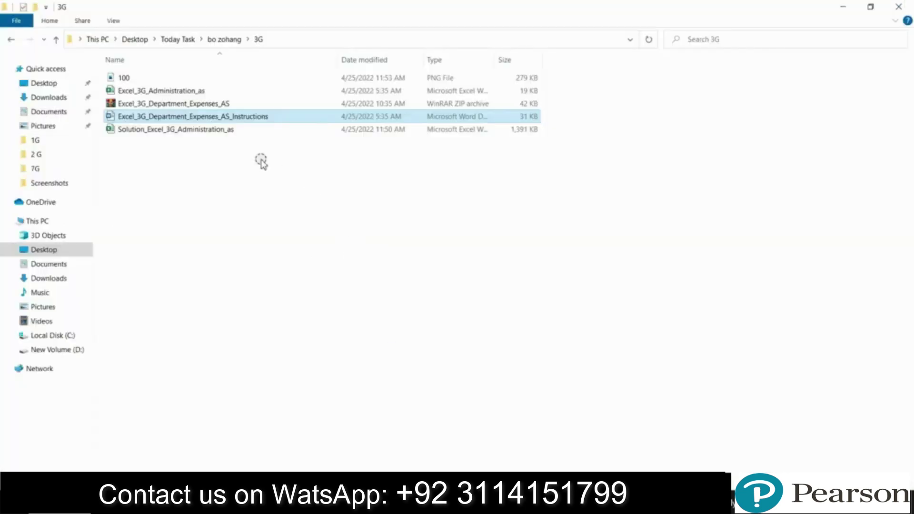
# Open Excel_3G_Administration_as with editing enabled, then go back to the Word instructions
pyautogui.doubleClick(162, 91)
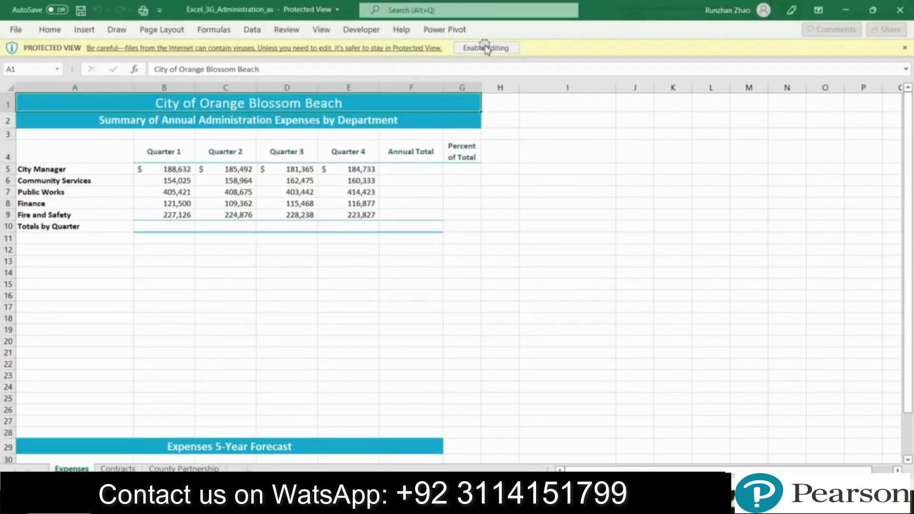
pyautogui.click(485, 47)
pyautogui.click(547, 254)
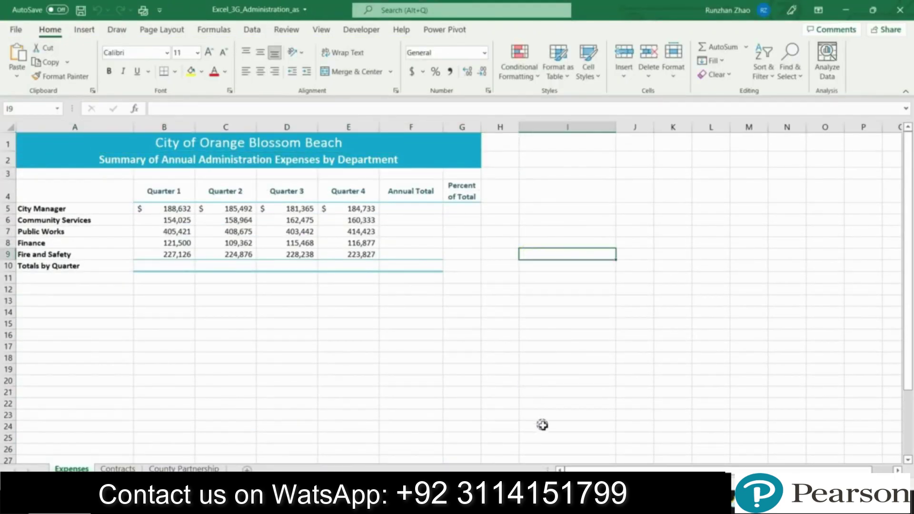
pyautogui.hotkey('alt', 'Tab')
# Select the step 2 SUM instructions, then return to the Expenses worksheet in Excel
pyautogui.click(121, 280)
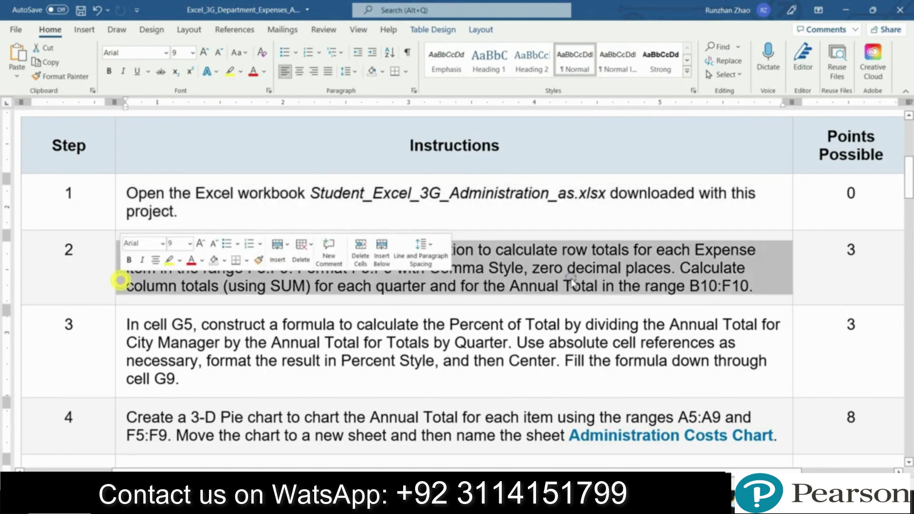
pyautogui.scroll(-2, 309, 210)
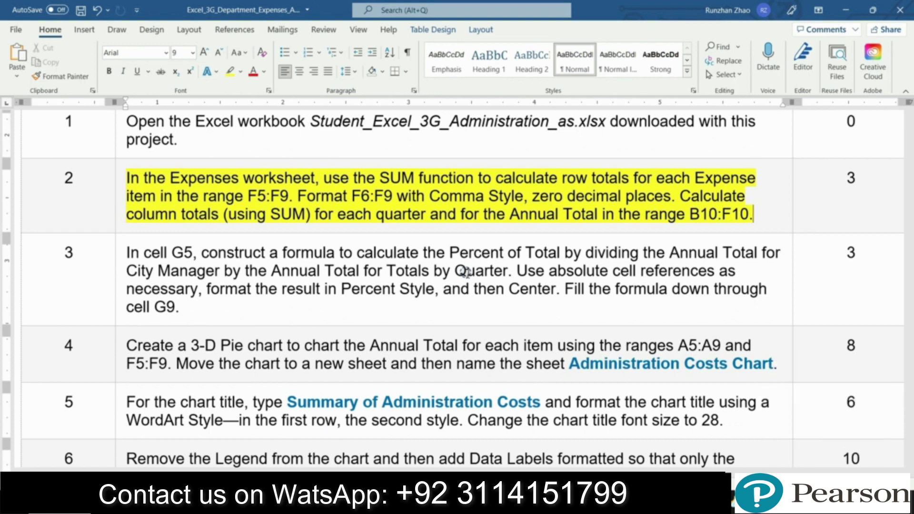
pyautogui.hotkey('alt', 'Tab')
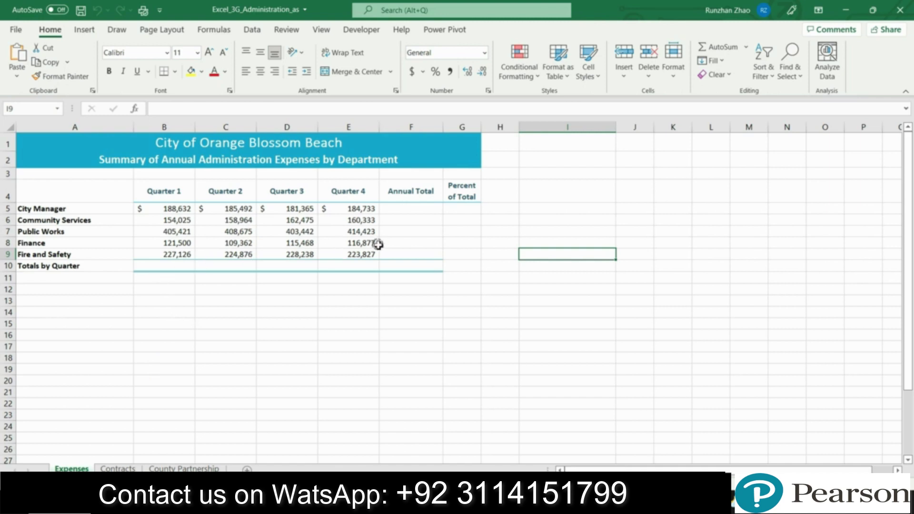
# Enter =SUM(B5:E5) in F5 for the City Manager annual total
pyautogui.click(412, 209)
pyautogui.click(186, 264)
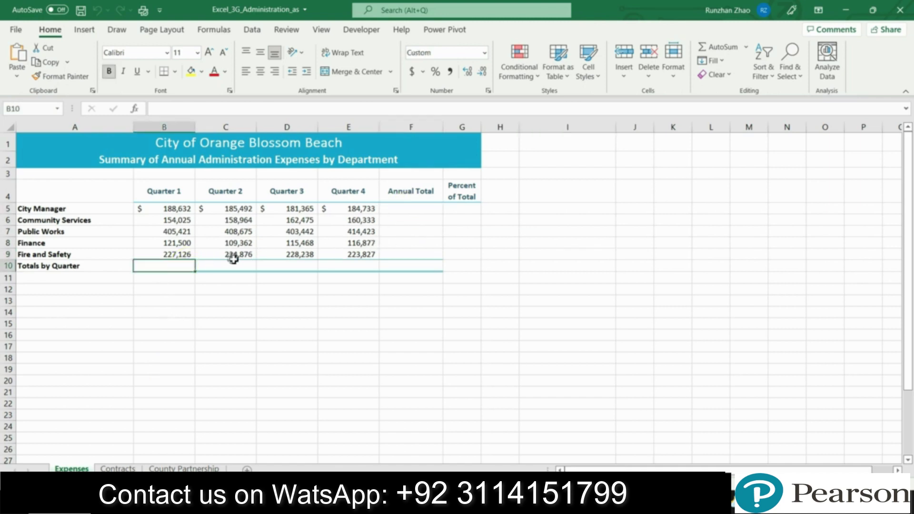
pyautogui.click(403, 210)
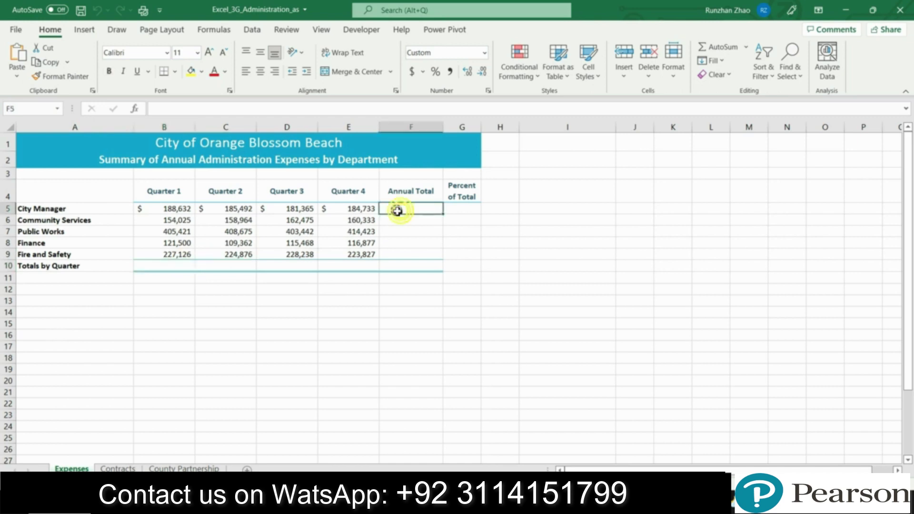
pyautogui.click(213, 109)
pyautogui.write('=')
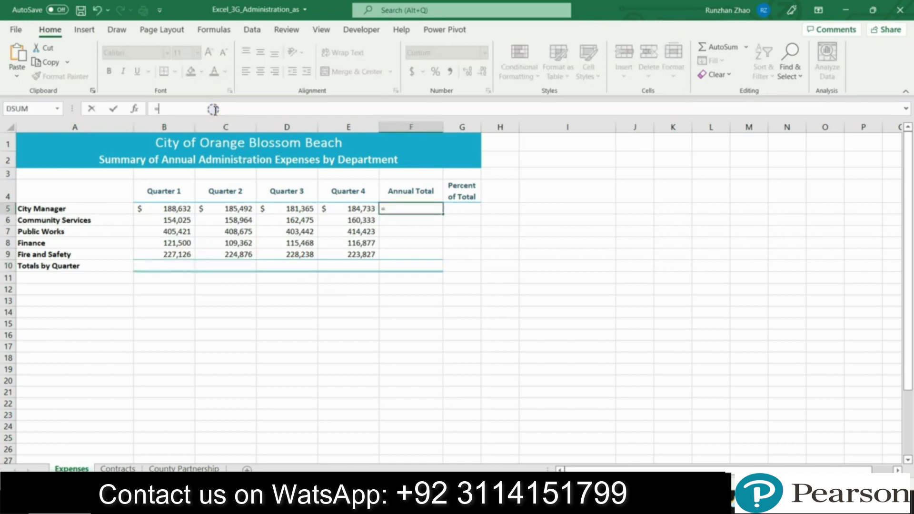
pyautogui.write('S')
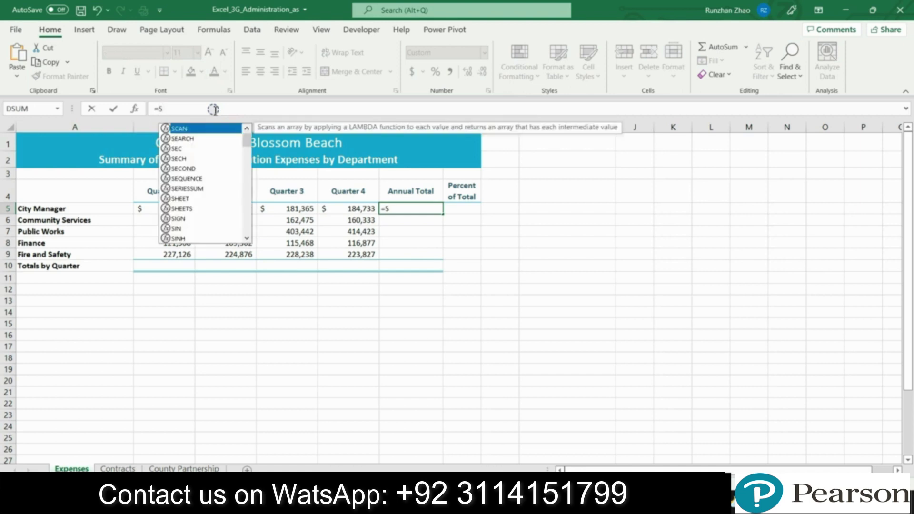
pyautogui.write('um')
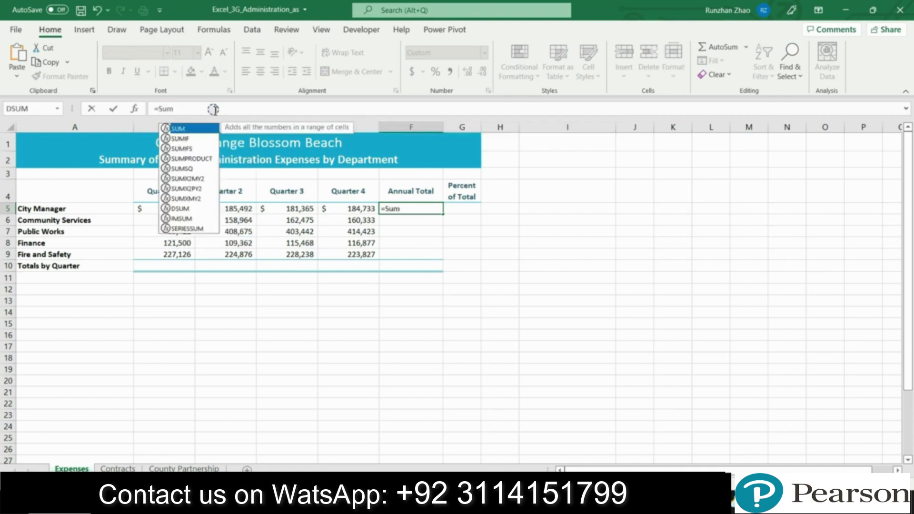
pyautogui.doubleClick(190, 128)
pyautogui.moveTo(173, 210); pyautogui.dragTo(352, 209)
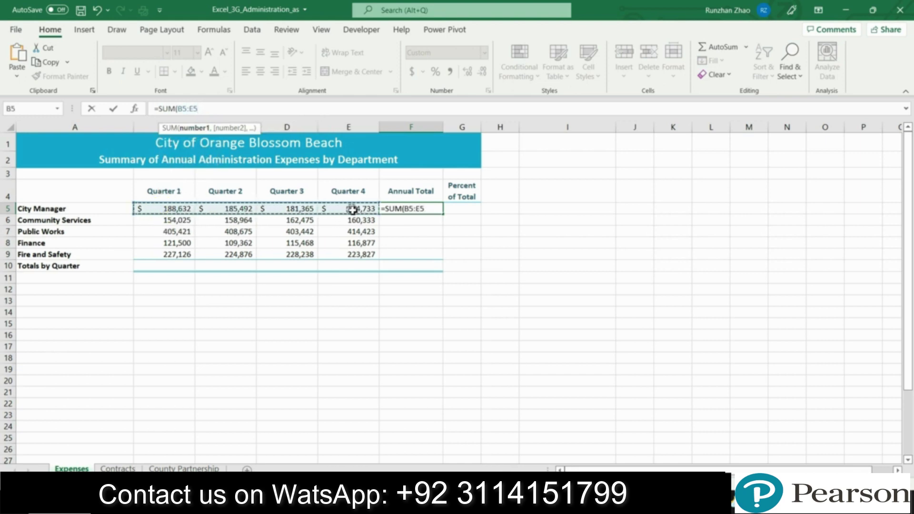
pyautogui.press('Return')
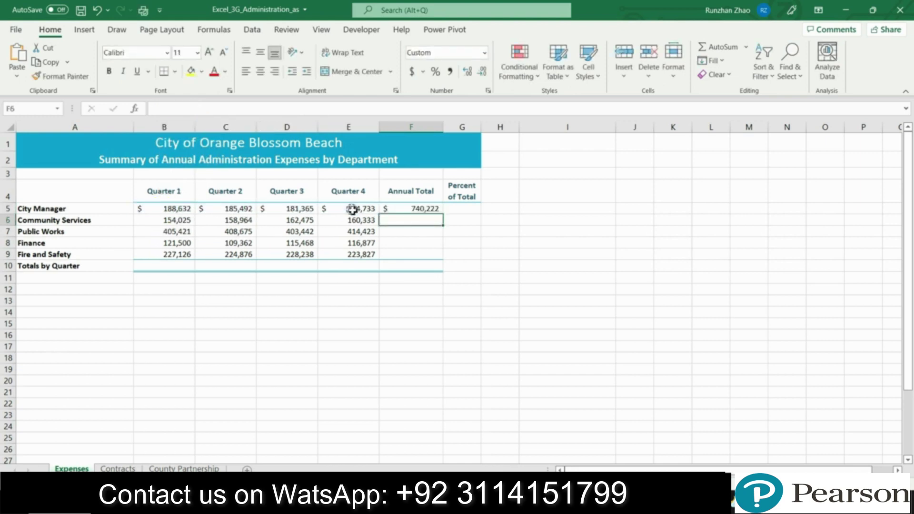
# Fill the annual total formula down from F5 through F9
pyautogui.click(432, 208)
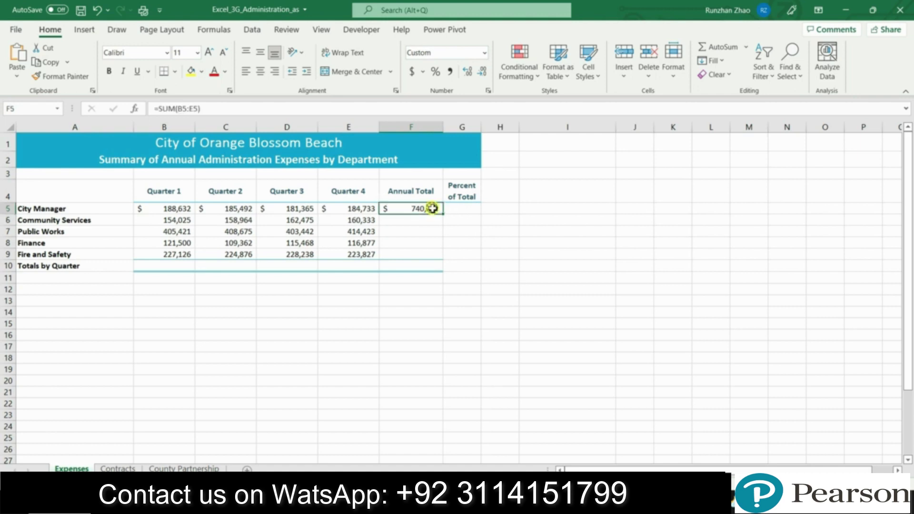
pyautogui.moveTo(443, 214); pyautogui.dragTo(442, 259)
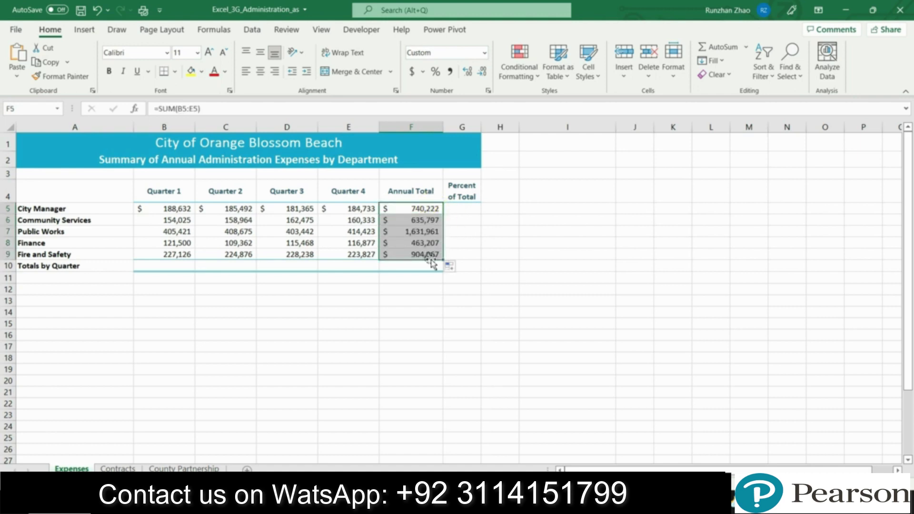
pyautogui.click(7, 254)
pyautogui.click(422, 254)
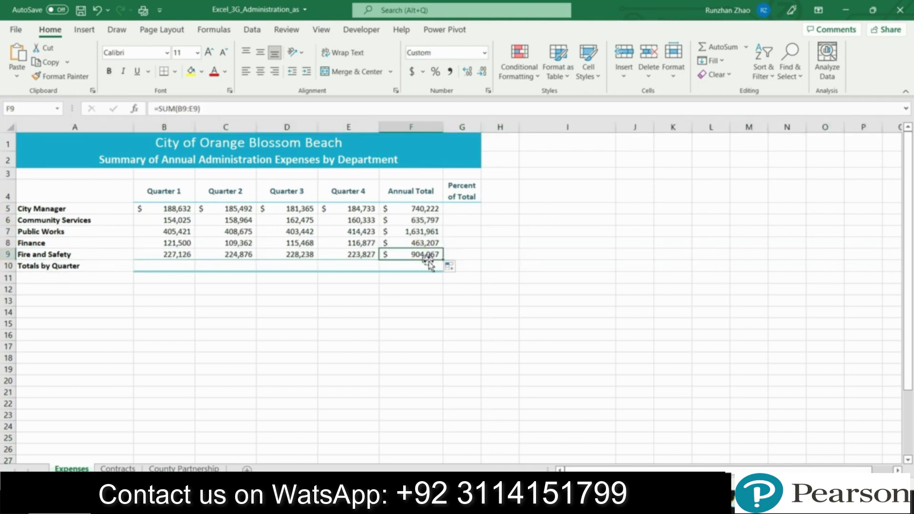
# Format F5:F9 in Comma Style with zero decimal places
pyautogui.moveTo(417, 208); pyautogui.dragTo(421, 252)
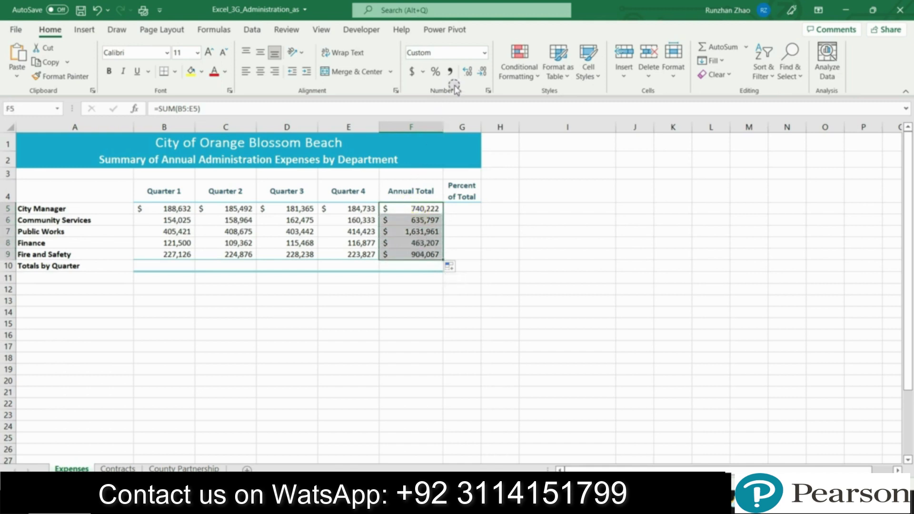
pyautogui.click(450, 72)
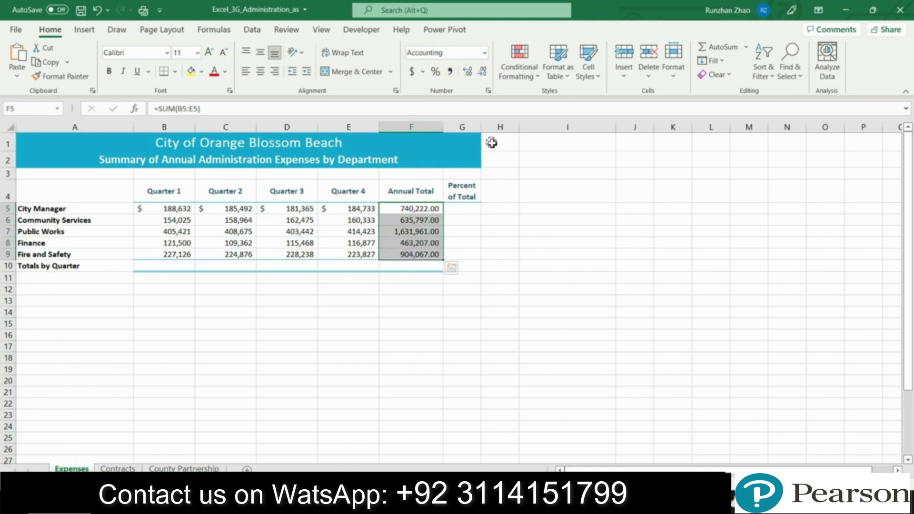
pyautogui.click(481, 72)
pyautogui.click(481, 73)
pyautogui.click(488, 256)
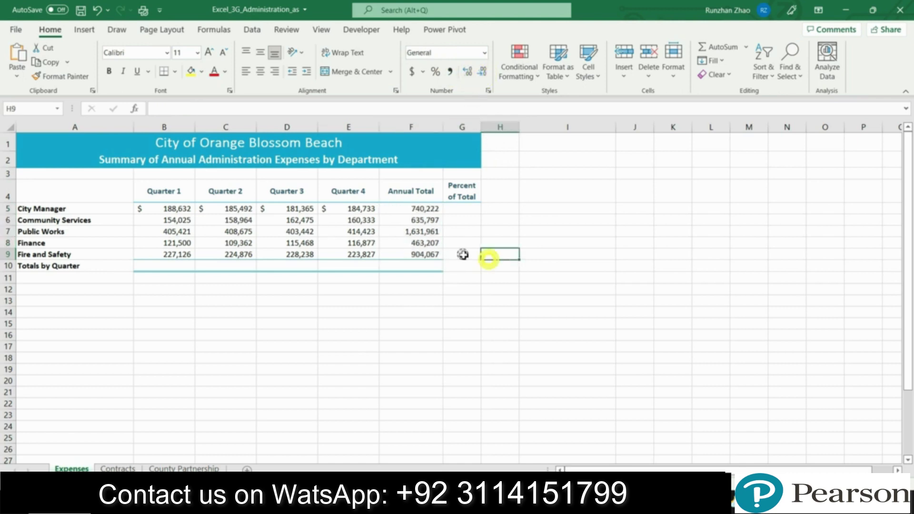
pyautogui.click(411, 251)
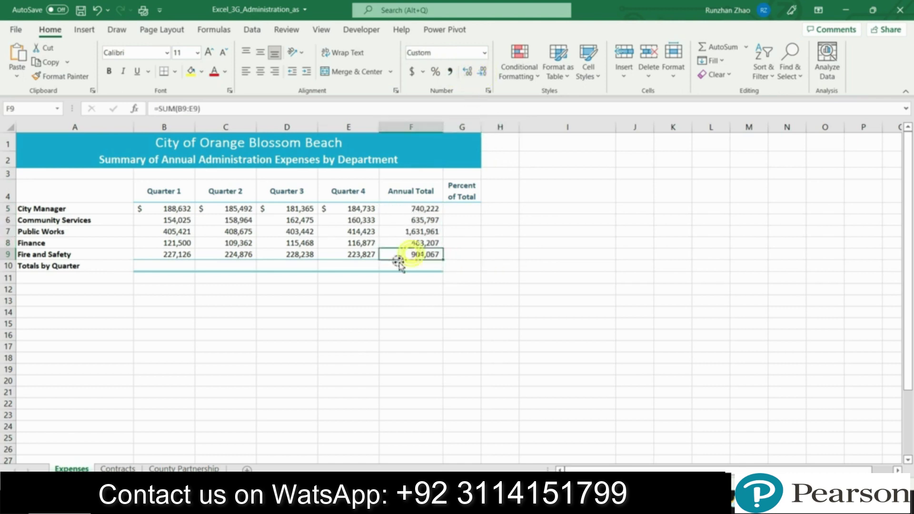
pyautogui.click(173, 265)
# Enter =SUM(B5:B9) in B10 to total the Quarter 1 expenses
pyautogui.click(195, 108)
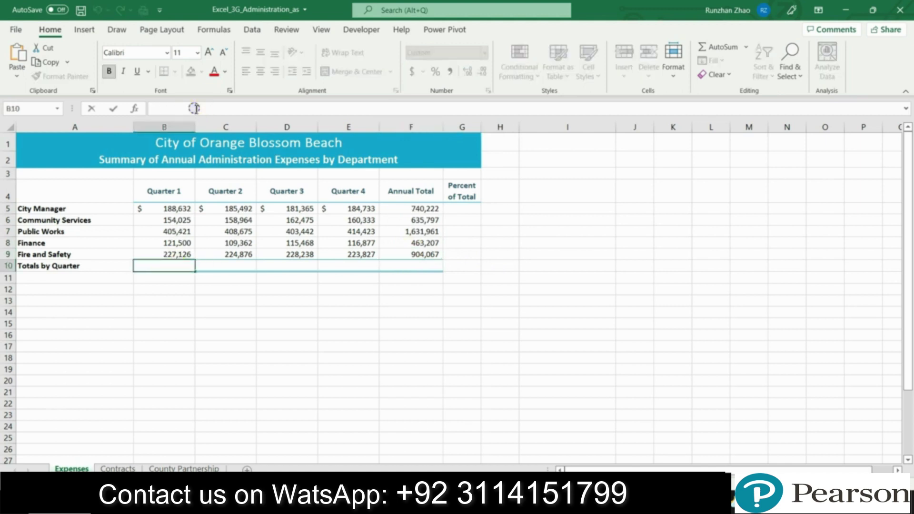
pyautogui.write('=')
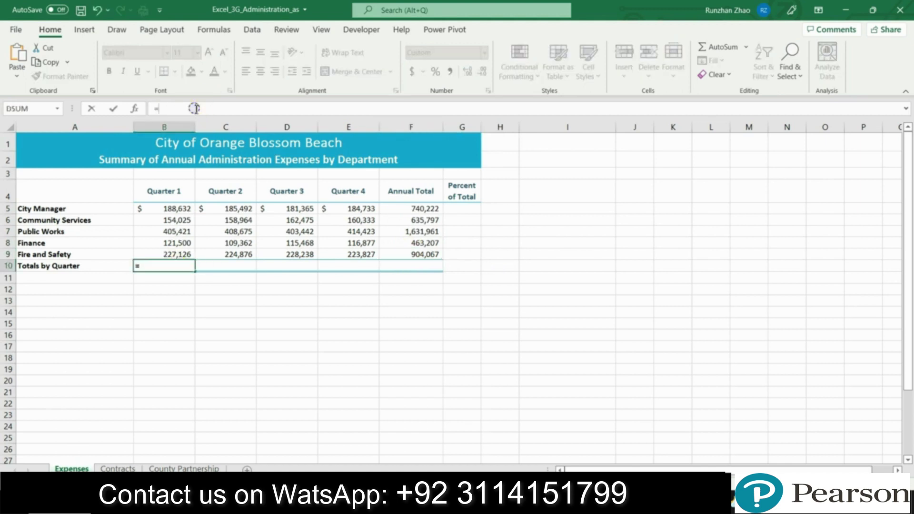
pyautogui.write('Sum')
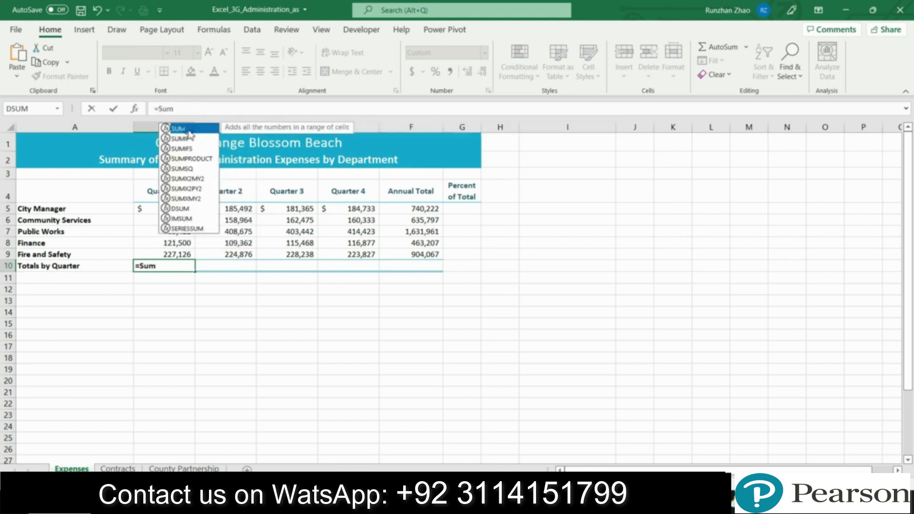
pyautogui.press('Tab')
pyautogui.click(159, 211)
pyautogui.moveTo(159, 211); pyautogui.dragTo(185, 252)
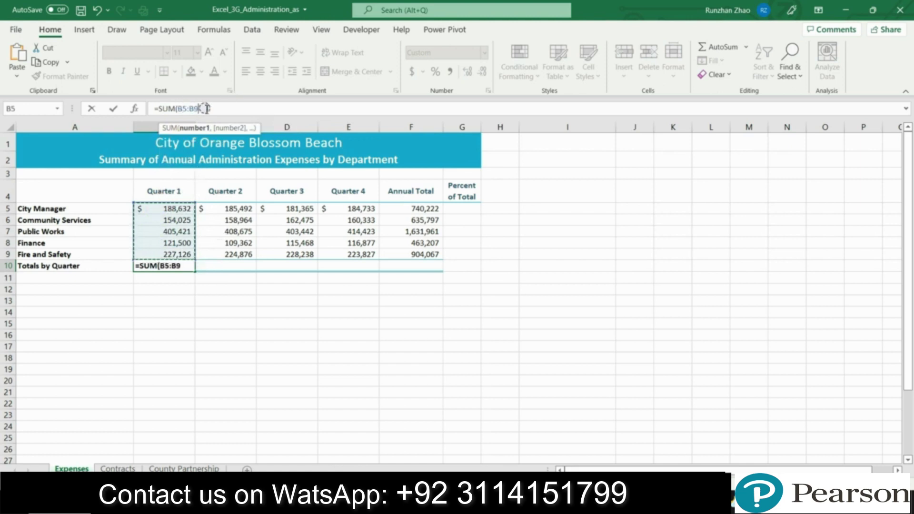
pyautogui.press('Return')
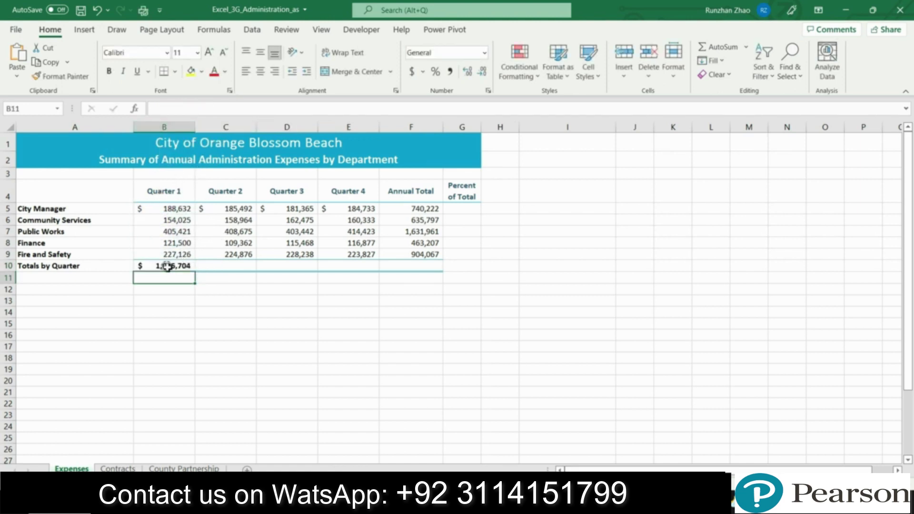
# Fill the SUM formula across row 10 through F10, totalling 4,375,254, and save the workbook
pyautogui.click(167, 267)
pyautogui.moveTo(195, 271); pyautogui.dragTo(426, 274)
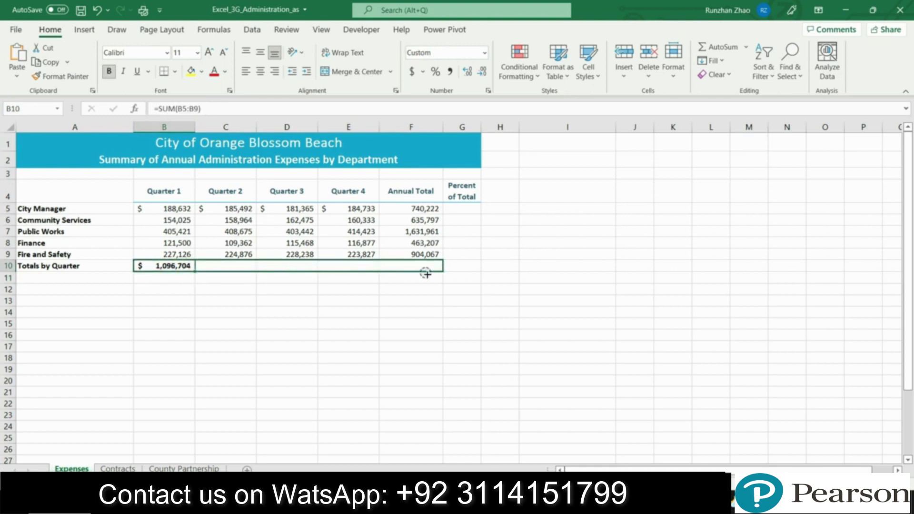
pyautogui.moveTo(425, 274); pyautogui.dragTo(409, 292)
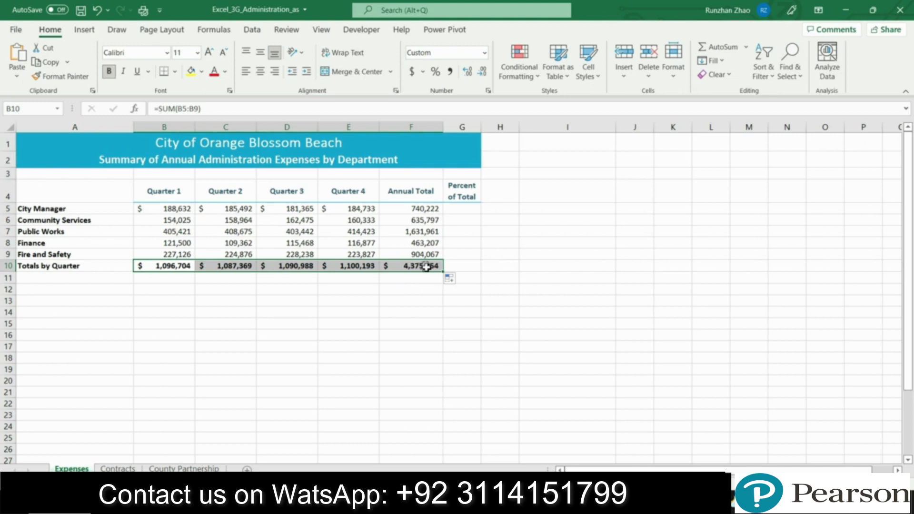
pyautogui.click(507, 300)
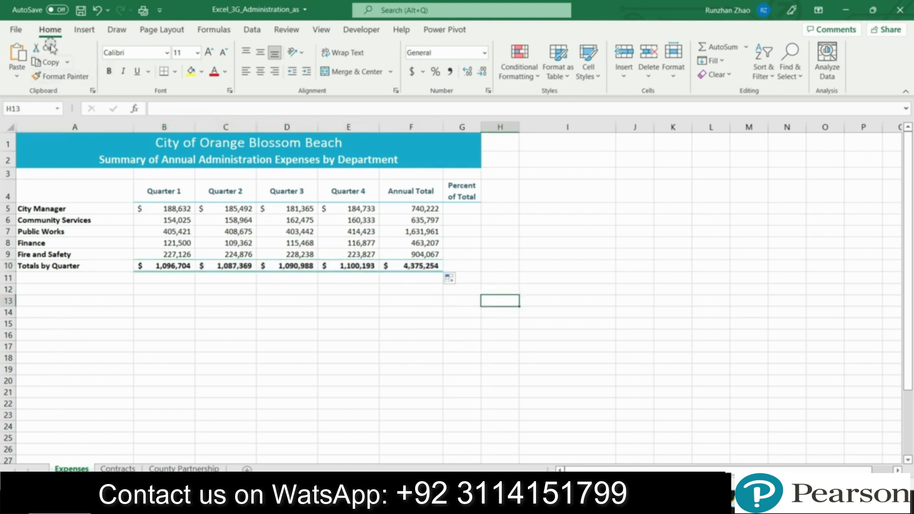
pyautogui.click(81, 10)
pyautogui.click(418, 266)
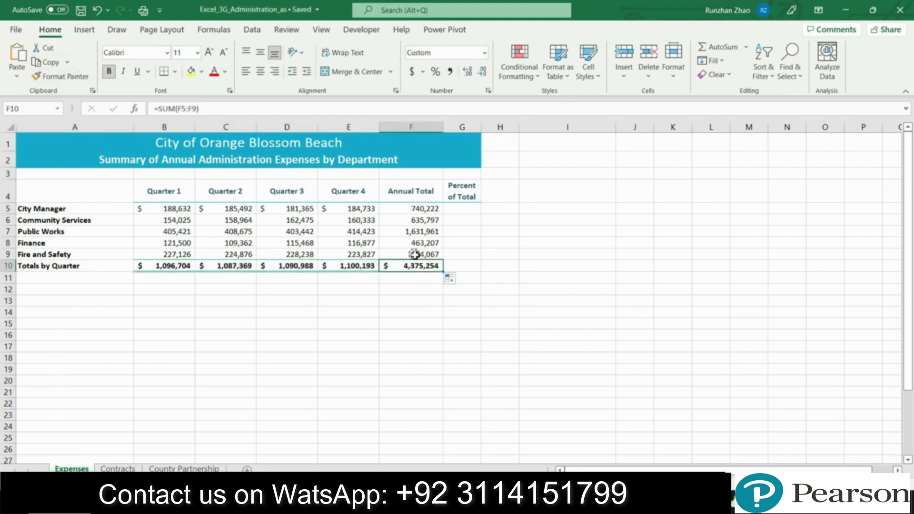
pyautogui.click(408, 208)
pyautogui.click(172, 266)
pyautogui.click(414, 301)
# In Word, highlight the row 3 instruction in yellow and remove the highlight from row 2
pyautogui.hotkey('alt', 'Tab')
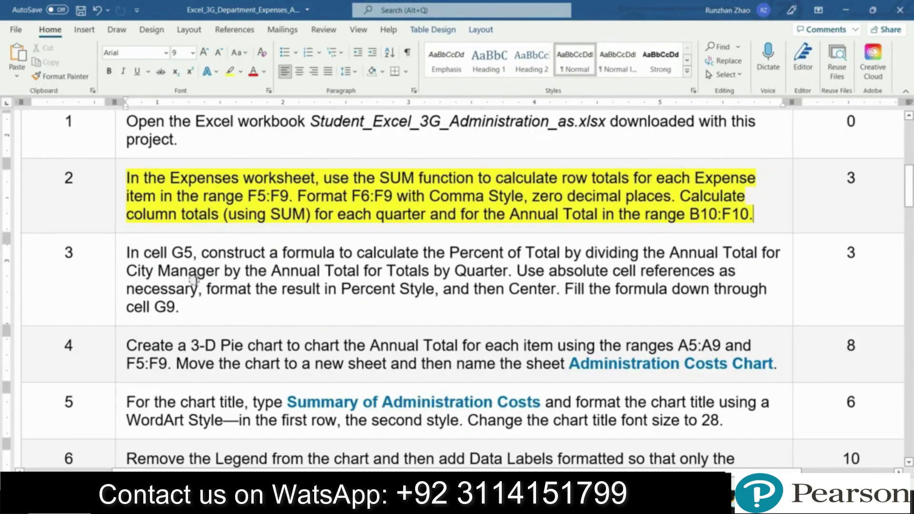
pyautogui.click(120, 285)
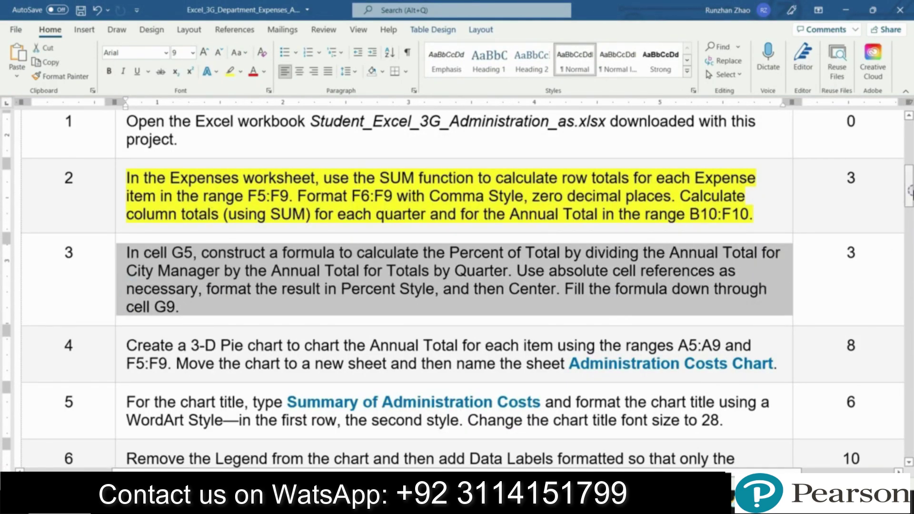
pyautogui.scroll(-1, 464, 228)
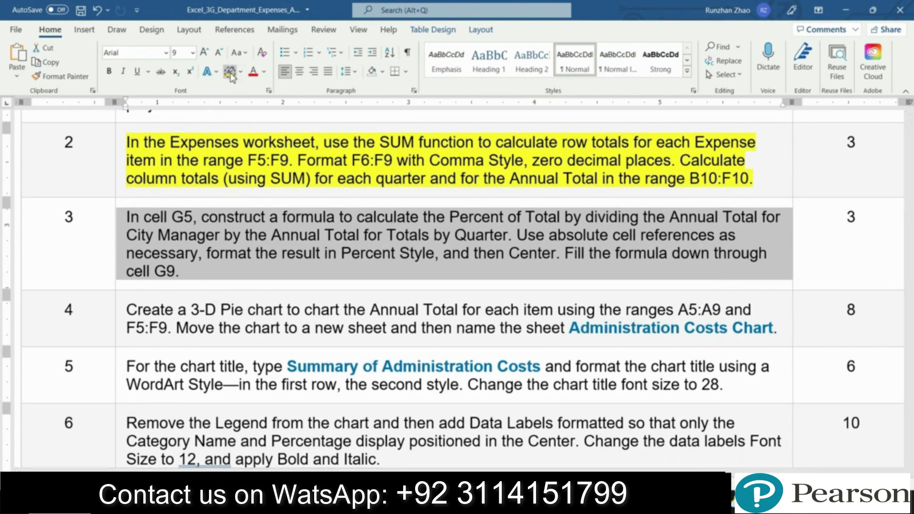
pyautogui.click(233, 71)
pyautogui.click(120, 200)
pyautogui.click(178, 175)
pyautogui.click(269, 245)
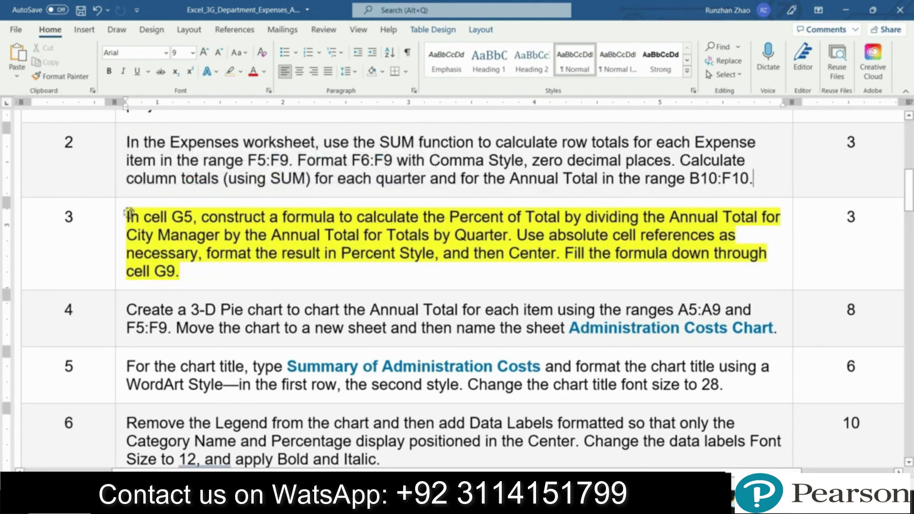
# Select the row 3 Percent of Total instruction text through cell G9, then return to Excel
pyautogui.moveTo(125, 213); pyautogui.dragTo(484, 228)
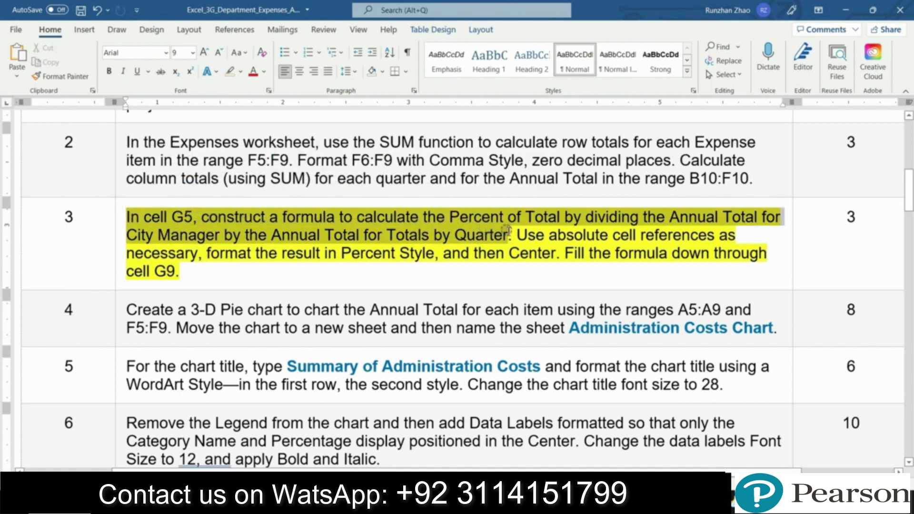
pyautogui.moveTo(483, 227)
pyautogui.mouseDown()
pyautogui.moveTo(762, 214)
pyautogui.moveTo(355, 240)
pyautogui.moveTo(656, 238)
pyautogui.mouseUp()
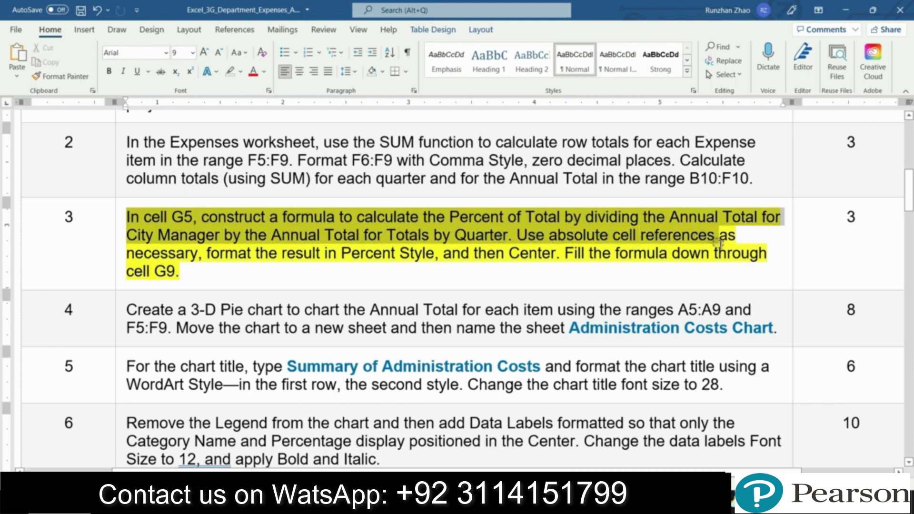
pyautogui.moveTo(656, 238); pyautogui.dragTo(316, 285)
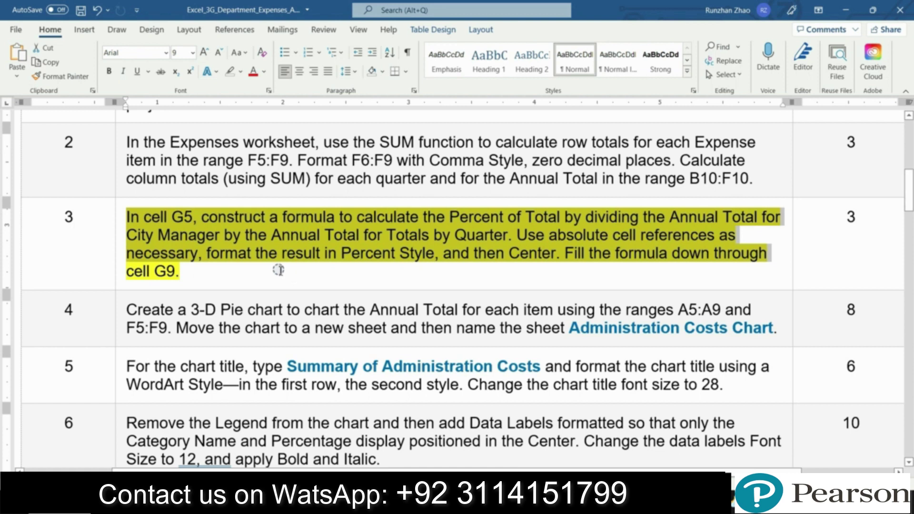
pyautogui.hotkey('alt', 'Tab')
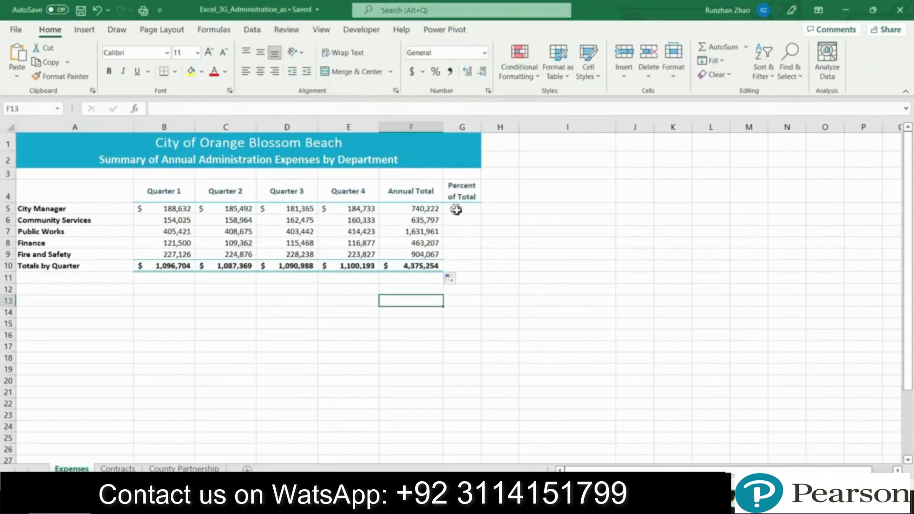
# Enter =F5/$F$10 in G5 for City Manager's share of the annual total
pyautogui.click(456, 209)
pyautogui.click(185, 109)
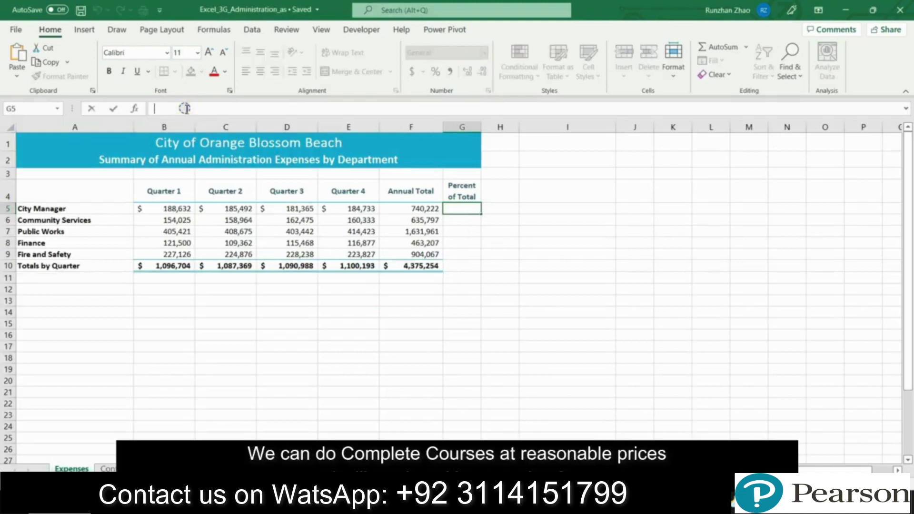
pyautogui.write('=')
pyautogui.click(406, 209)
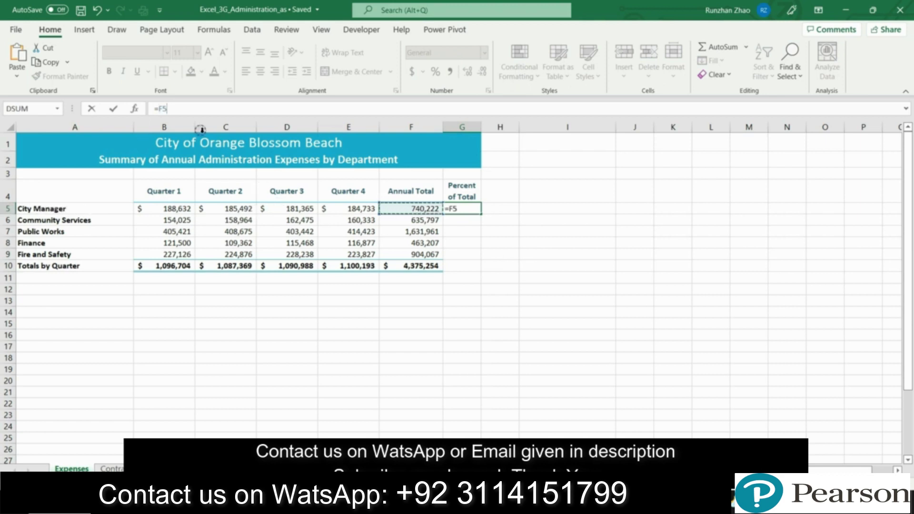
pyautogui.write('/')
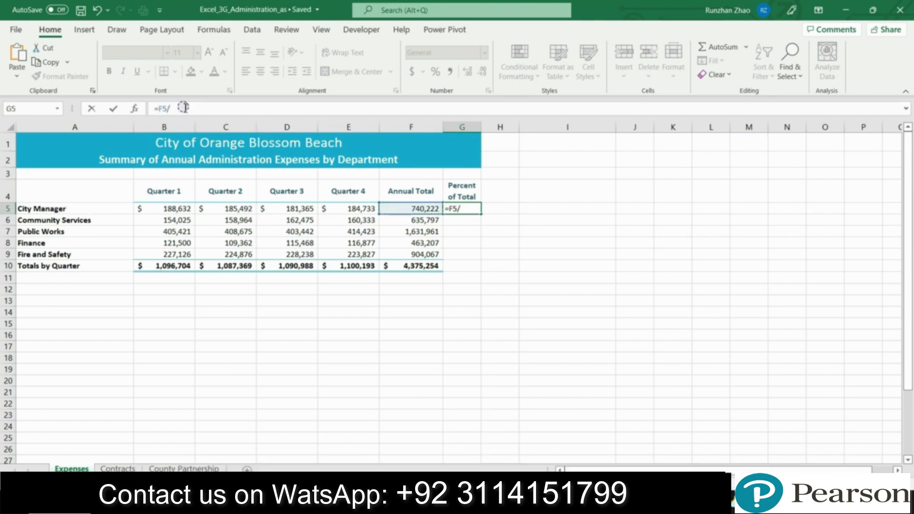
pyautogui.click(408, 265)
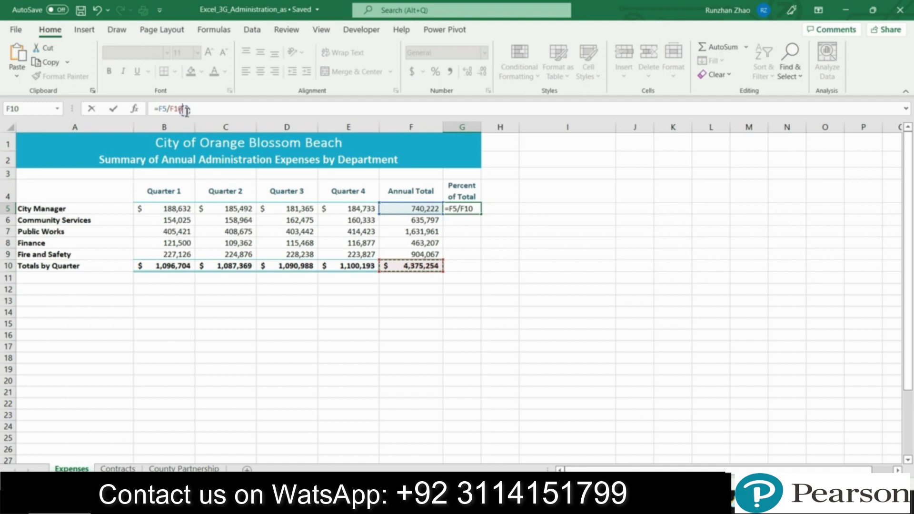
pyautogui.press('F4')
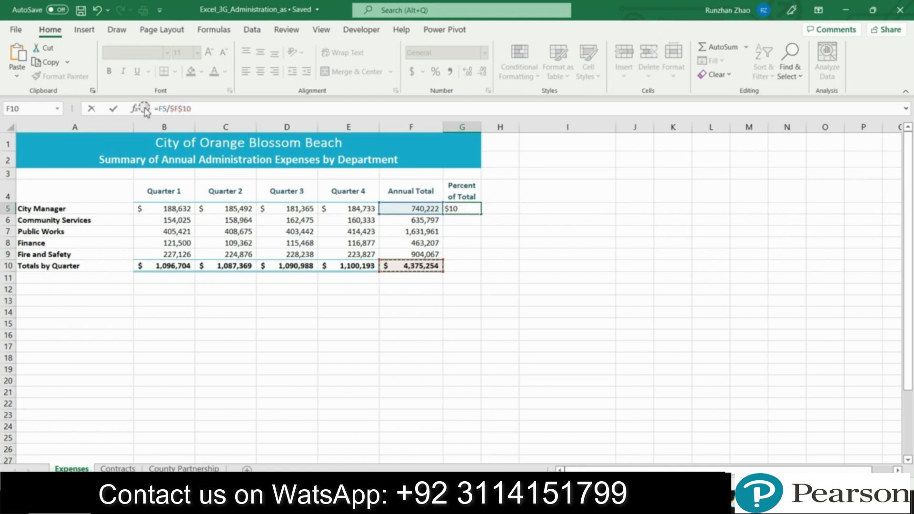
pyautogui.press('Return')
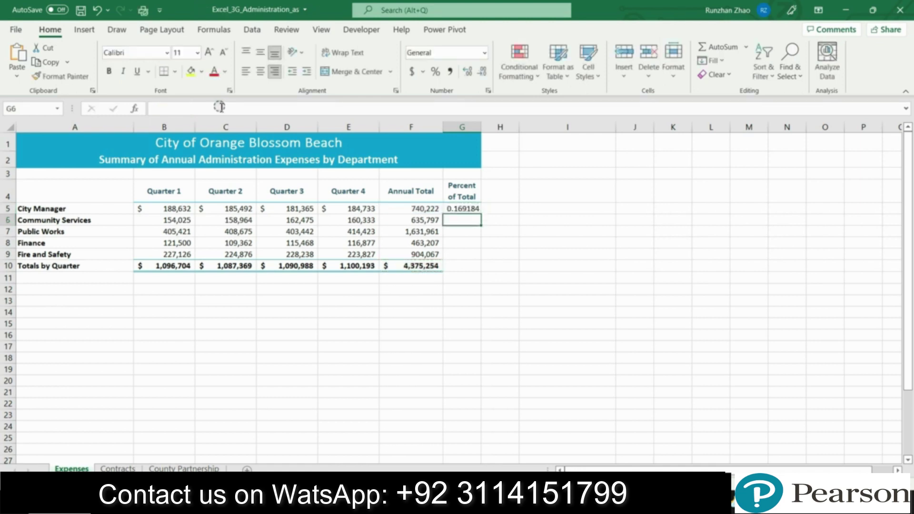
# Format G5 as a centred percentage, fill it down through G9, and save the workbook
pyautogui.click(469, 210)
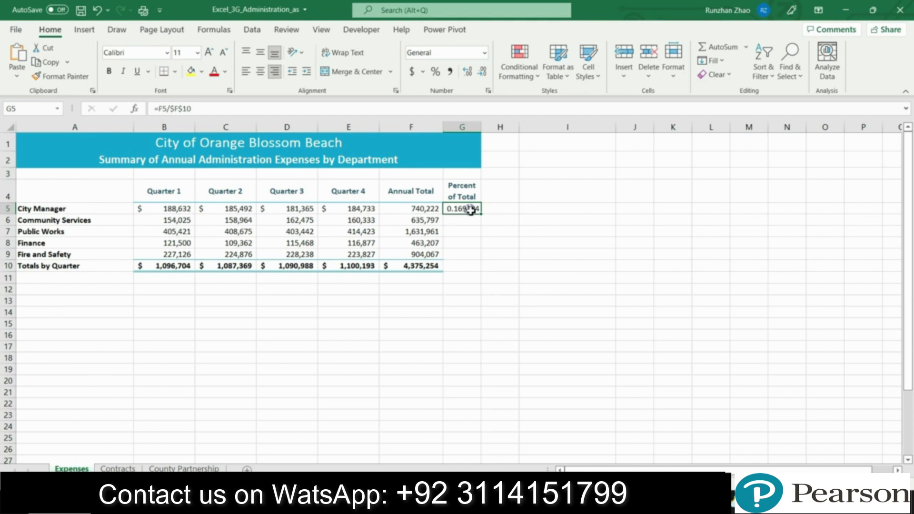
pyautogui.click(435, 71)
pyautogui.click(260, 72)
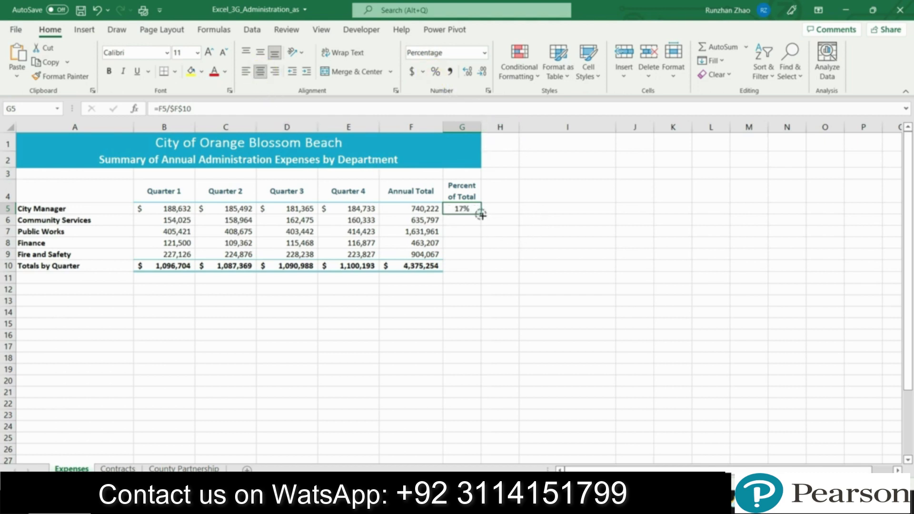
pyautogui.moveTo(481, 215); pyautogui.dragTo(478, 253)
pyautogui.click(569, 252)
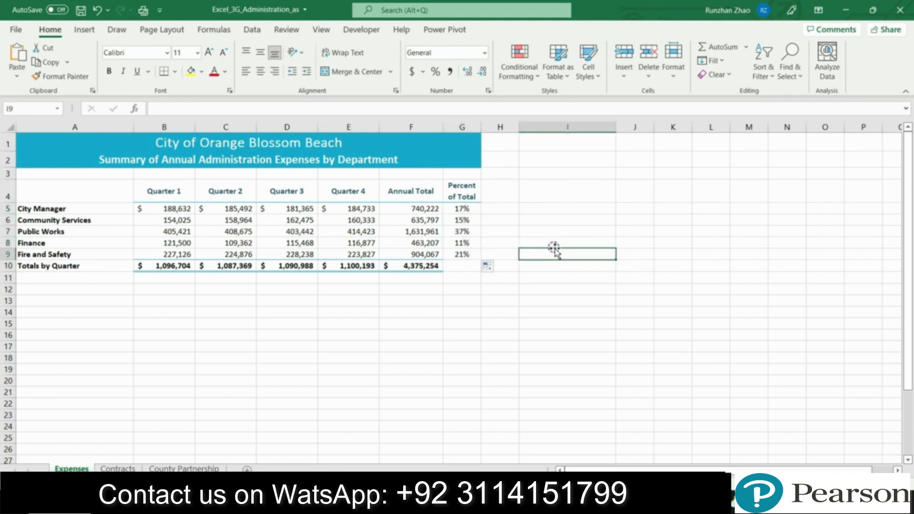
pyautogui.doubleClick(565, 312)
pyautogui.click(80, 10)
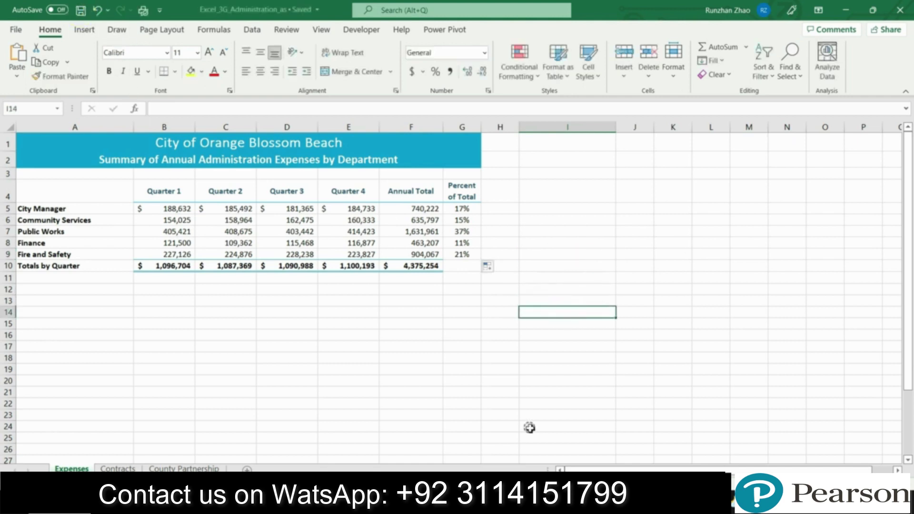
# In Word, highlight the row 4 pie chart instruction in yellow
pyautogui.hotkey('alt', 'Tab')
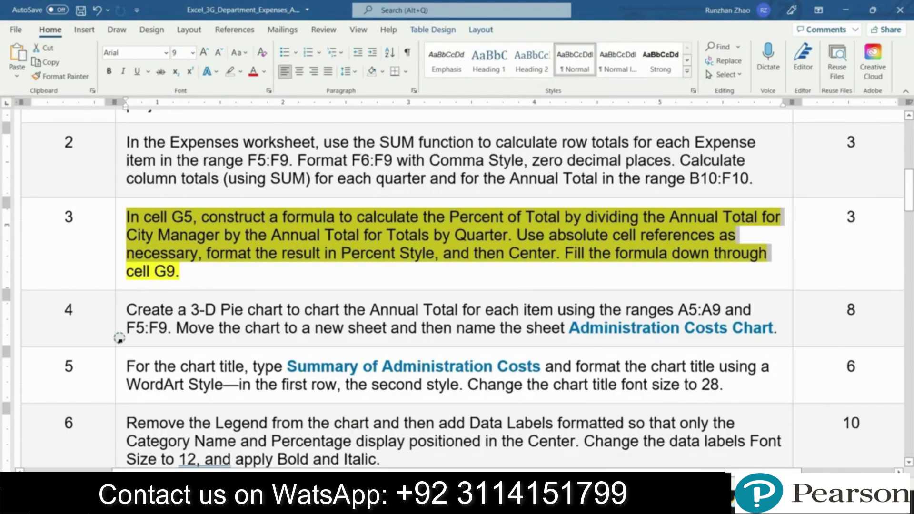
pyautogui.click(590, 253)
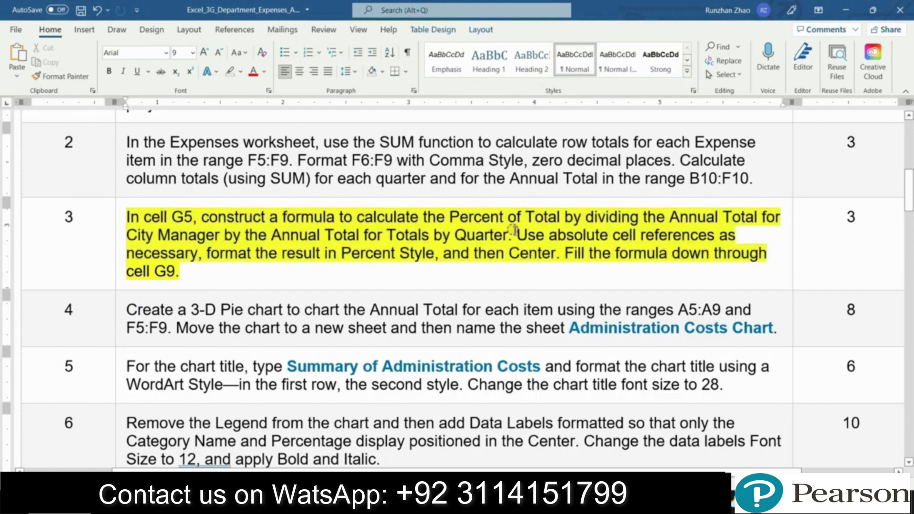
pyautogui.moveTo(515, 237)
pyautogui.mouseDown()
pyautogui.moveTo(200, 251)
pyautogui.moveTo(435, 253)
pyautogui.moveTo(177, 271)
pyautogui.mouseUp()
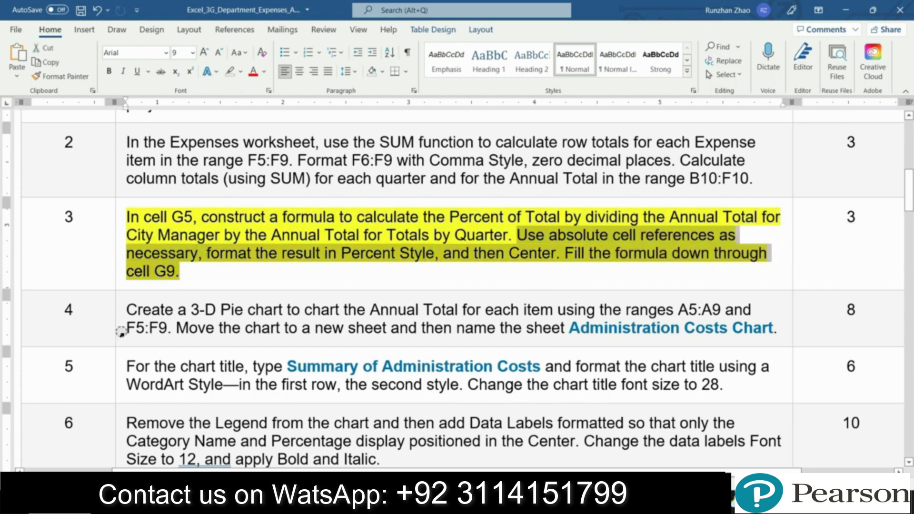
pyautogui.click(122, 328)
pyautogui.click(181, 312)
pyautogui.click(172, 322)
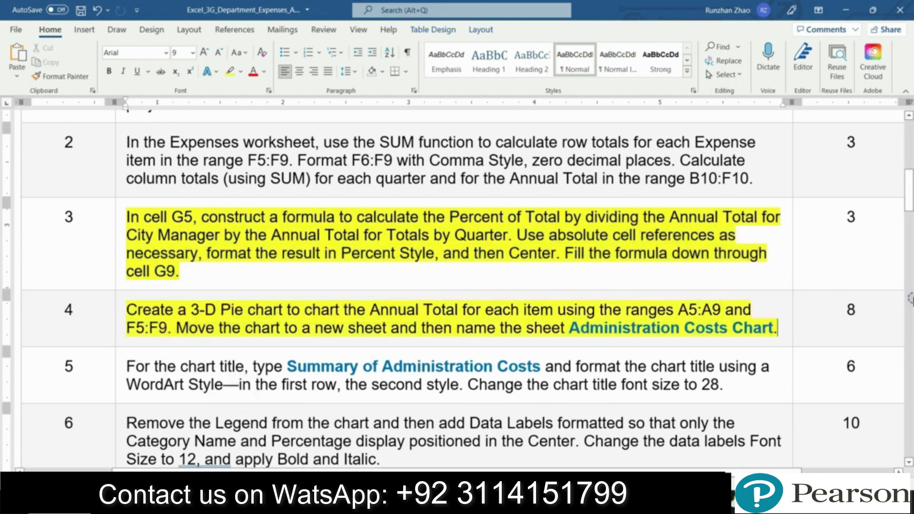
# Remove the yellow highlight from row 3, select the start of row 4, then return to Excel
pyautogui.scroll(-3, 186, 198)
pyautogui.click(124, 206)
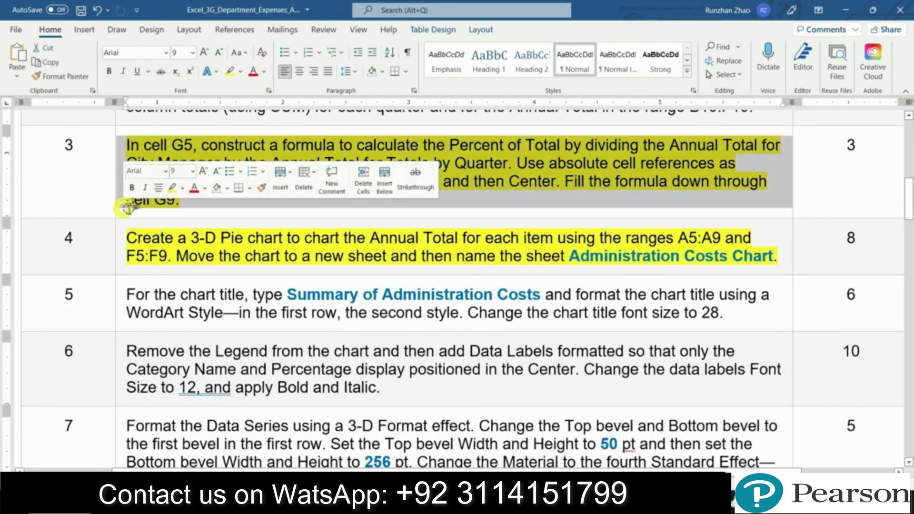
pyautogui.click(183, 207)
pyautogui.click(190, 261)
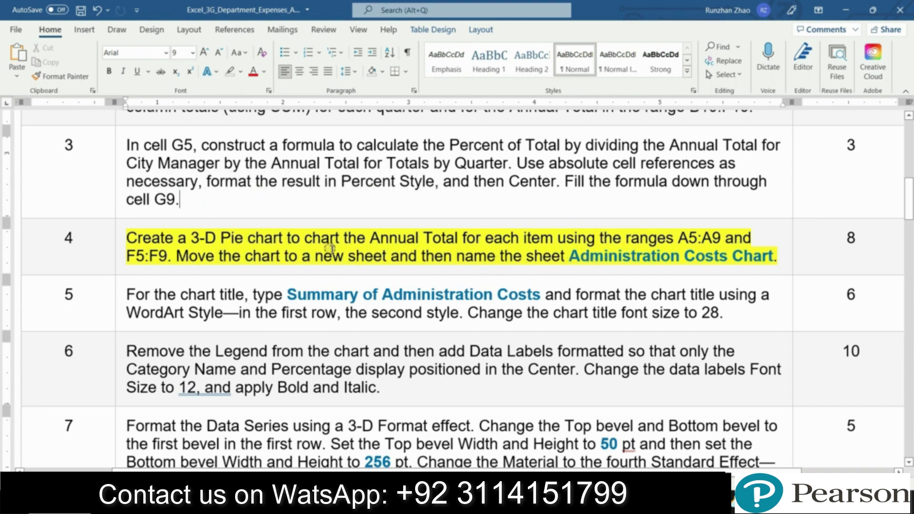
pyautogui.moveTo(161, 238)
pyautogui.mouseDown()
pyautogui.moveTo(724, 238)
pyautogui.moveTo(200, 240)
pyautogui.moveTo(180, 251)
pyautogui.moveTo(427, 256)
pyautogui.moveTo(798, 247)
pyautogui.moveTo(776, 256)
pyautogui.mouseUp()
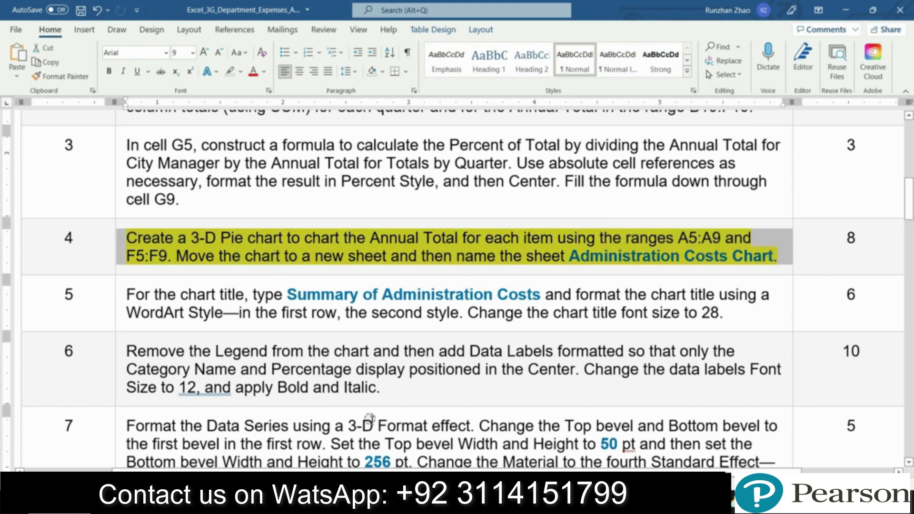
pyautogui.hotkey('alt', 'Tab')
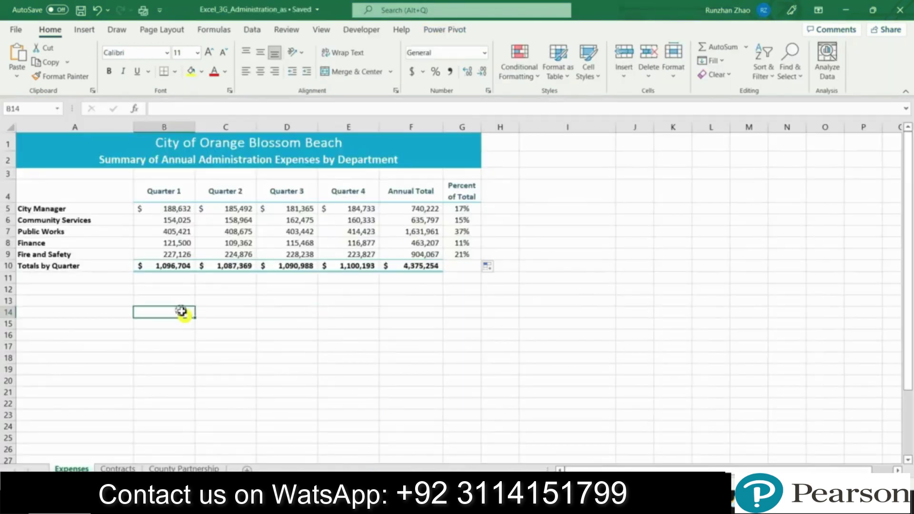
# Insert a 3-D pie chart of department names A5:A9 and annual totals F5:F9, then bring up Move Chart
pyautogui.click(62, 207)
pyautogui.moveTo(78, 211); pyautogui.dragTo(126, 249)
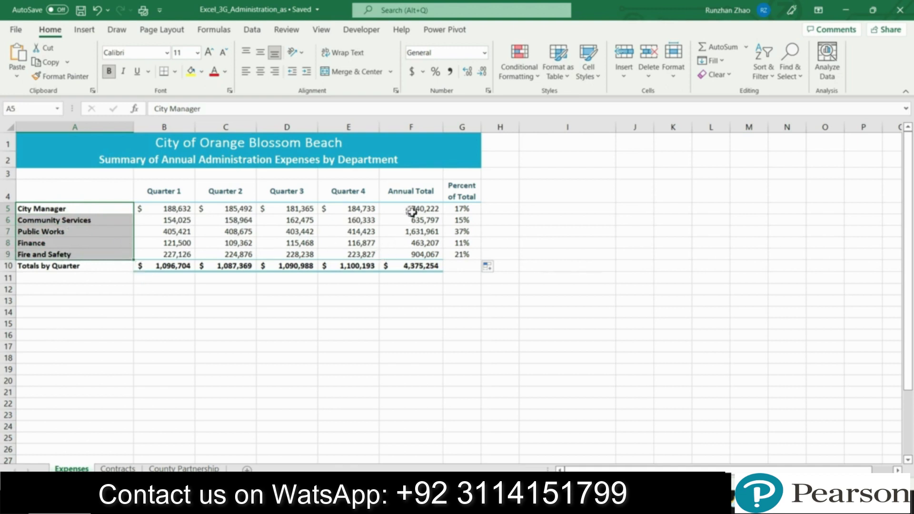
pyautogui.moveTo(405, 207); pyautogui.dragTo(399, 243)
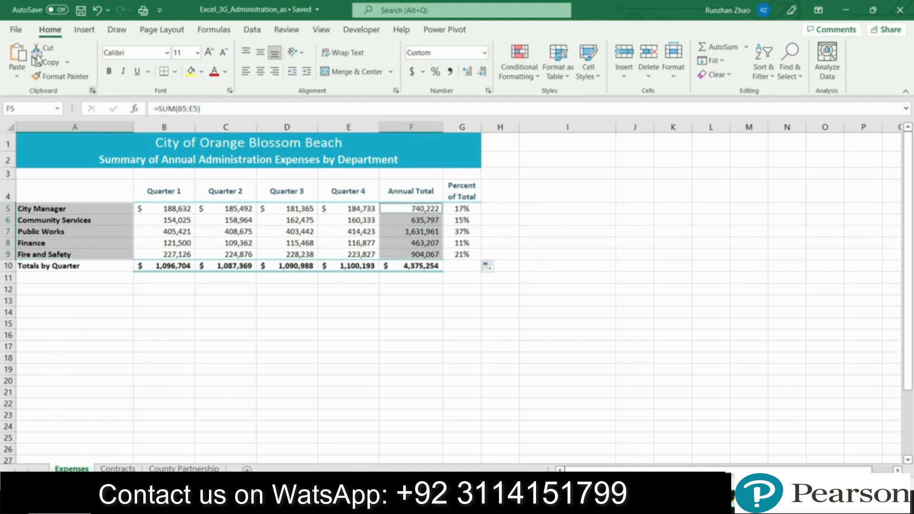
pyautogui.click(84, 30)
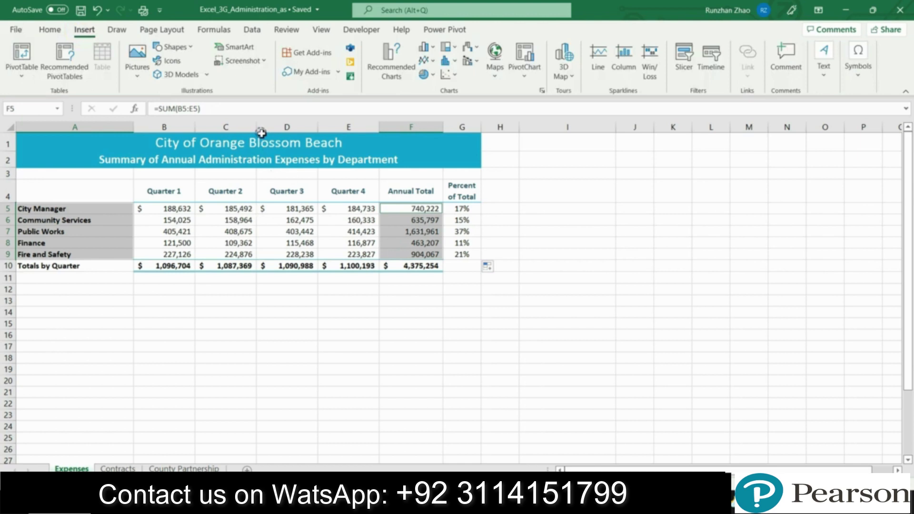
pyautogui.click(425, 75)
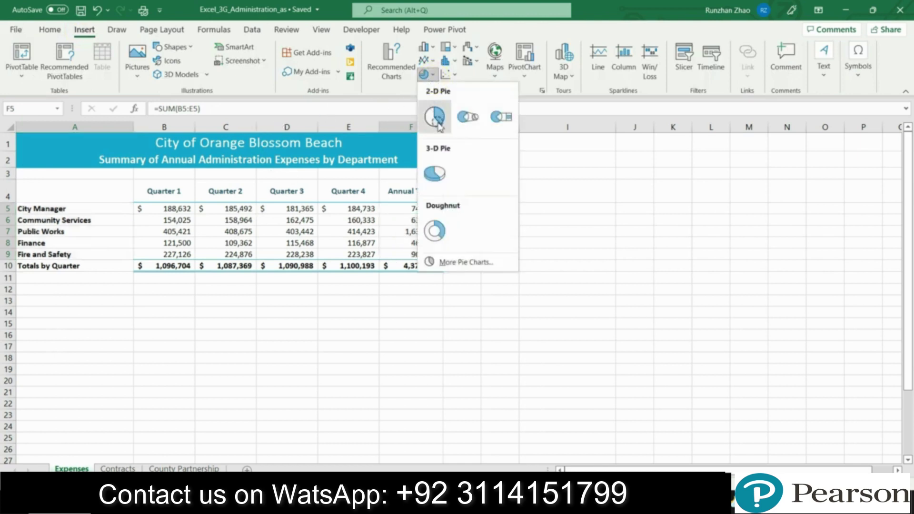
pyautogui.click(435, 174)
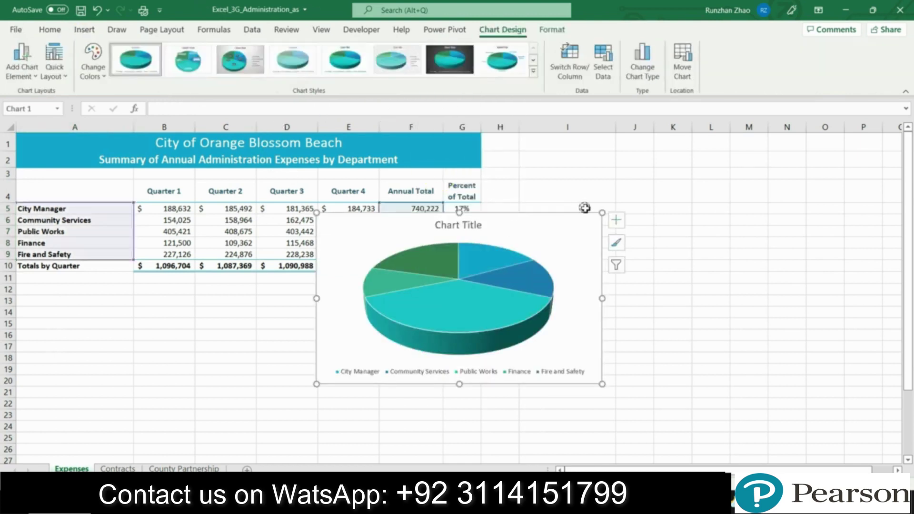
pyautogui.click(682, 58)
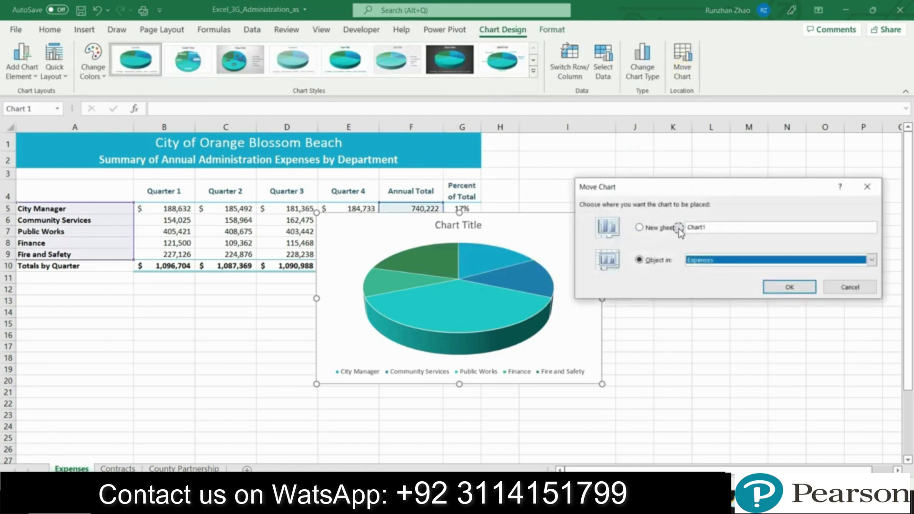
# Move the chart to a new sheet named 'Administration Costs Chart', copying the name from Word
pyautogui.click(658, 228)
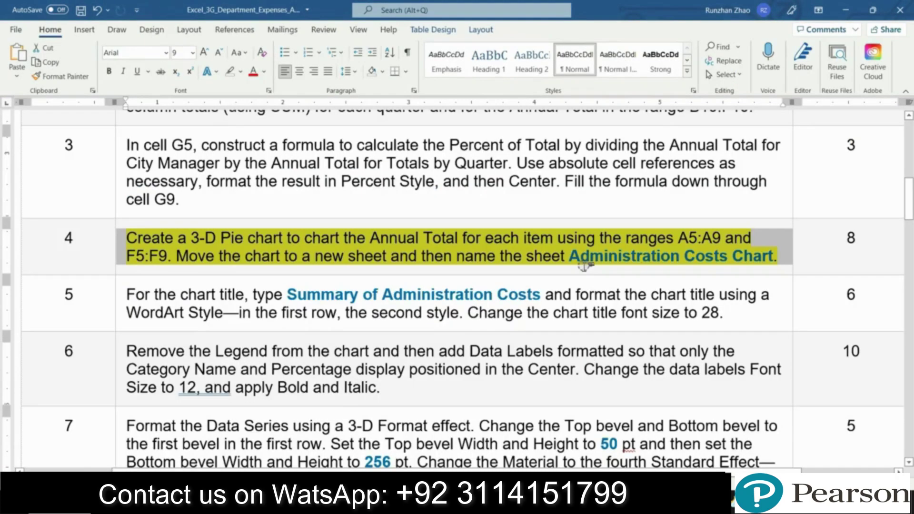
pyautogui.moveTo(569, 256); pyautogui.dragTo(729, 255)
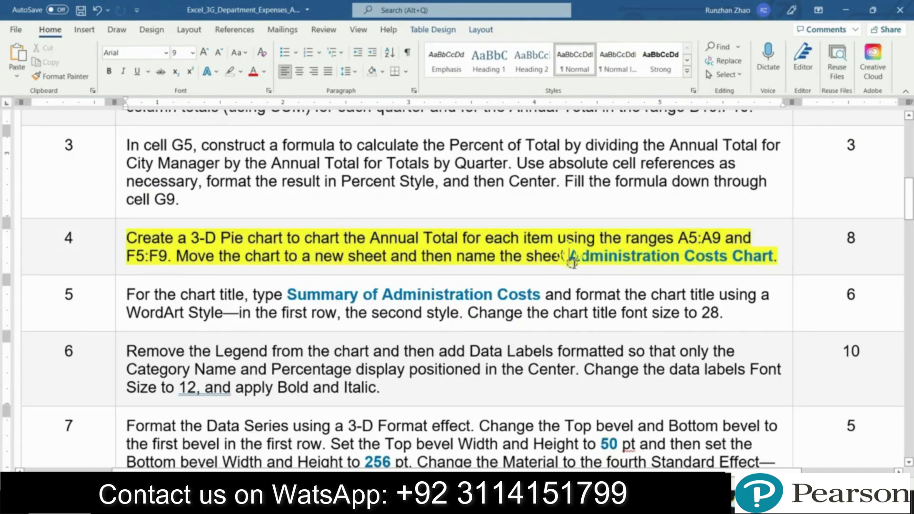
pyautogui.rightClick(729, 256)
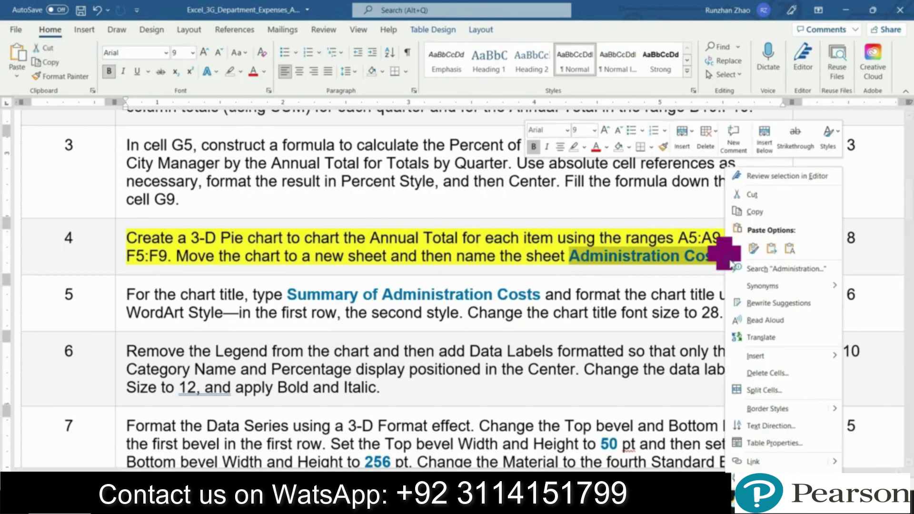
pyautogui.click(757, 212)
pyautogui.hotkey('alt', 'Tab')
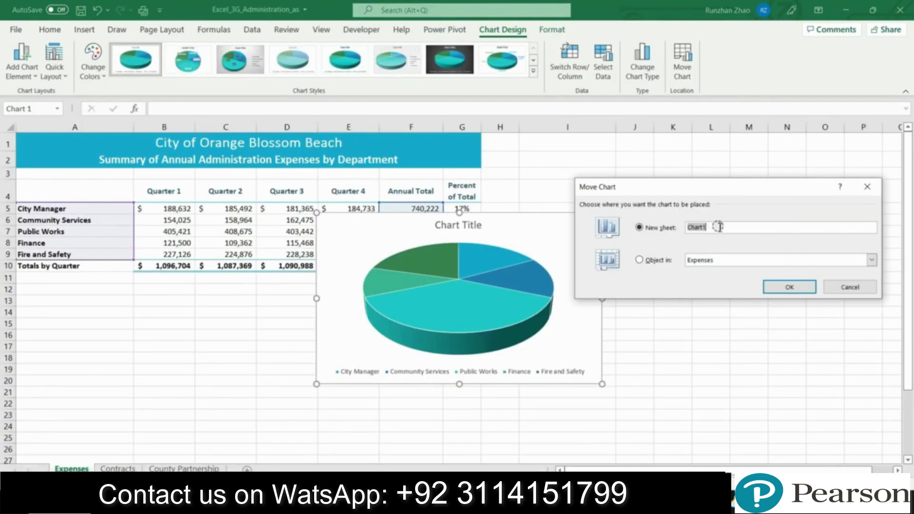
pyautogui.hotkey('ctrl', 'v')
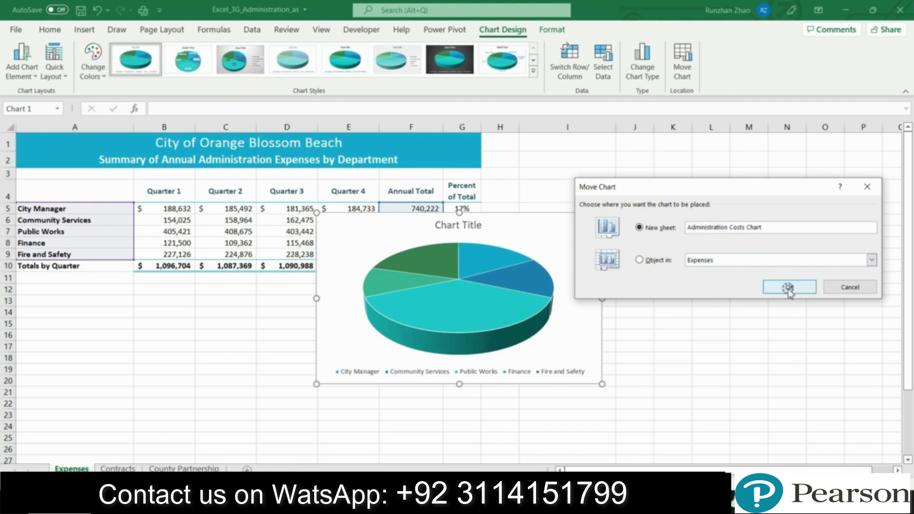
pyautogui.click(788, 287)
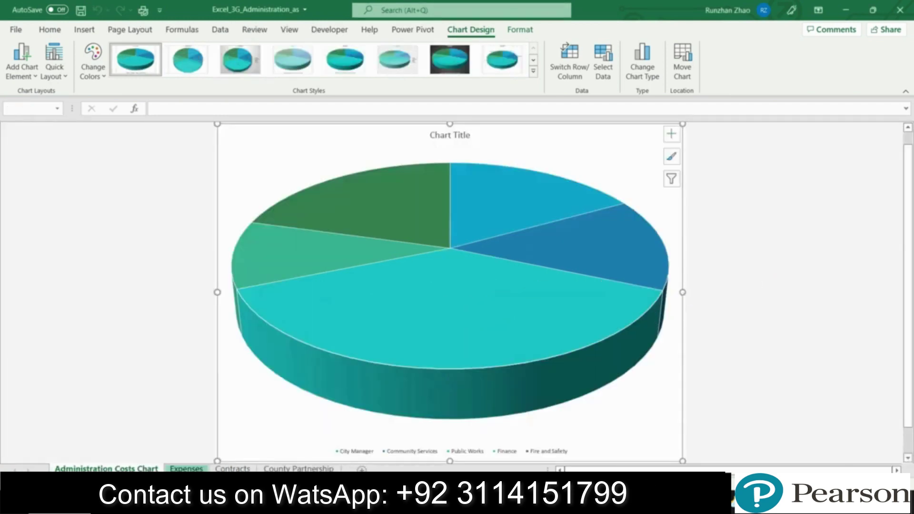
pyautogui.hotkey('alt', 'Tab')
# In Word, highlight step 5 in yellow and remove the highlight from step 4
pyautogui.click(119, 310)
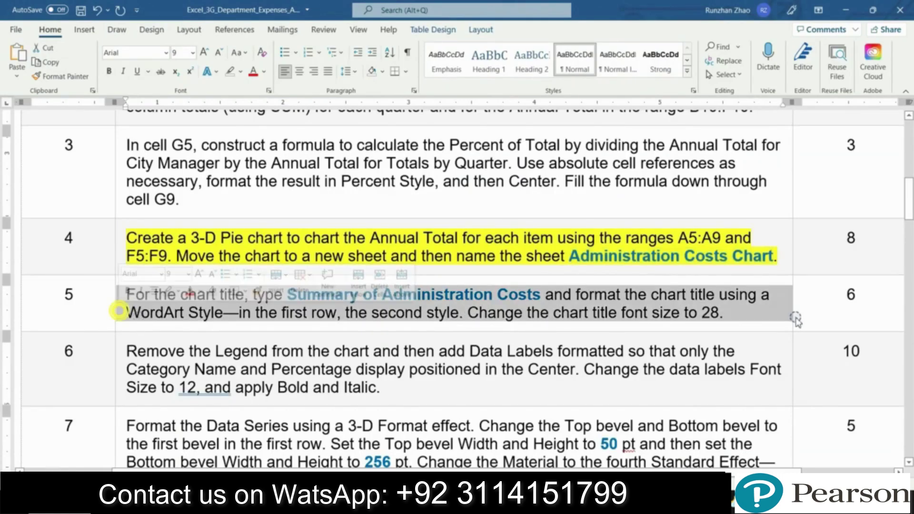
pyautogui.scroll(-2, 166, 214)
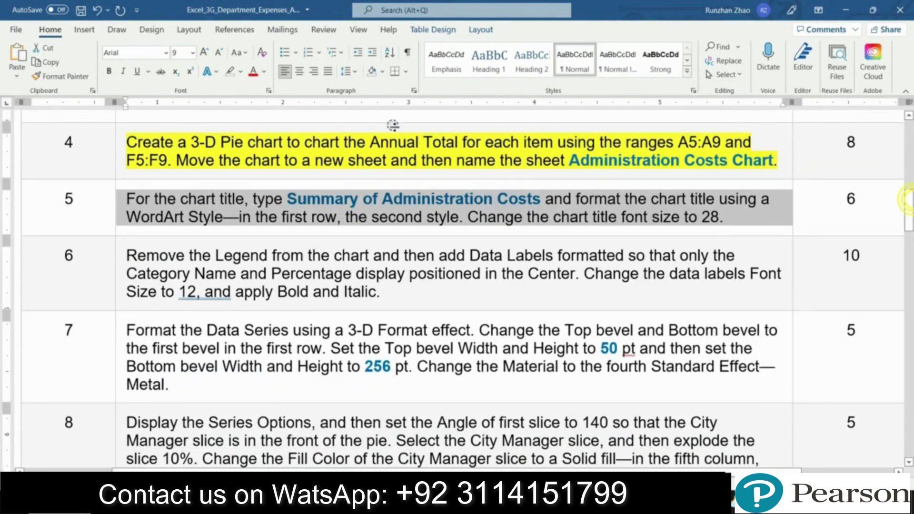
pyautogui.click(241, 71)
pyautogui.click(234, 86)
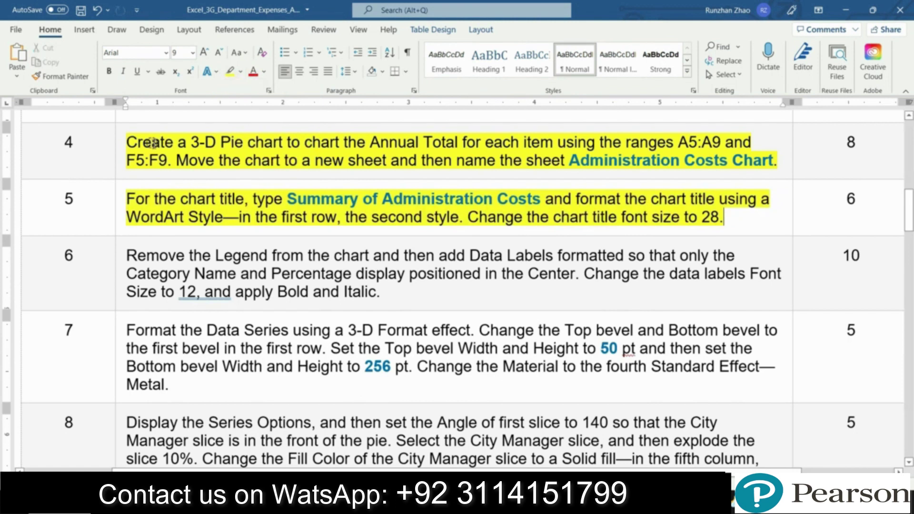
pyautogui.click(120, 162)
pyautogui.click(185, 145)
pyautogui.click(199, 212)
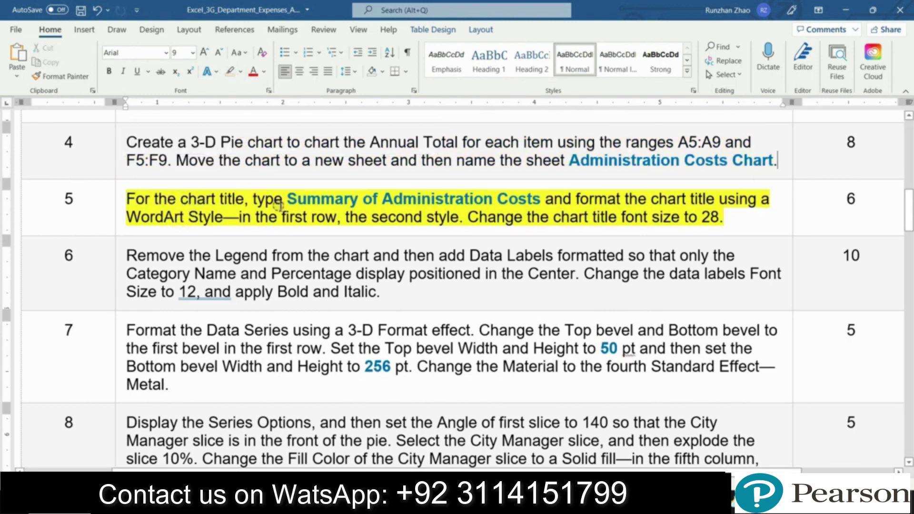
# Copy the title 'Summary of Administration Costs' and select the Excel chart title for editing
pyautogui.click(125, 196)
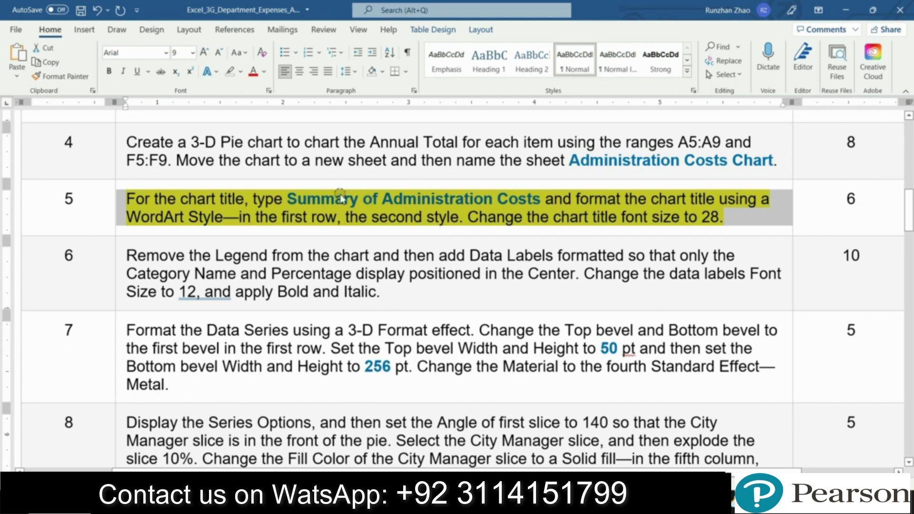
pyautogui.click(291, 199)
pyautogui.moveTo(288, 199); pyautogui.dragTo(543, 200)
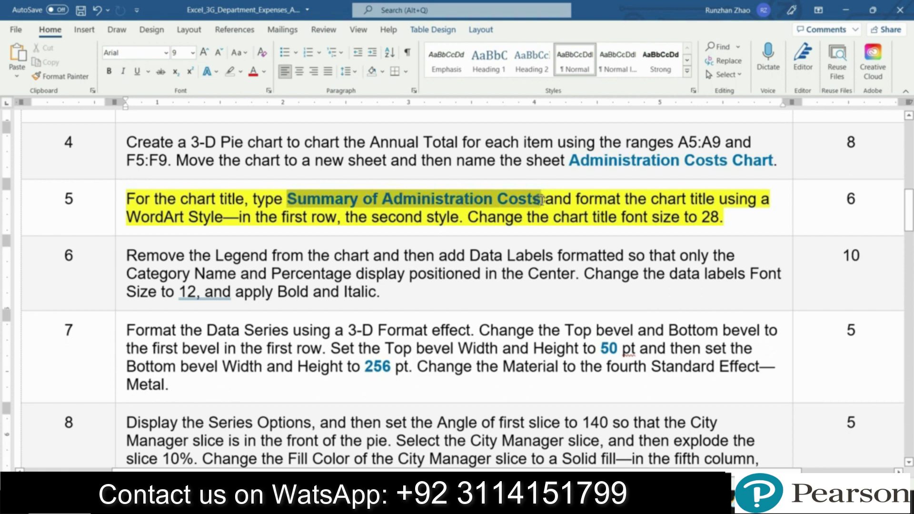
pyautogui.rightClick(474, 198)
pyautogui.click(478, 210)
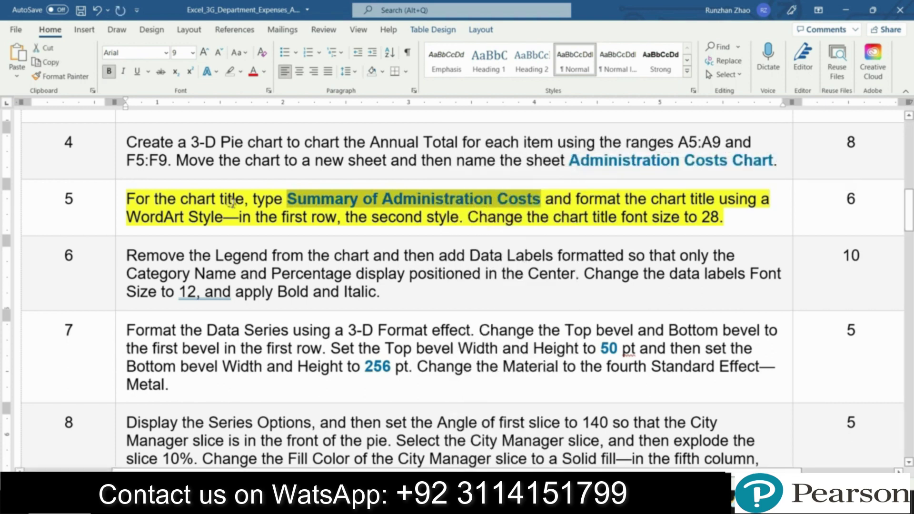
pyautogui.hotkey('alt', 'Tab')
pyautogui.click(459, 135)
pyautogui.click(311, 106)
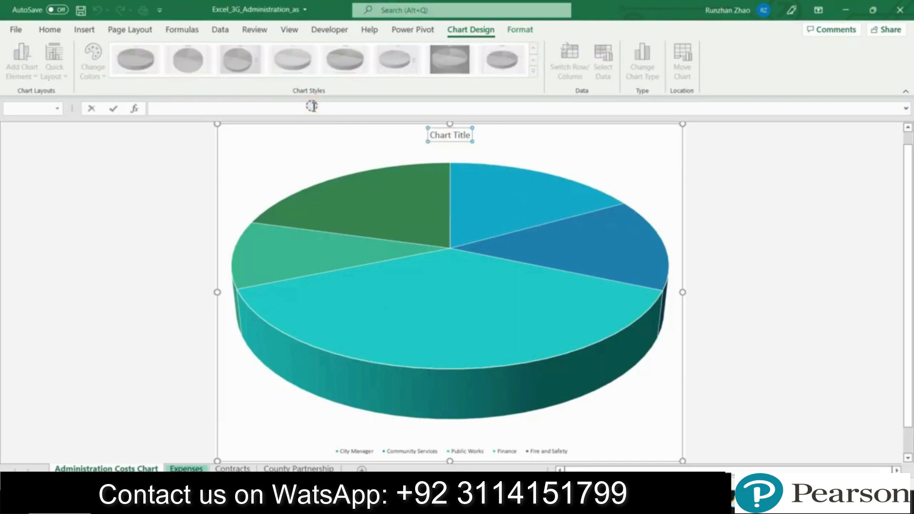
# Title the chart 'Summary of Administration Costs' with the turquoise shadowed WordArt style
pyautogui.hotkey('ctrl', 'v')
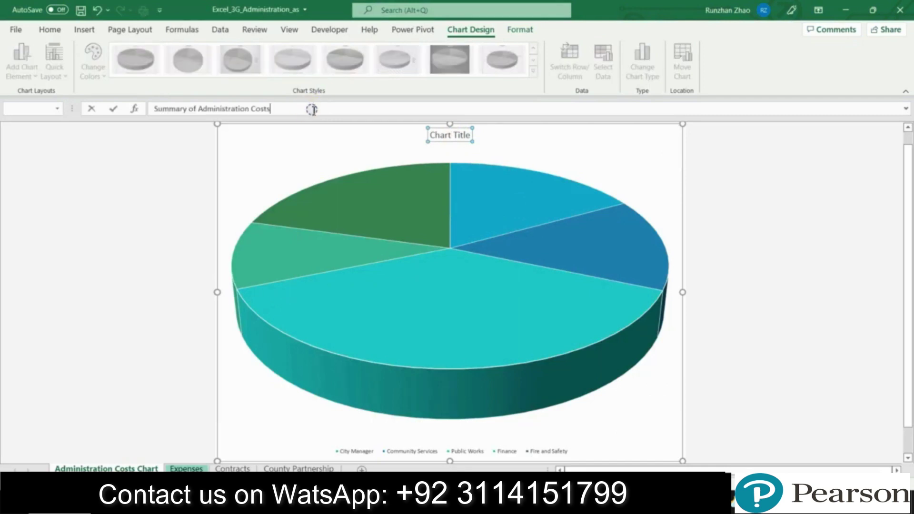
pyautogui.press('Return')
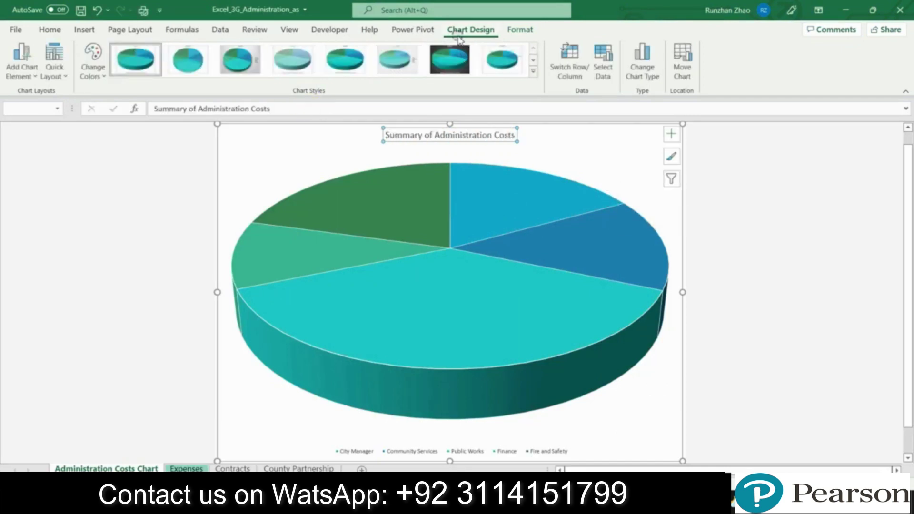
pyautogui.click(520, 29)
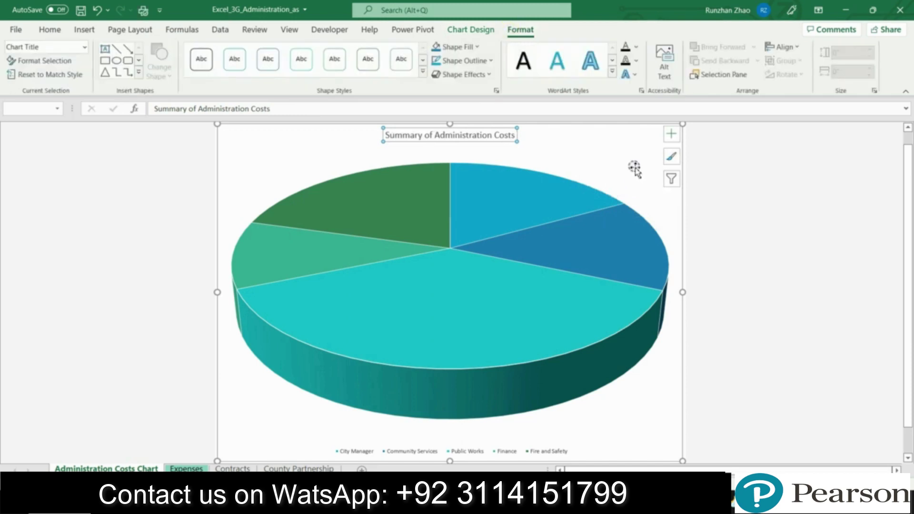
pyautogui.click(613, 74)
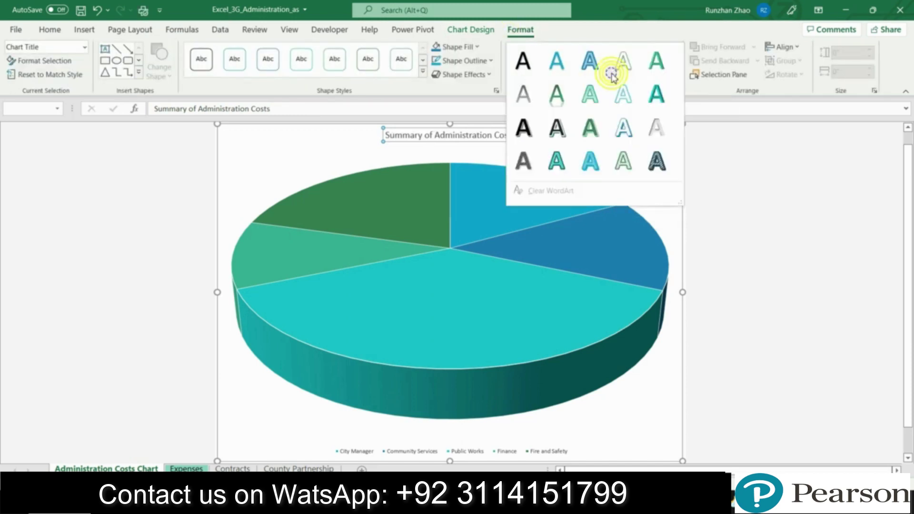
pyautogui.click(557, 61)
pyautogui.hotkey('alt', 'Tab')
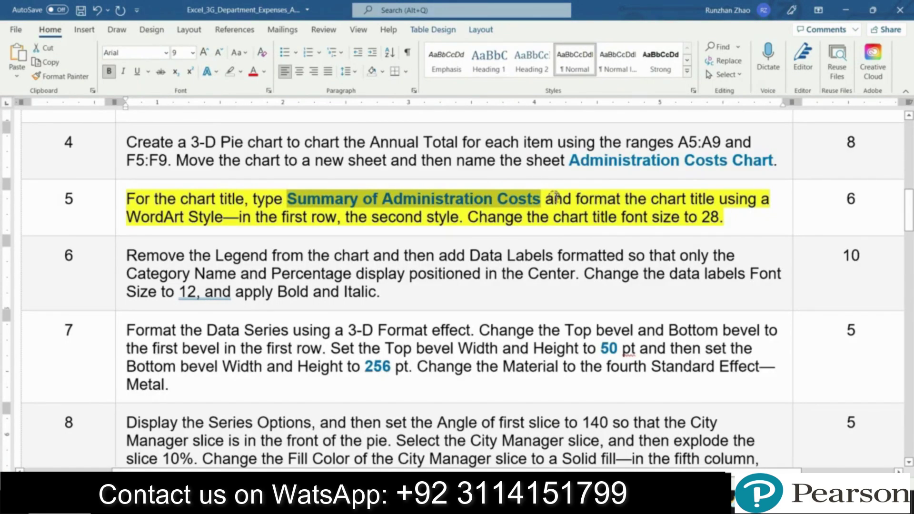
# Read step 5's WordArt and 28-point font size sentences in Word, then return to Excel
pyautogui.moveTo(547, 198)
pyautogui.mouseDown()
pyautogui.moveTo(297, 214)
pyautogui.moveTo(469, 217)
pyautogui.mouseUp()
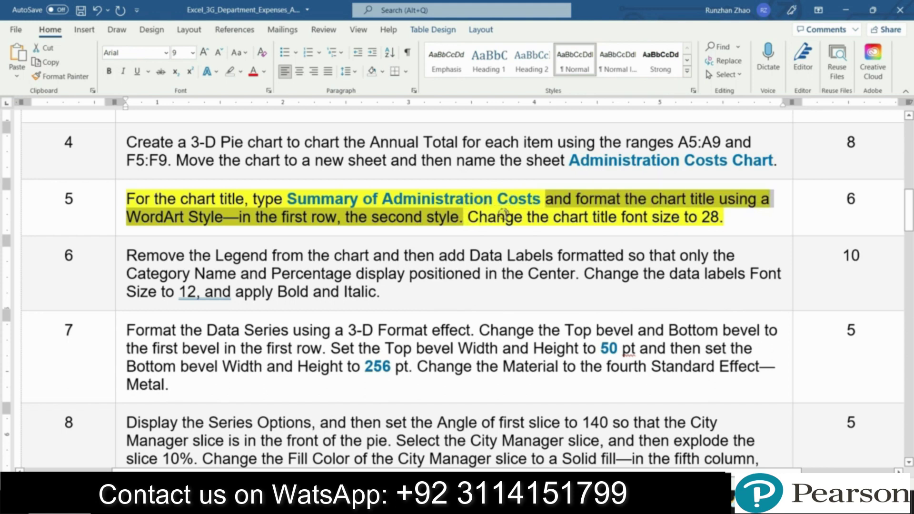
pyautogui.moveTo(469, 217); pyautogui.dragTo(723, 218)
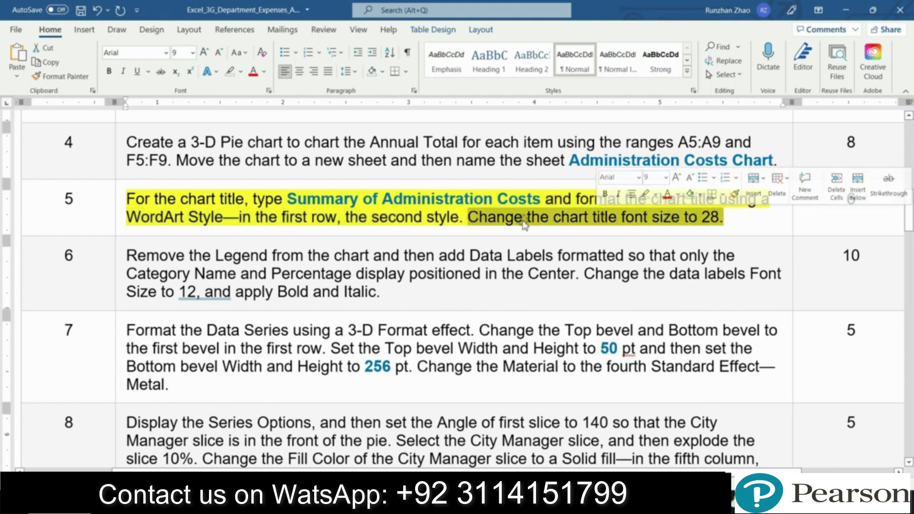
pyautogui.hotkey('alt', 'Tab')
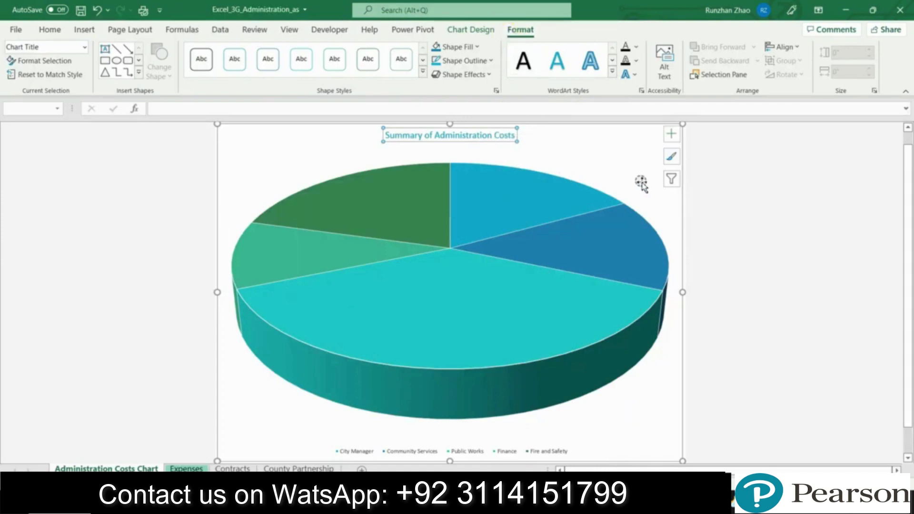
# Set the chart title font size to 28 and save the workbook
pyautogui.click(50, 30)
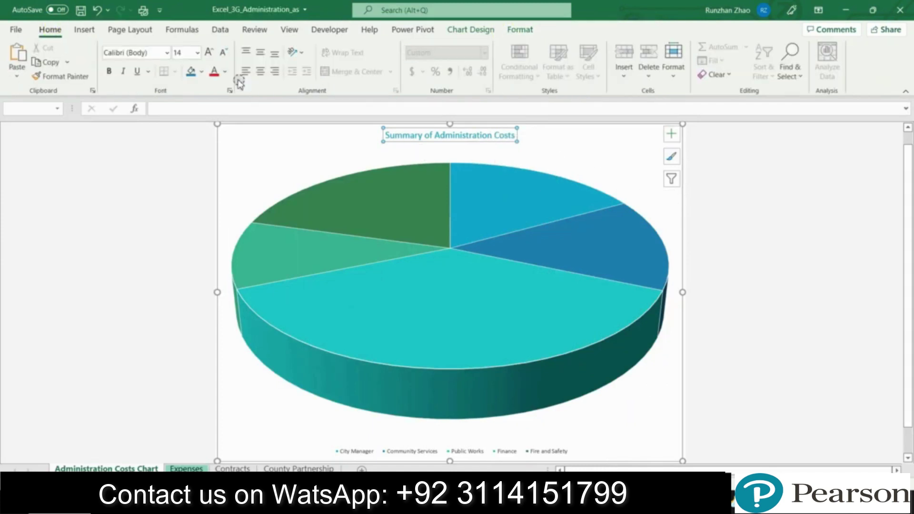
pyautogui.click(197, 53)
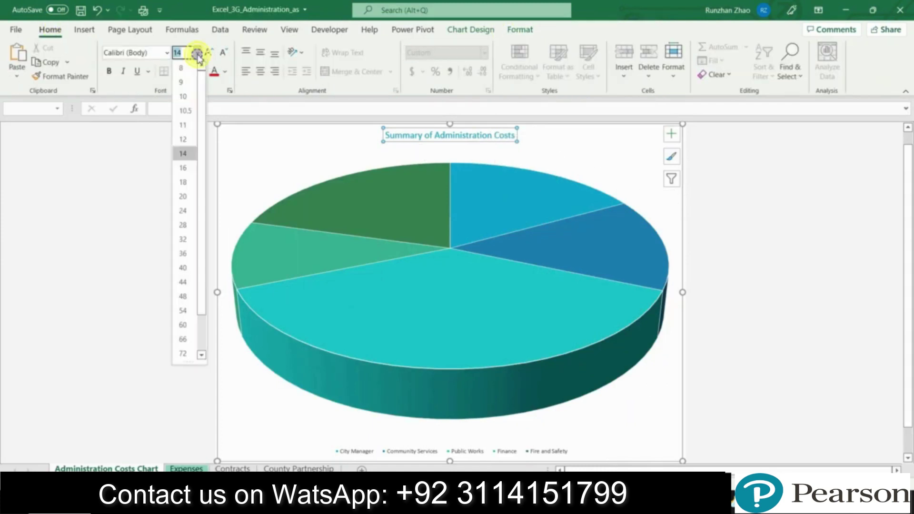
pyautogui.click(184, 225)
pyautogui.click(782, 231)
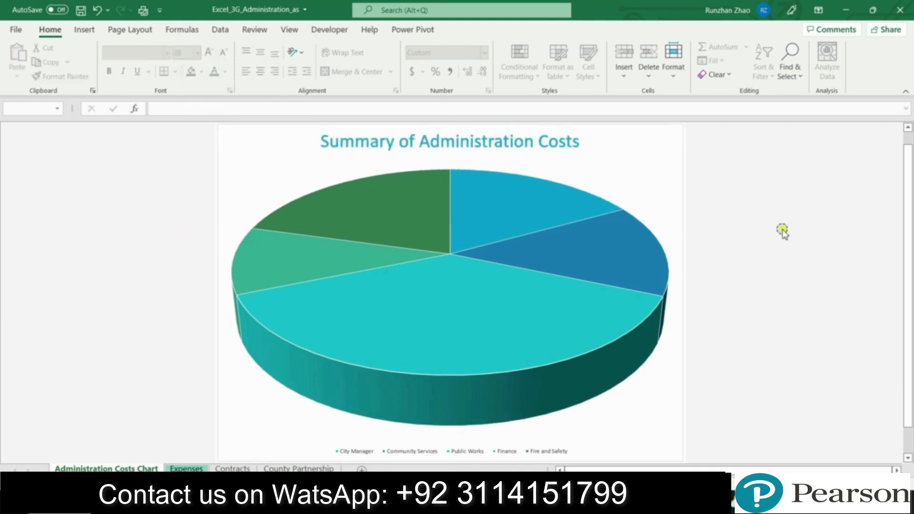
pyautogui.click(80, 10)
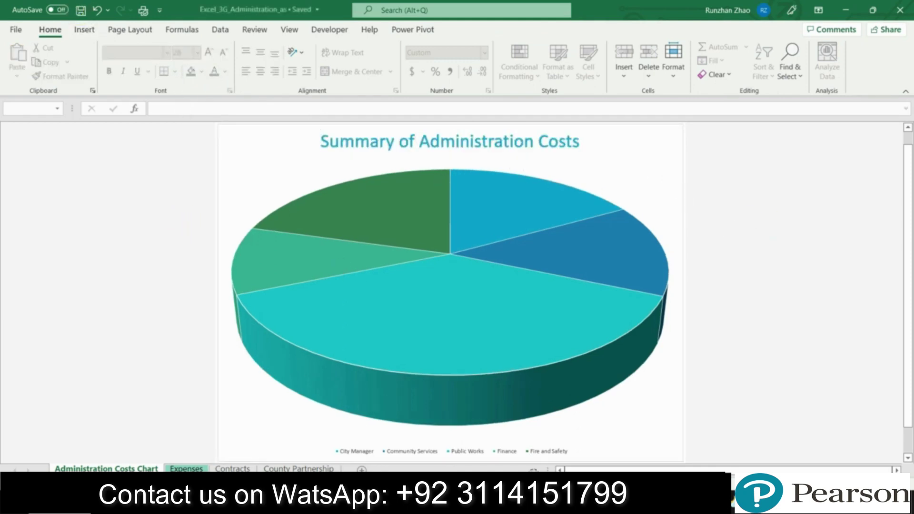
pyautogui.hotkey('alt', 'Tab')
pyautogui.click(121, 281)
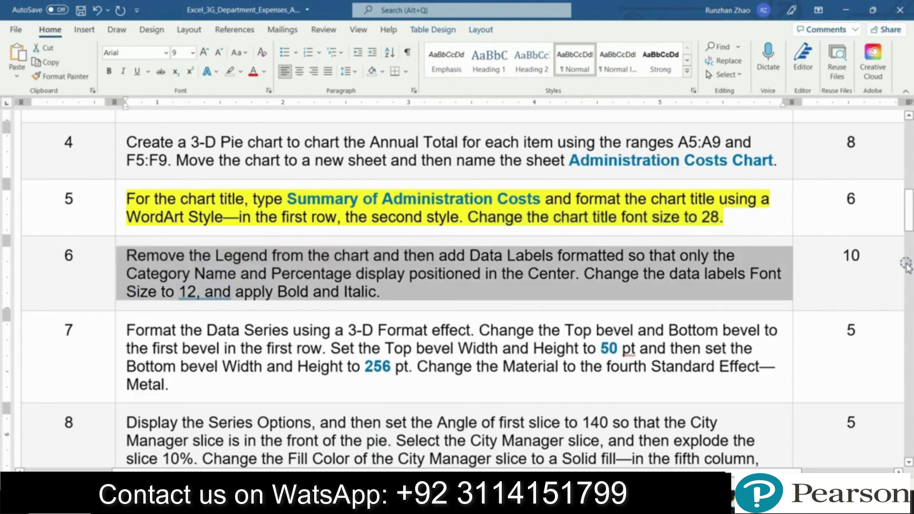
# Open the saved 100.png screenshot of the 100% Excel 3G score card in Photos
pyautogui.moveTo(909, 213); pyautogui.dragTo(836, 214)
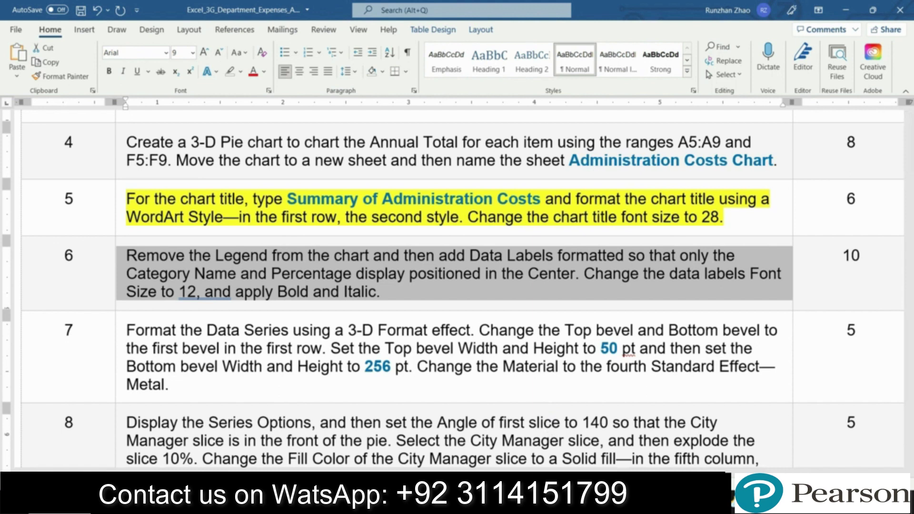
pyautogui.hotkey('alt', 'Tab')
pyautogui.click(144, 78)
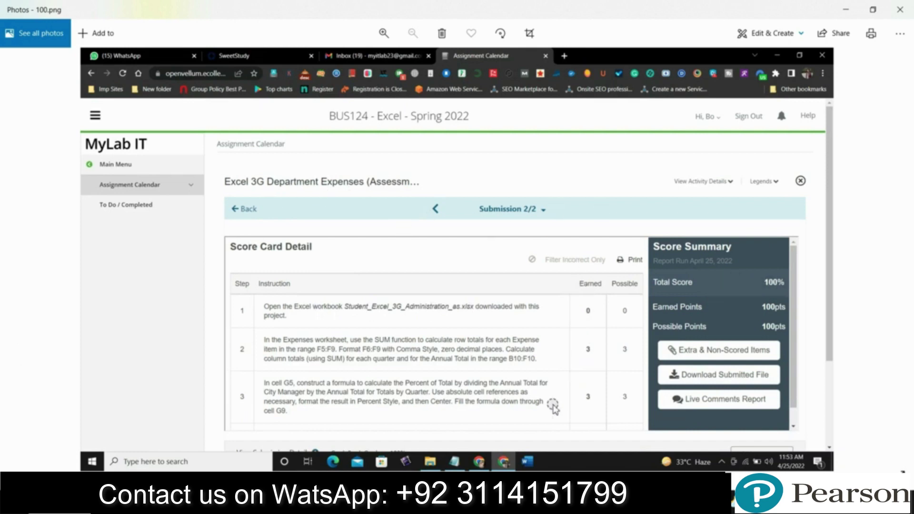
# Close the screenshot and view submissions for the Excel 3G Department Expenses assessment
pyautogui.hotkey('alt', 'F4')
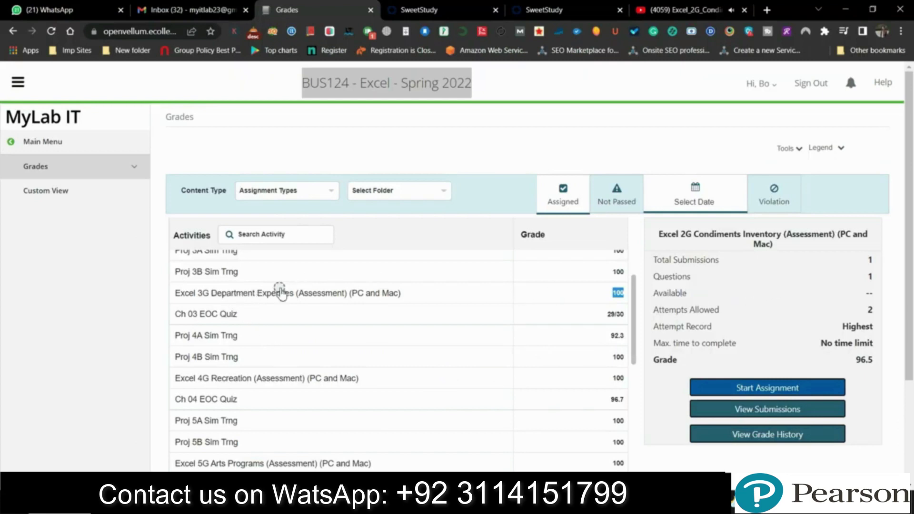
pyautogui.click(320, 294)
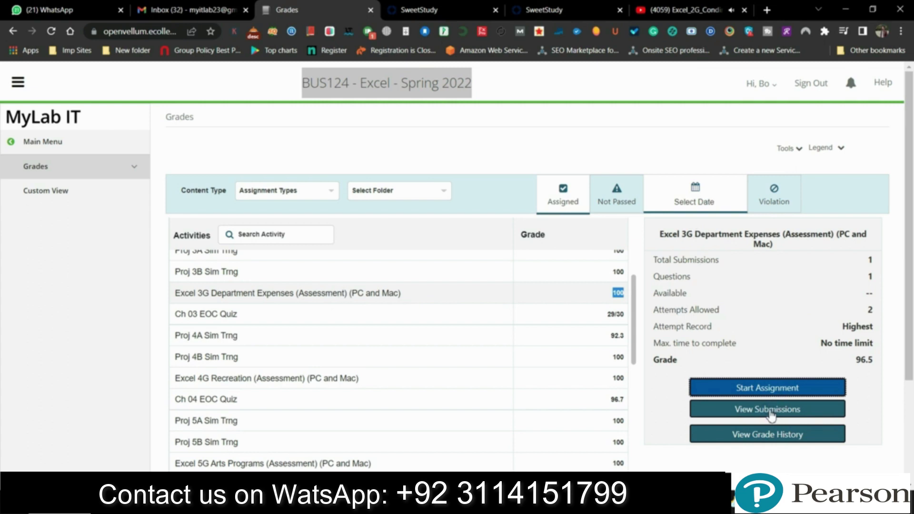
pyautogui.click(769, 410)
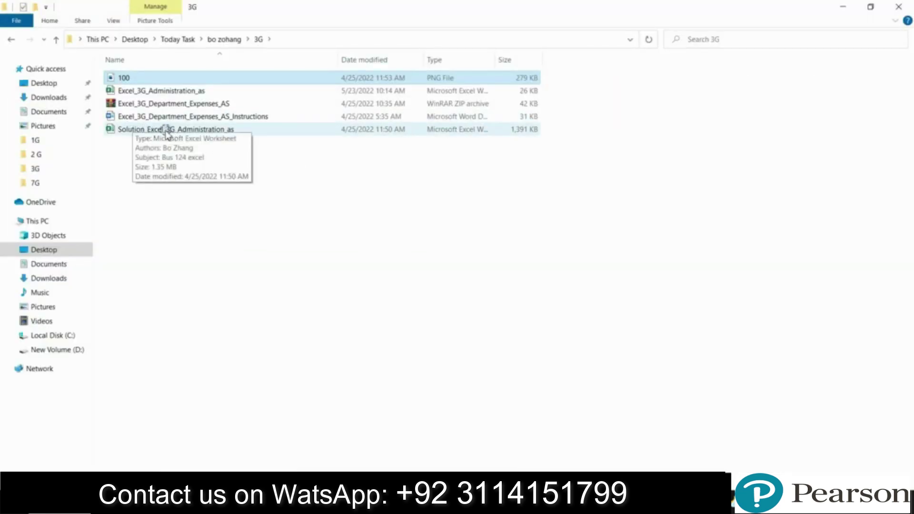
# Open the Solution_Excel_3G_Administration_as workbook, then open the detail of submission 2/2
pyautogui.doubleClick(164, 129)
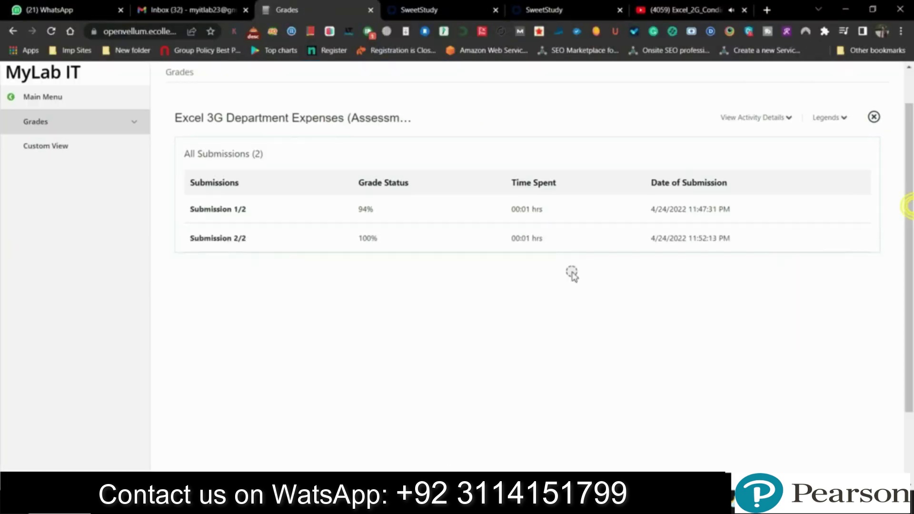
pyautogui.click(374, 239)
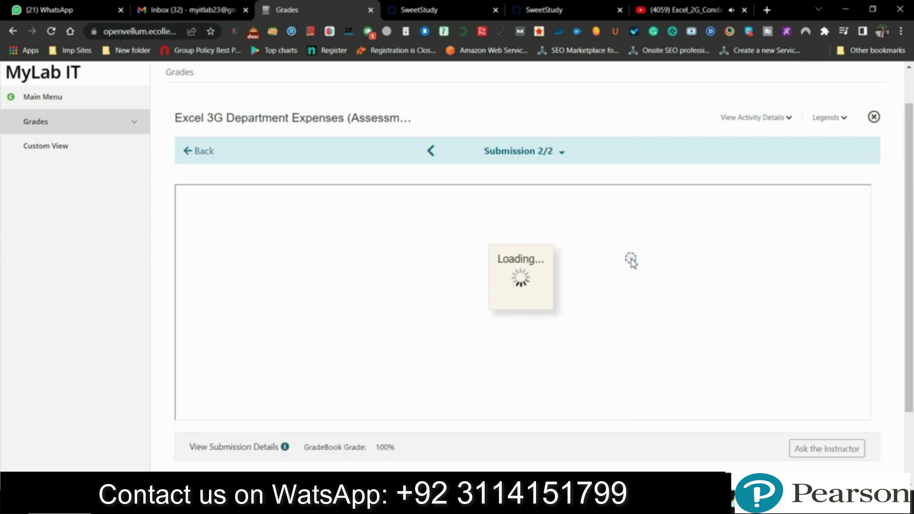
# Scroll through submission 2/2's Score Card Detail steps and back up to the assessment title
pyautogui.click(824, 241)
pyautogui.moveTo(325, 270)
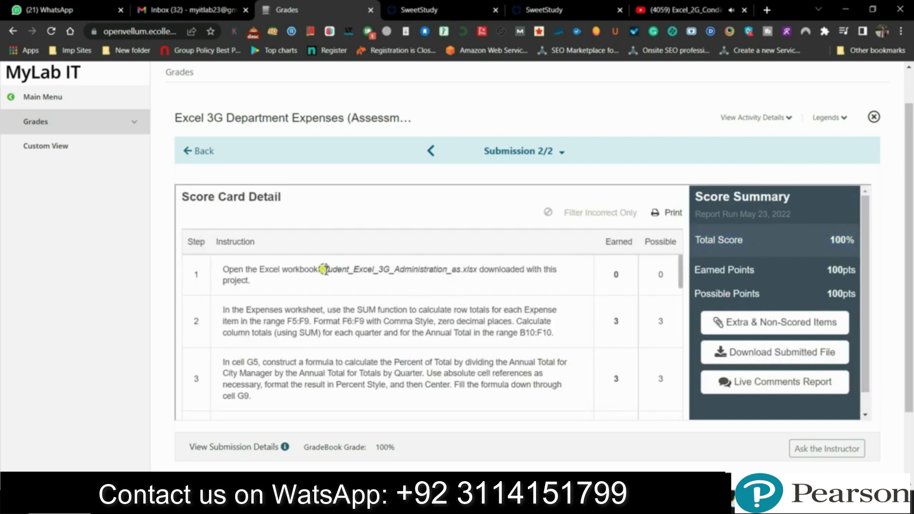
pyautogui.moveTo(323, 269); pyautogui.dragTo(447, 265)
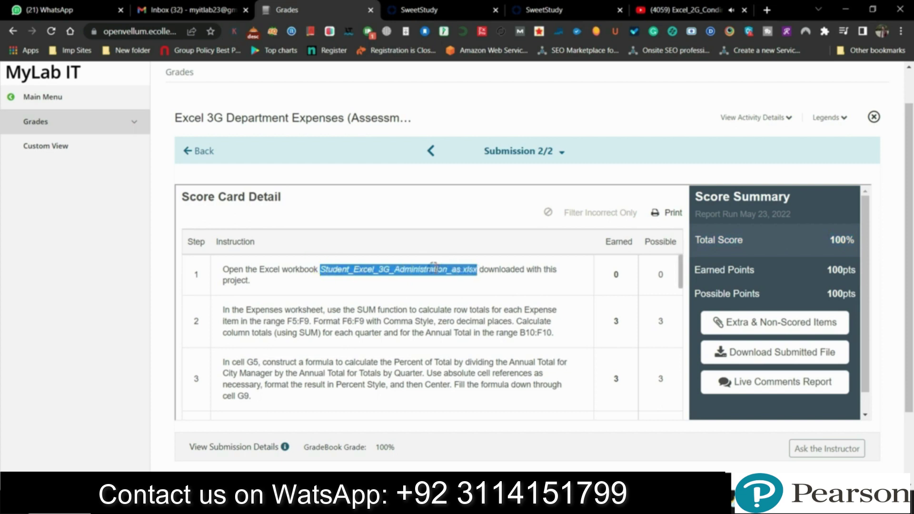
pyautogui.click(681, 274)
pyautogui.moveTo(682, 274); pyautogui.dragTo(684, 426)
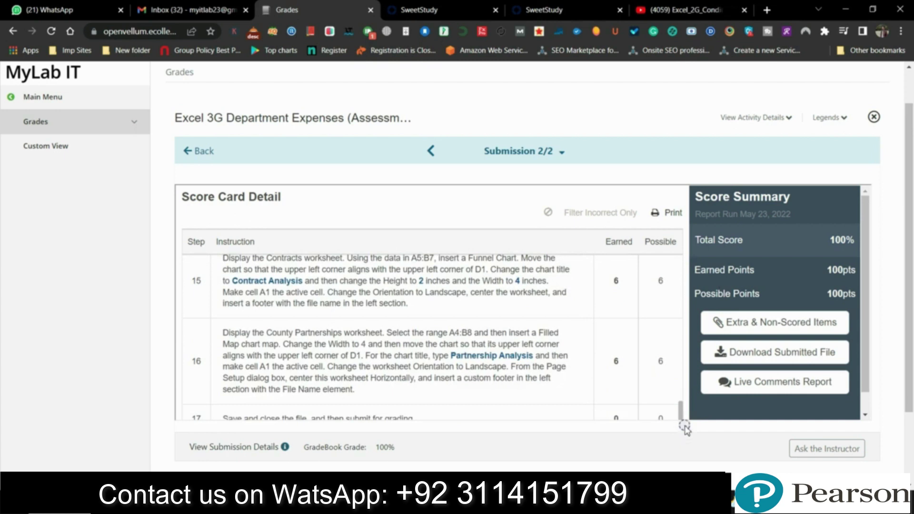
pyautogui.scroll(-1, 866, 363)
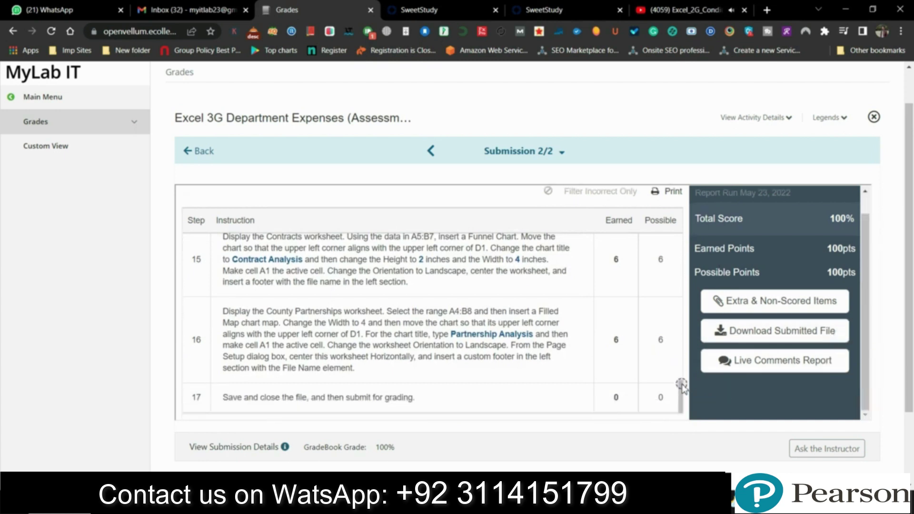
pyautogui.moveTo(681, 398); pyautogui.dragTo(685, 217)
pyautogui.scroll(1, 874, 331)
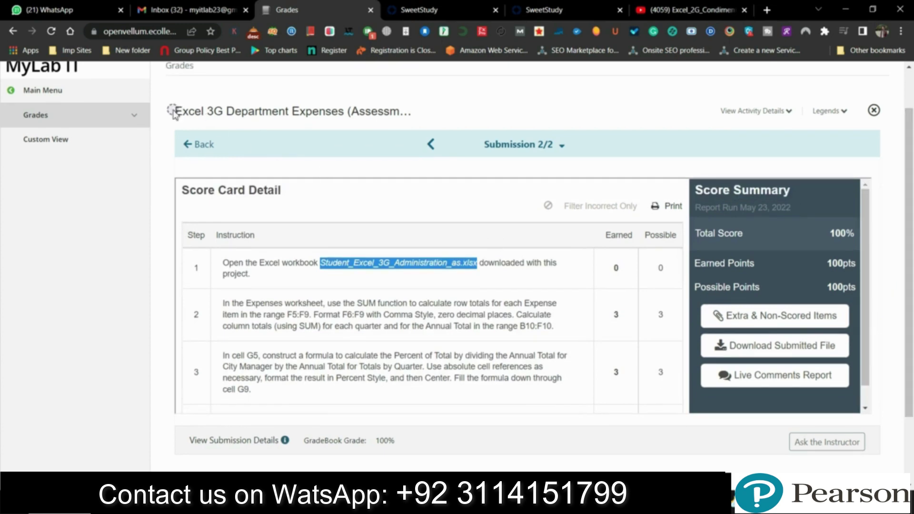
pyautogui.moveTo(174, 113); pyautogui.dragTo(410, 114)
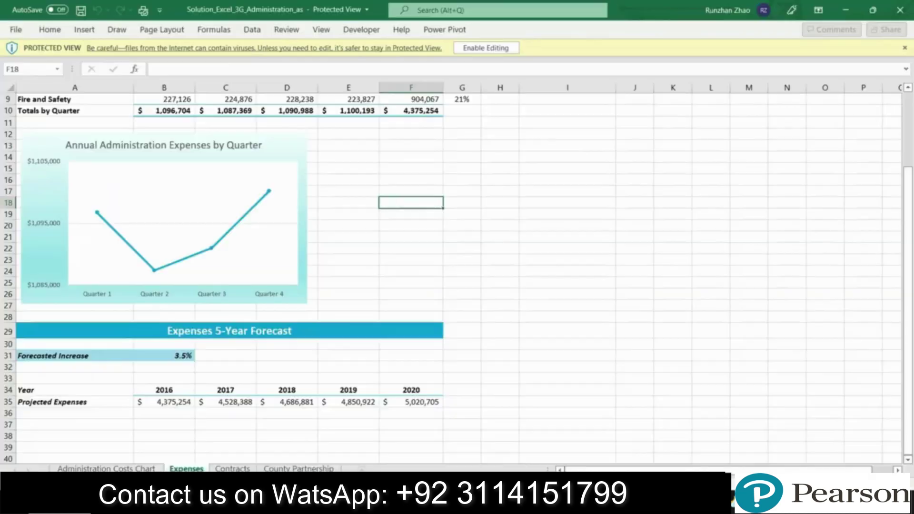
# Enable editing on the solution workbook and check its file name and location
pyautogui.click(485, 48)
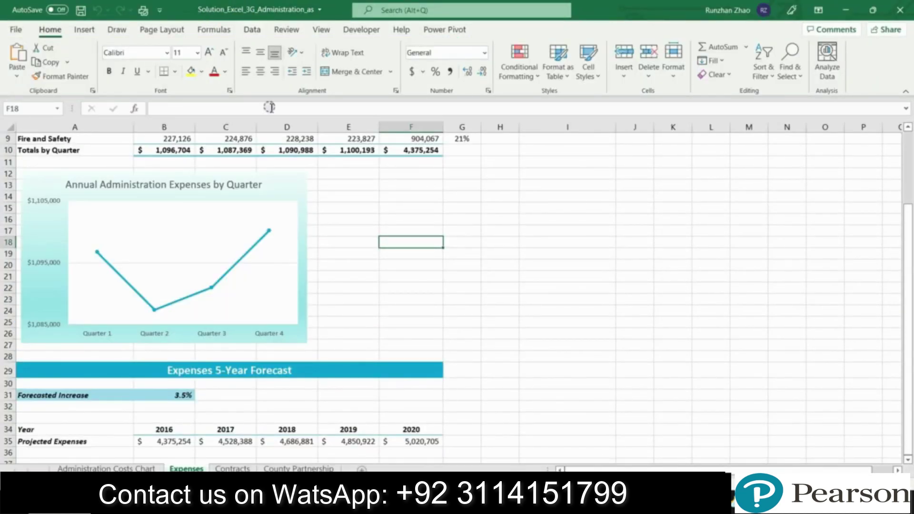
pyautogui.click(320, 10)
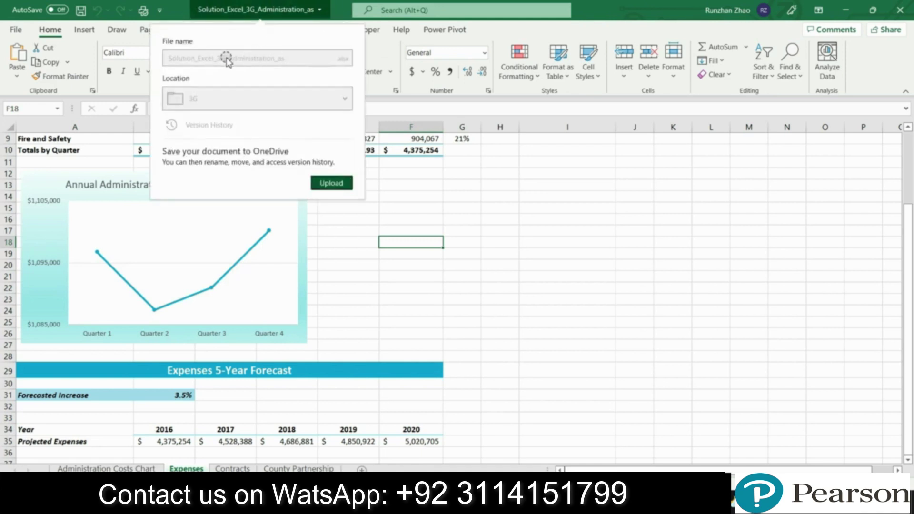
pyautogui.click(618, 257)
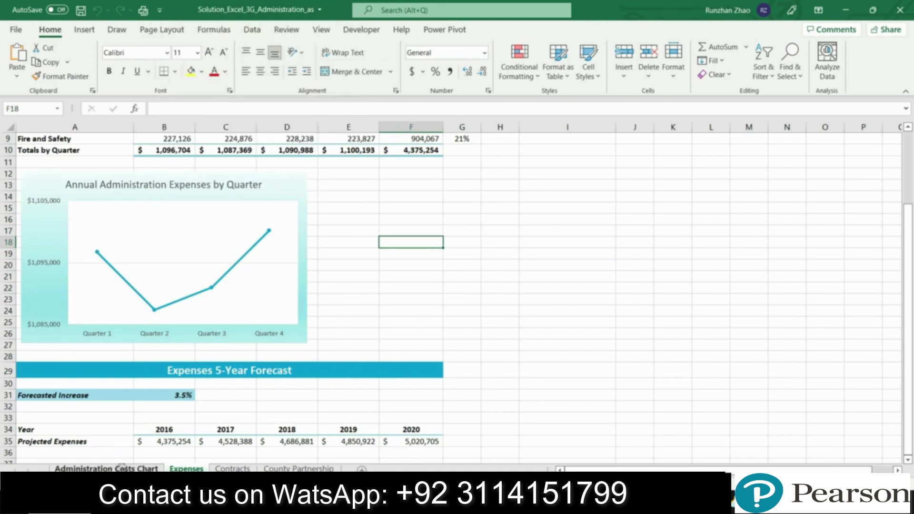
# Review the Administration Costs Chart, Expenses, Contracts and County Partnership sheets, then return to the Word instructions
pyautogui.click(134, 468)
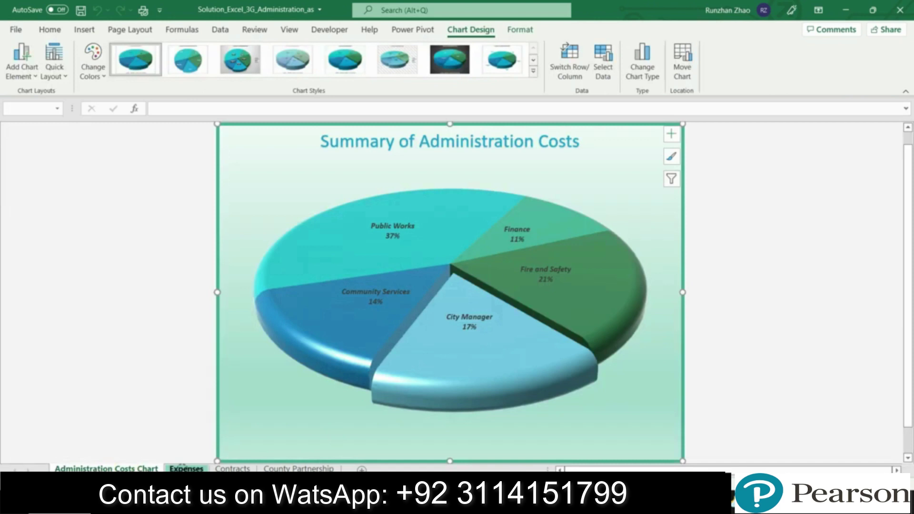
pyautogui.click(185, 468)
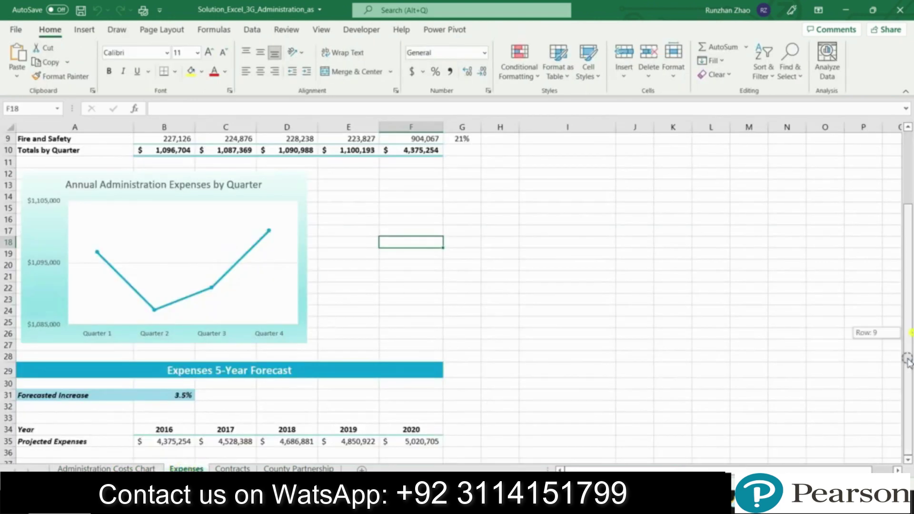
pyautogui.moveTo(906, 360); pyautogui.dragTo(907, 289)
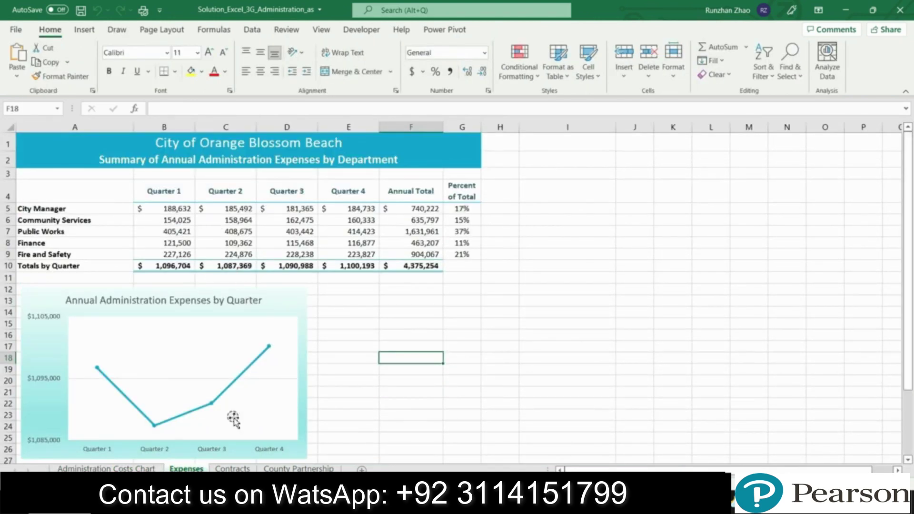
pyautogui.click(232, 469)
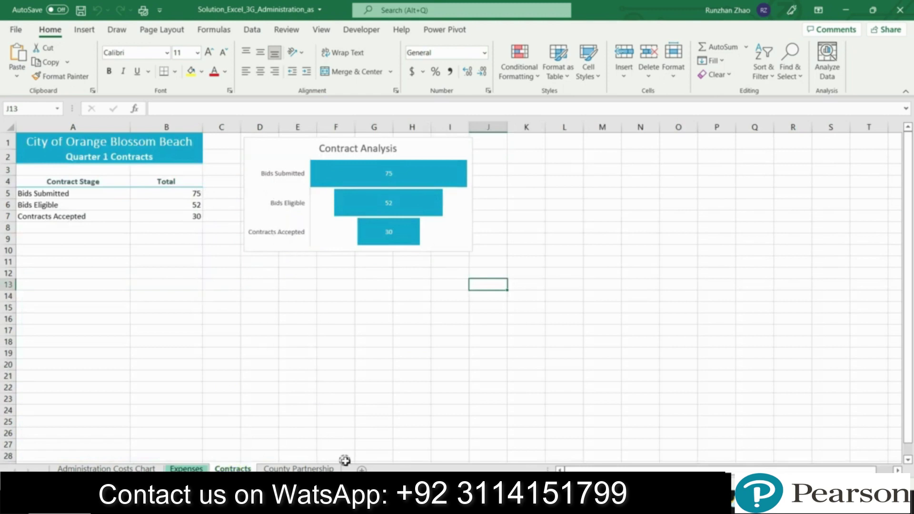
pyautogui.click(287, 468)
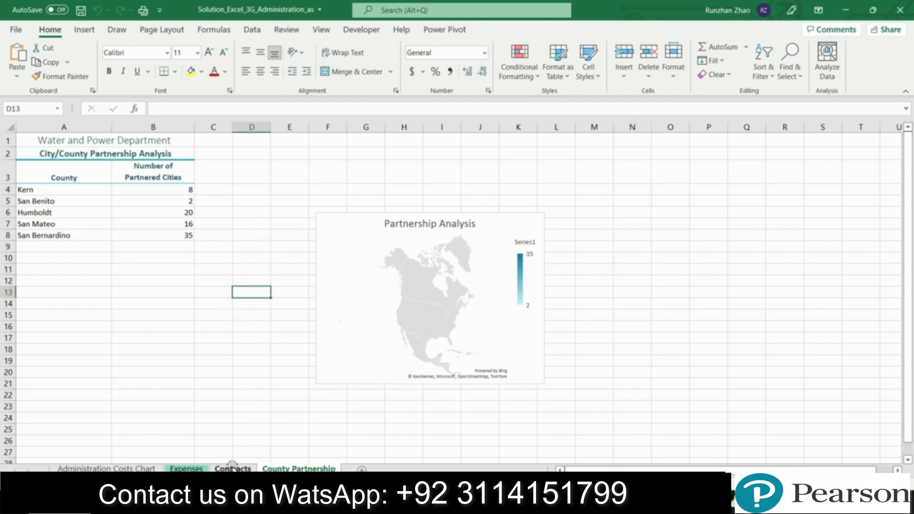
pyautogui.click(232, 469)
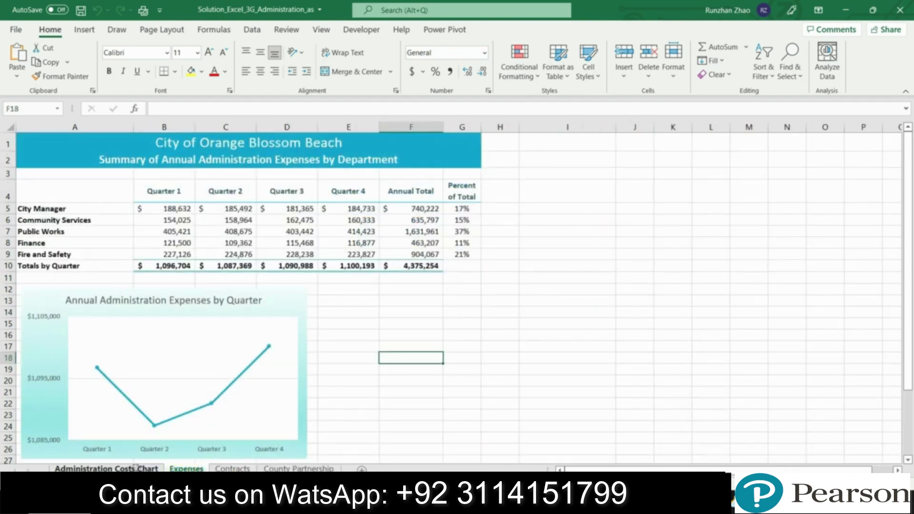
pyautogui.click(138, 468)
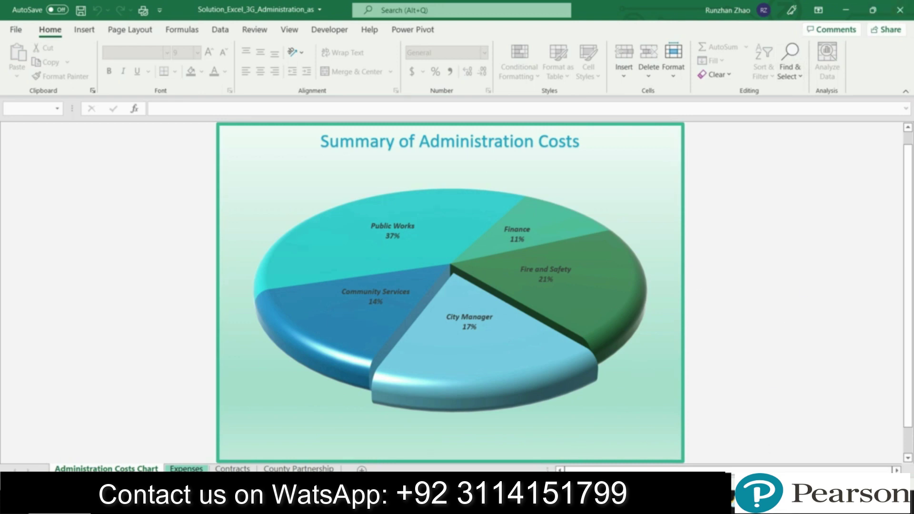
pyautogui.hotkey('alt', 'Tab')
pyautogui.moveTo(910, 171)
pyautogui.mouseDown()
pyautogui.moveTo(910, 371)
pyautogui.moveTo(910, 138)
pyautogui.mouseUp()
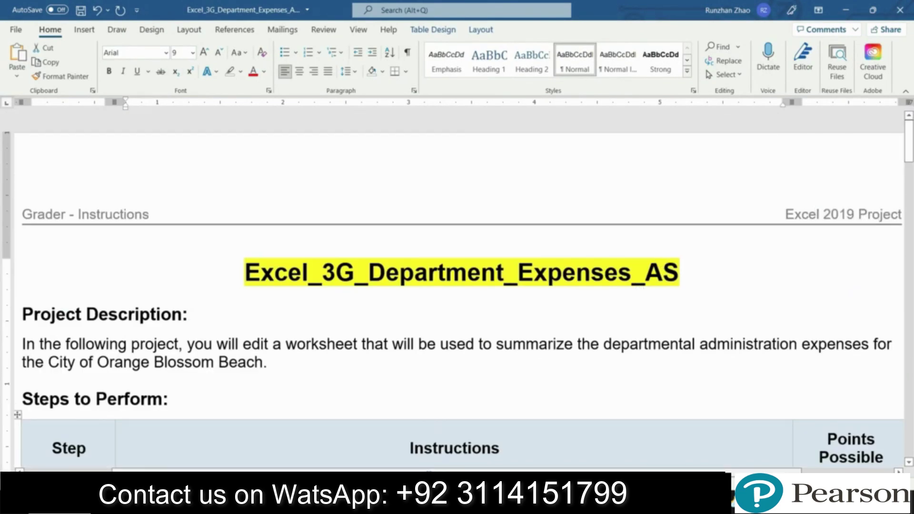
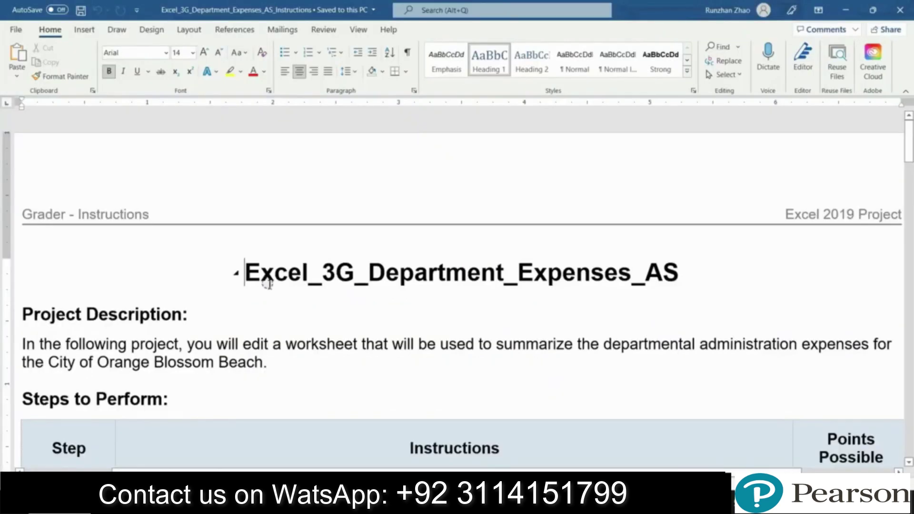
# Highlight the Excel_3G_Department_Expenses_AS title heading in yellow
pyautogui.moveTo(244, 273); pyautogui.dragTo(677, 273)
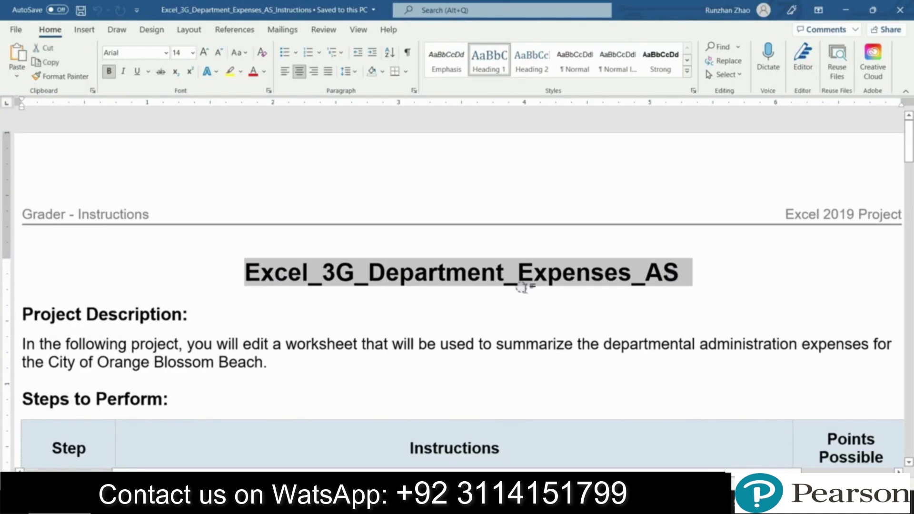
pyautogui.click(230, 72)
pyautogui.click(704, 292)
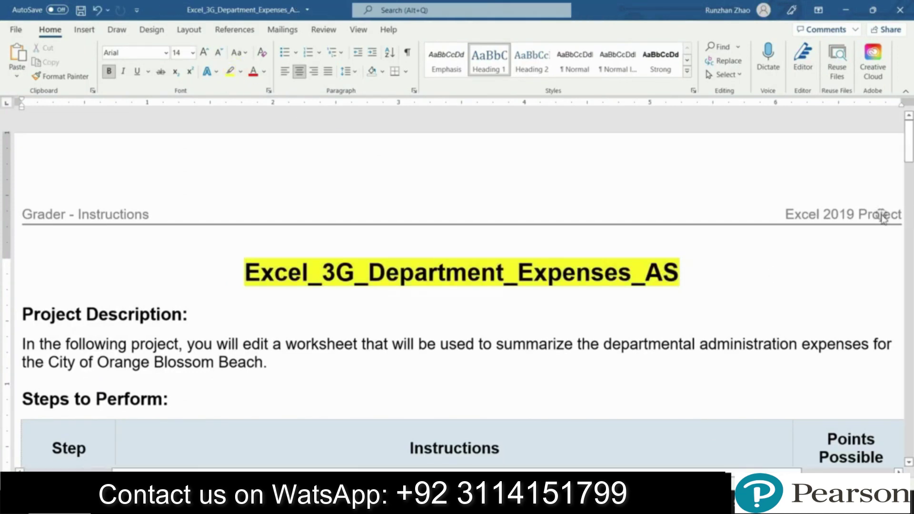
# Scroll down to the steps table, selecting the project description and step 1 text
pyautogui.scroll(-3, 432, 198)
pyautogui.moveTo(104, 314)
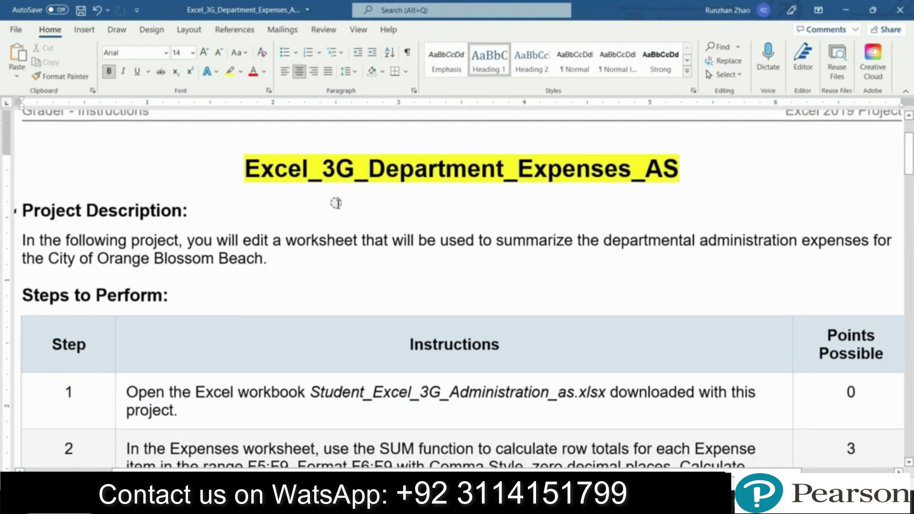
pyautogui.moveTo(22, 210)
pyautogui.mouseDown()
pyautogui.moveTo(273, 247)
pyautogui.moveTo(275, 261)
pyautogui.mouseUp()
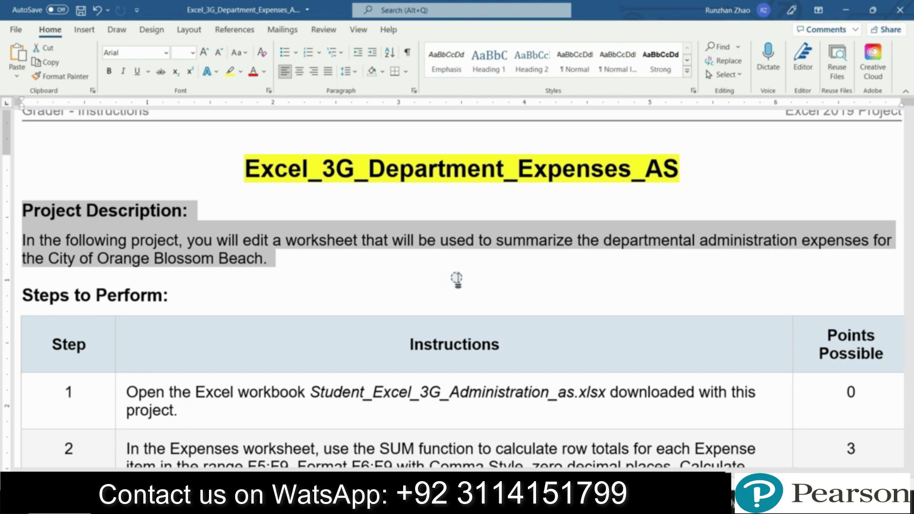
pyautogui.scroll(-1, 483, 279)
pyautogui.scroll(-4, 483, 280)
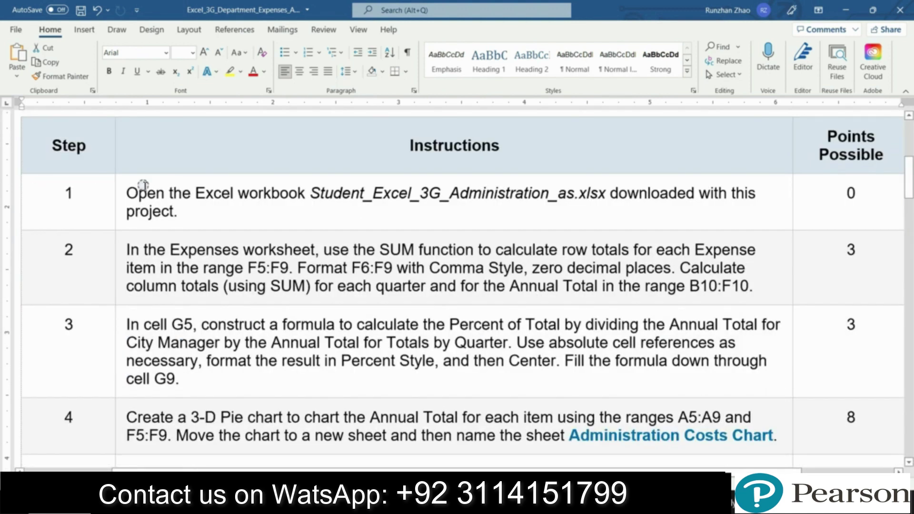
pyautogui.click(119, 199)
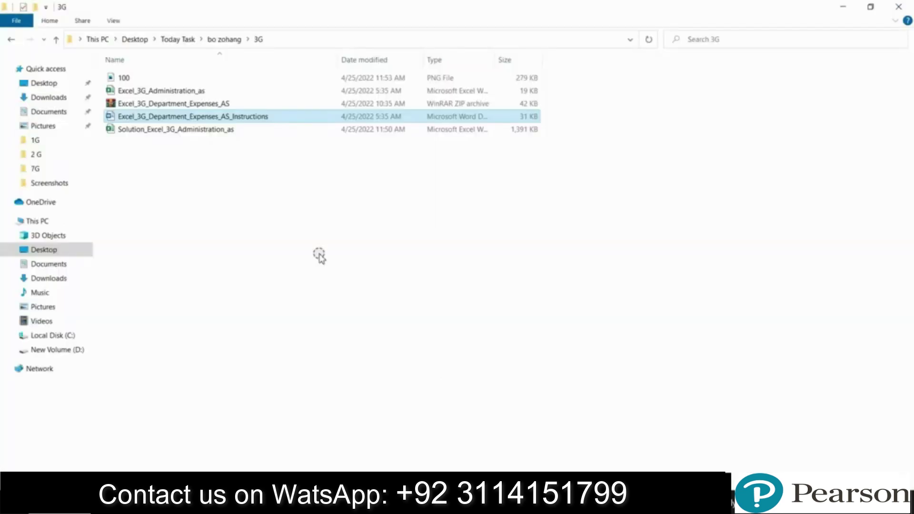
# Open Excel_3G_Administration_as from the 3G folder and enable editing
pyautogui.doubleClick(181, 90)
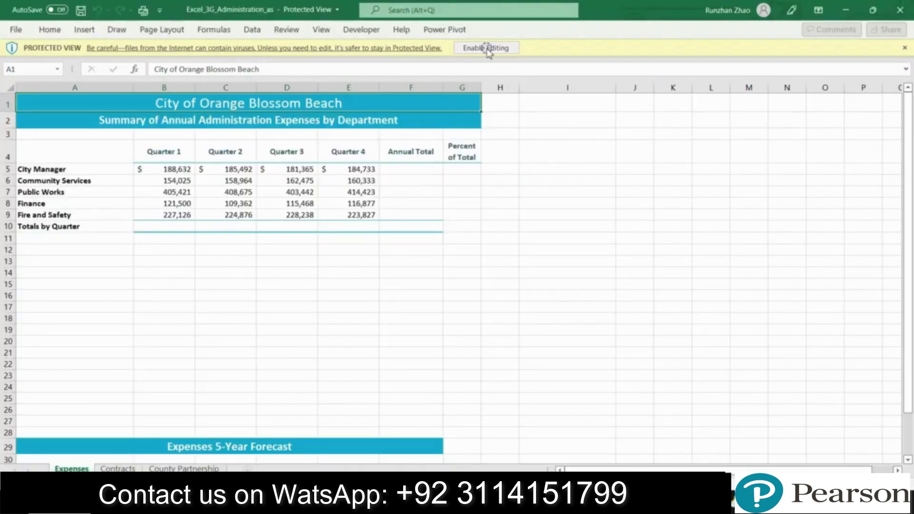
pyautogui.click(567, 254)
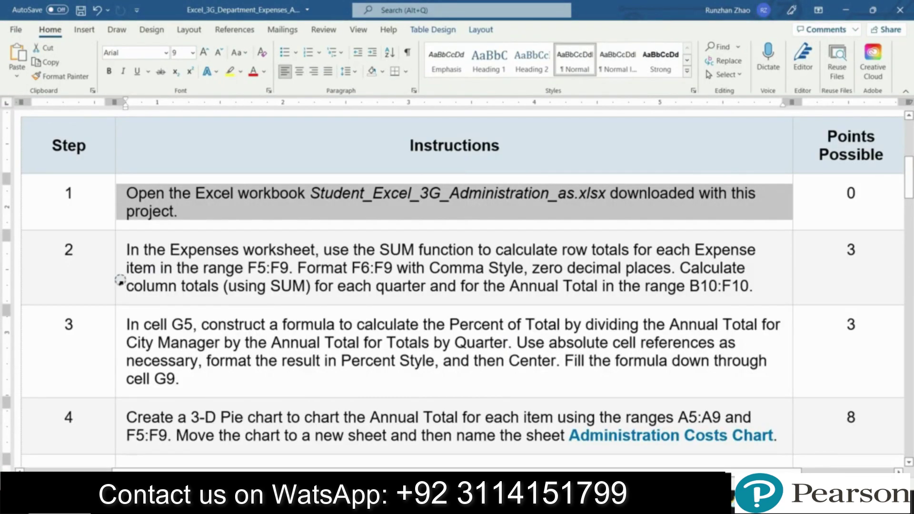
# Highlight the step 2 instruction yellow in Word and switch back to Excel
pyautogui.scroll(-3, 293, 206)
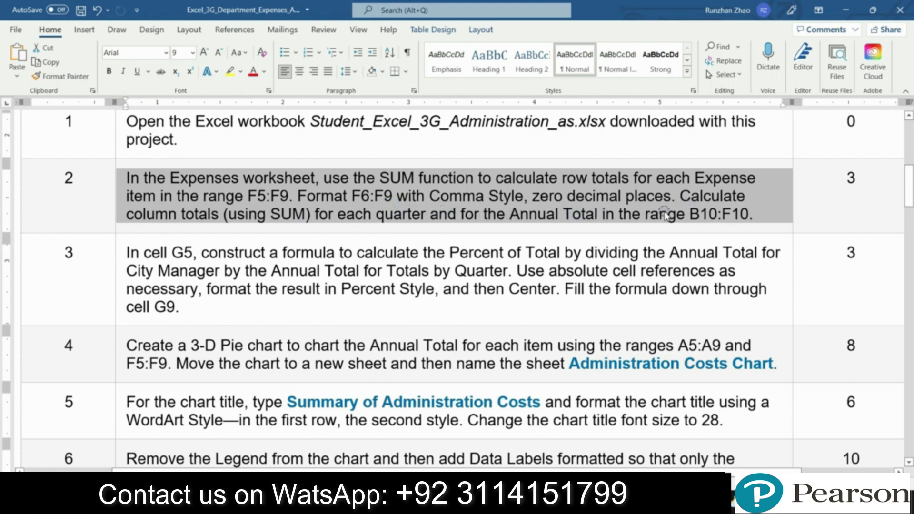
pyautogui.click(231, 71)
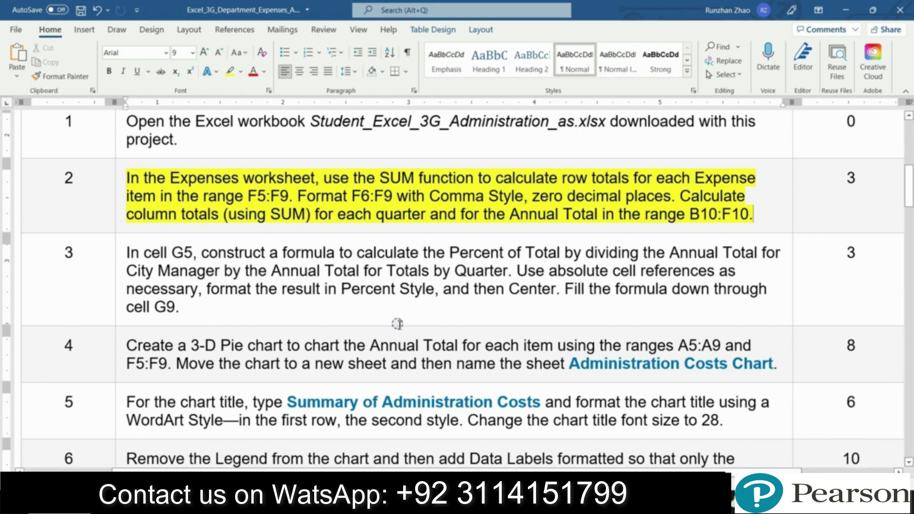
pyautogui.click(427, 500)
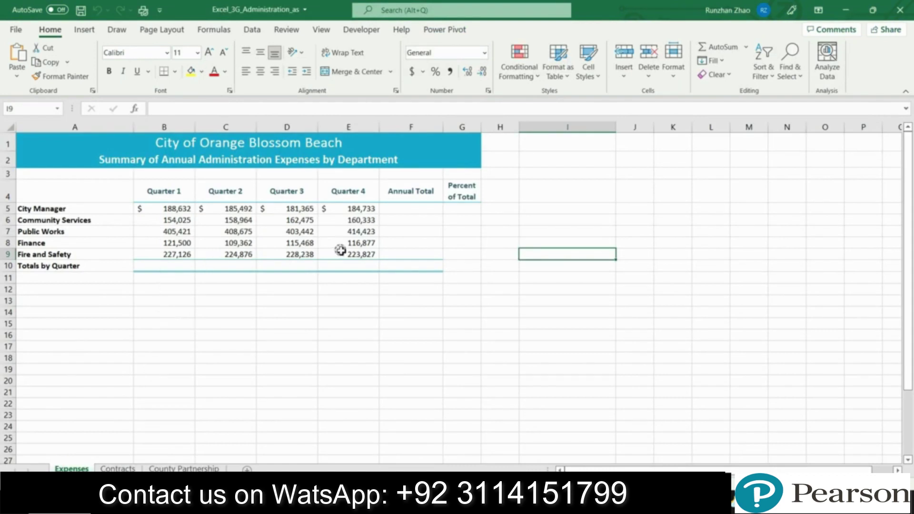
# Enter =SUM(B5:E5) in F5 and fill it down through F9
pyautogui.click(411, 210)
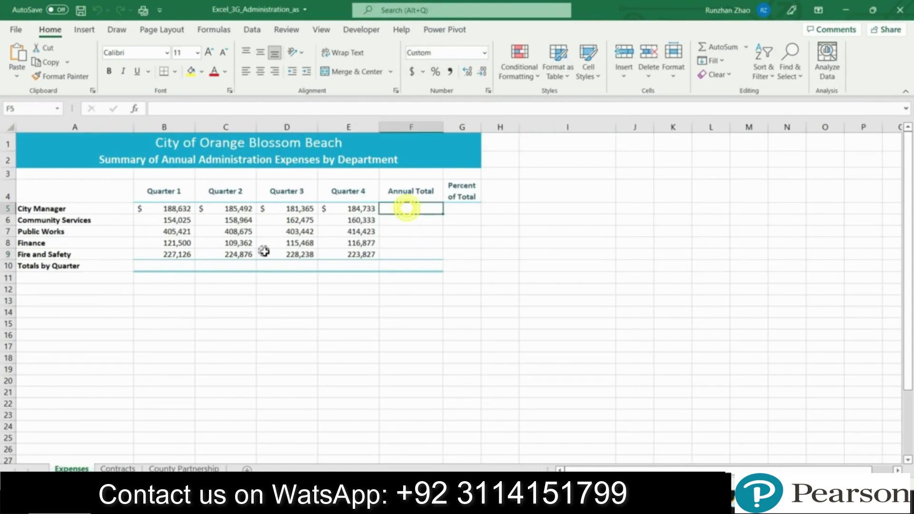
pyautogui.click(187, 265)
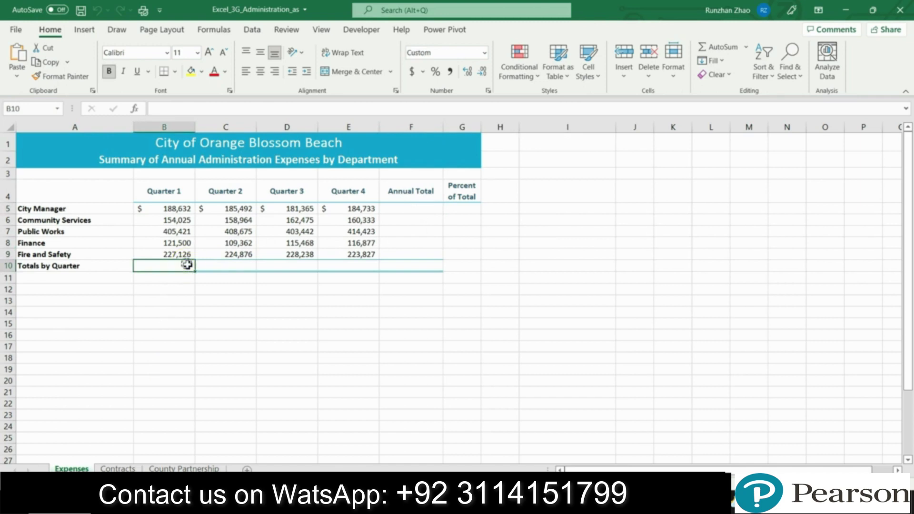
pyautogui.click(401, 210)
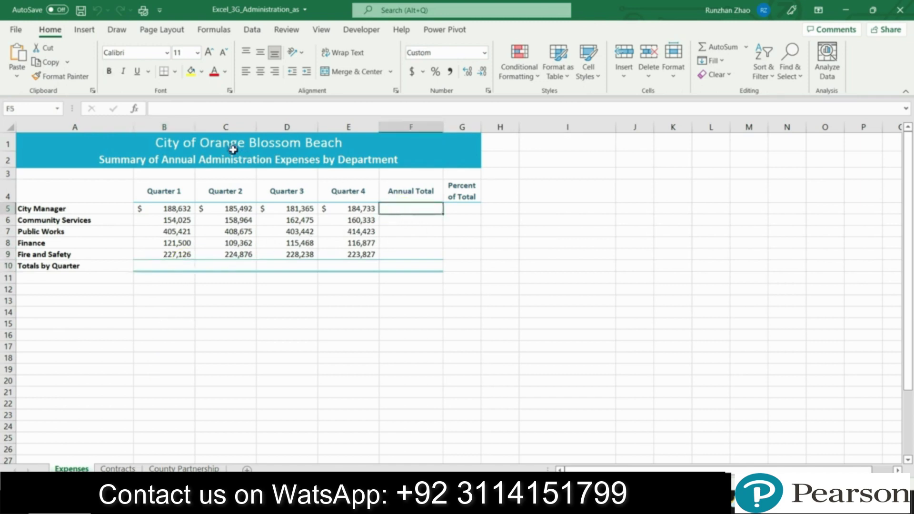
pyautogui.click(212, 110)
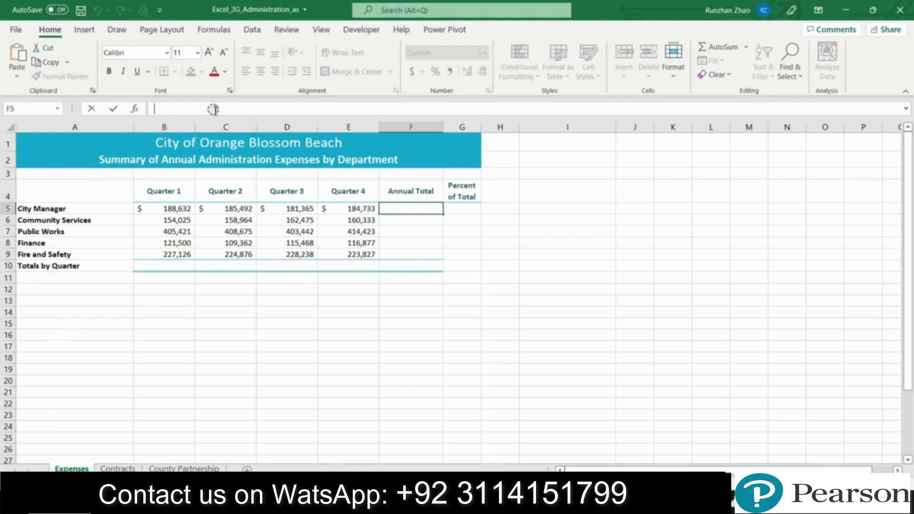
pyautogui.write('=S')
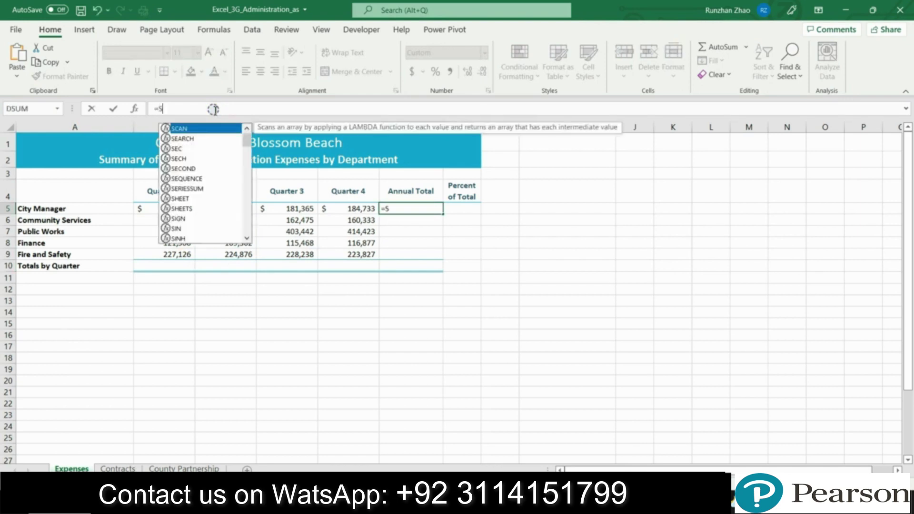
pyautogui.write('um')
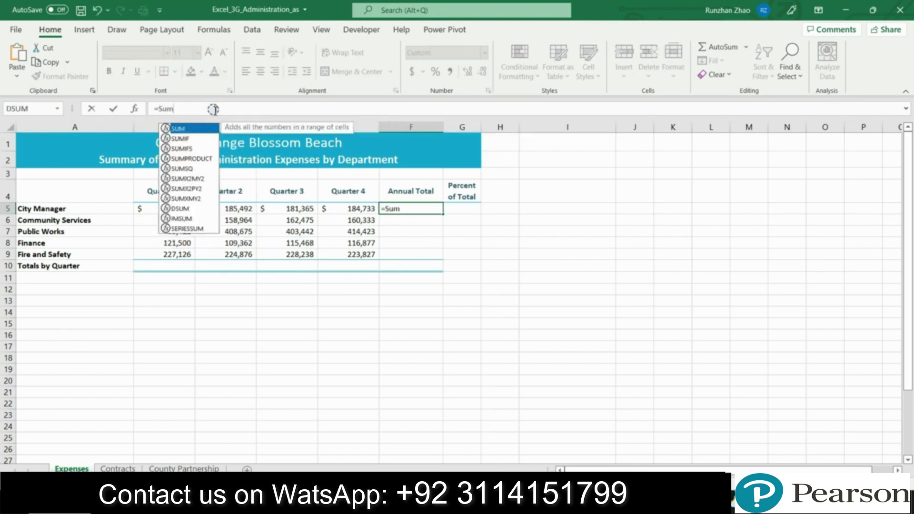
pyautogui.doubleClick(197, 128)
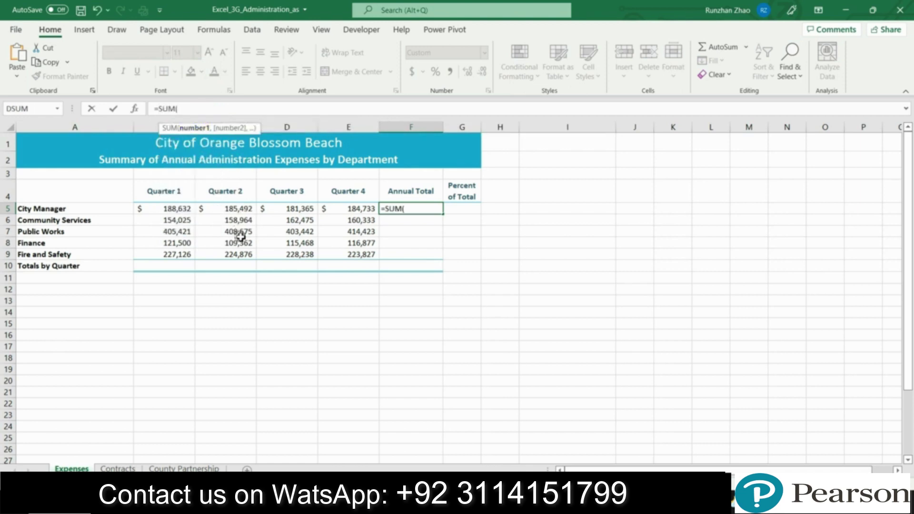
pyautogui.moveTo(163, 210); pyautogui.dragTo(352, 210)
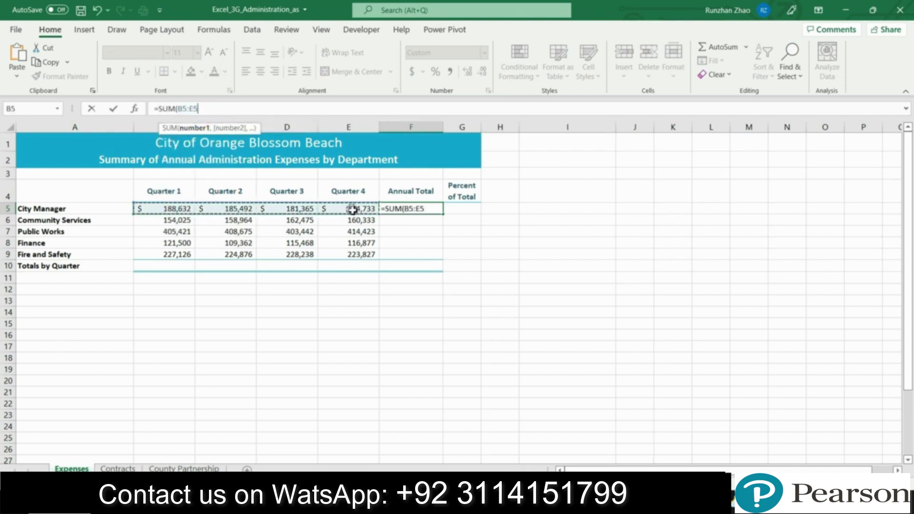
pyautogui.press('Return')
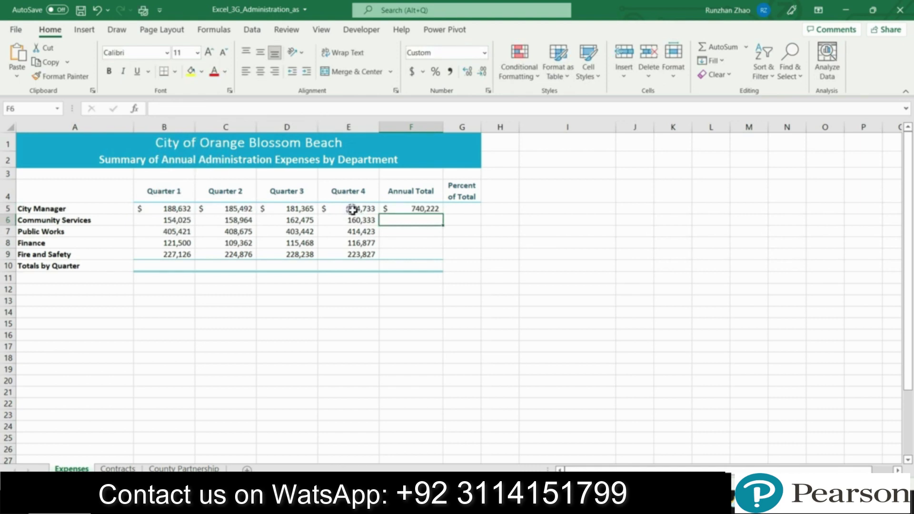
pyautogui.click(438, 209)
pyautogui.moveTo(447, 219); pyautogui.dragTo(400, 262)
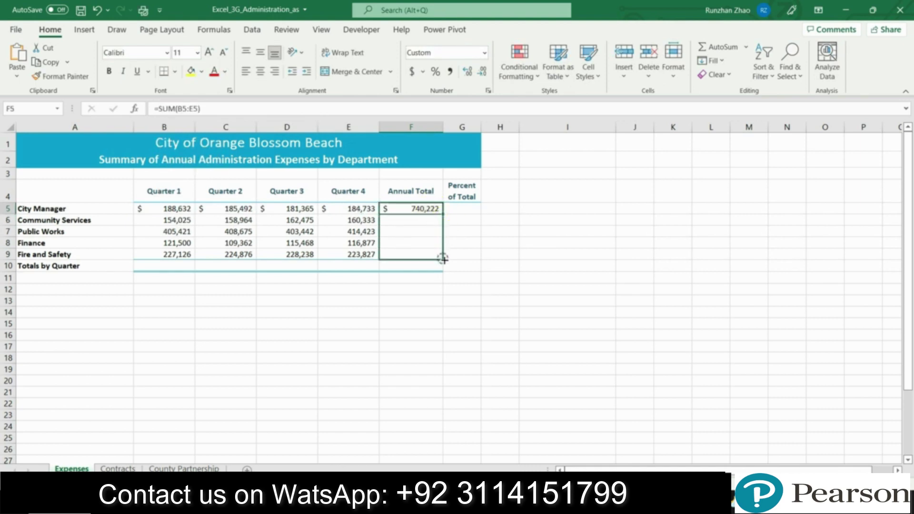
pyautogui.click(7, 254)
pyautogui.click(419, 254)
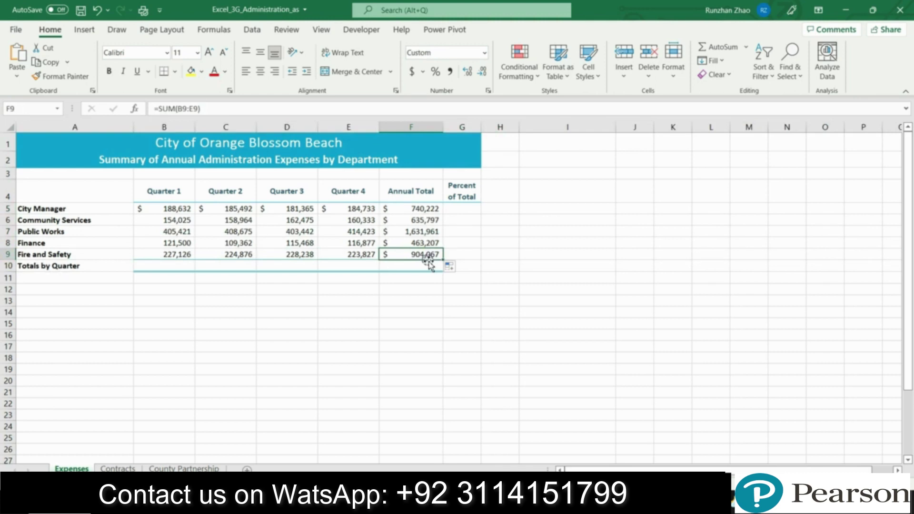
# Format the F5:F9 annual totals in Comma Style with no decimal places
pyautogui.moveTo(418, 208); pyautogui.dragTo(419, 254)
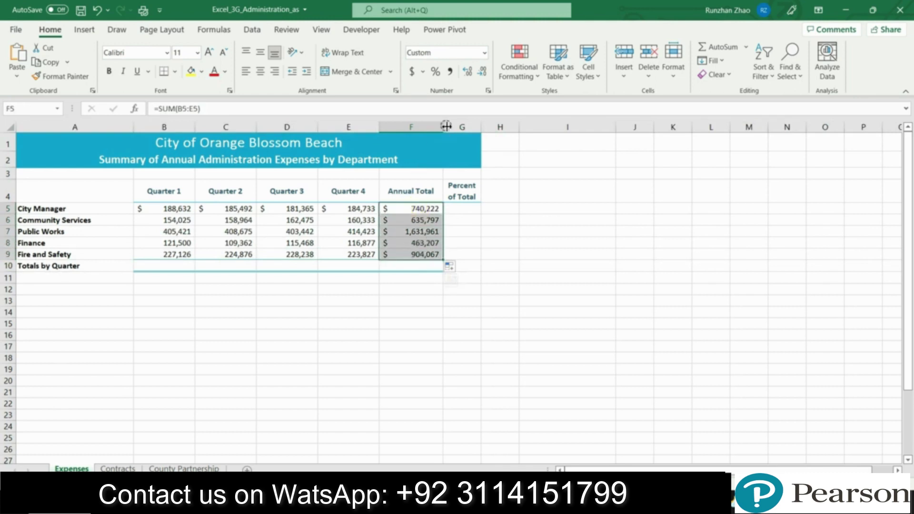
pyautogui.click(450, 73)
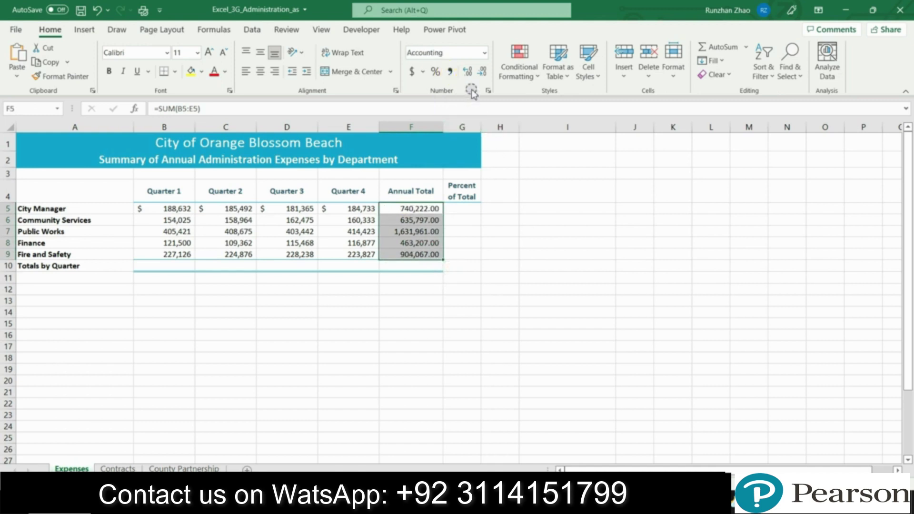
pyautogui.click(481, 72)
pyautogui.click(481, 73)
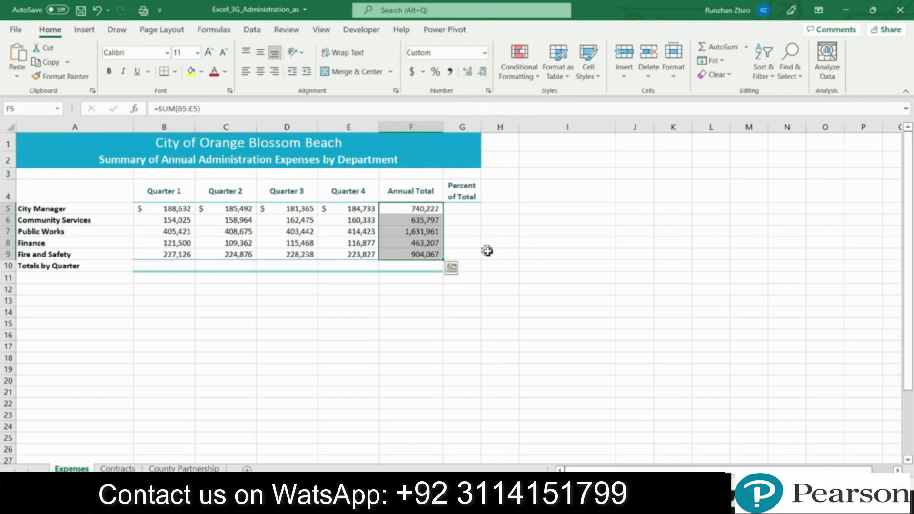
pyautogui.click(495, 254)
pyautogui.click(410, 253)
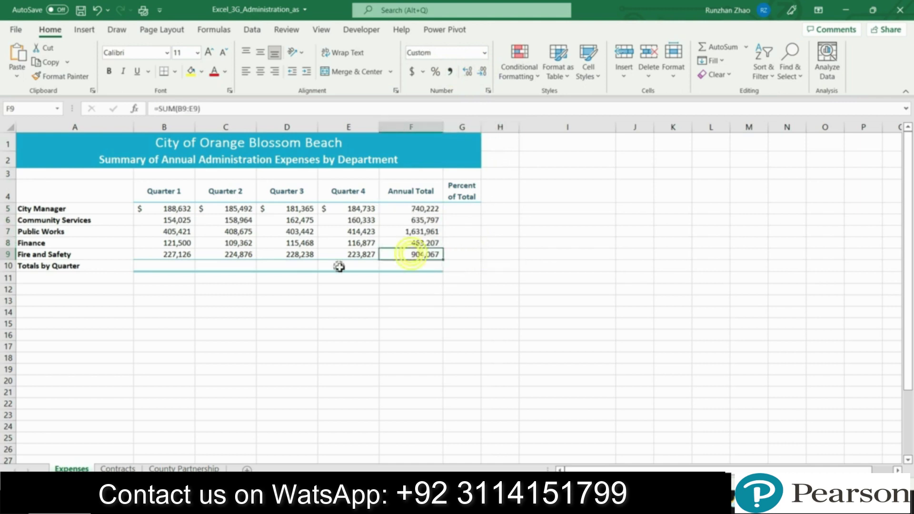
pyautogui.click(168, 265)
# Enter =SUM(B5:B9) in B10 for the Quarter 1 total
pyautogui.click(194, 108)
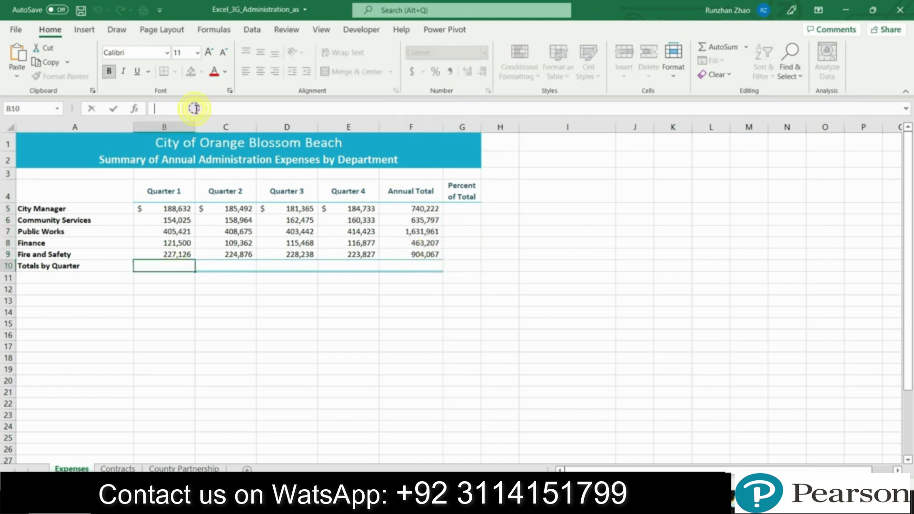
pyautogui.write('=')
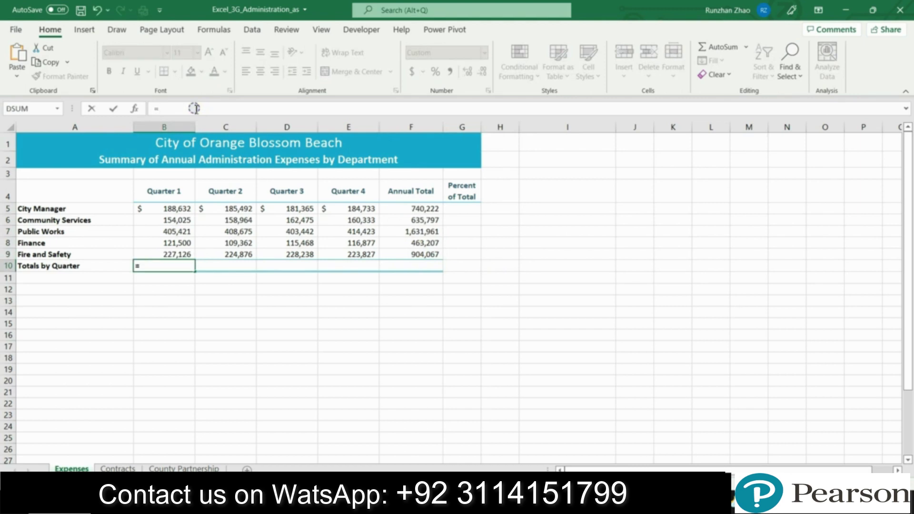
pyautogui.write('S')
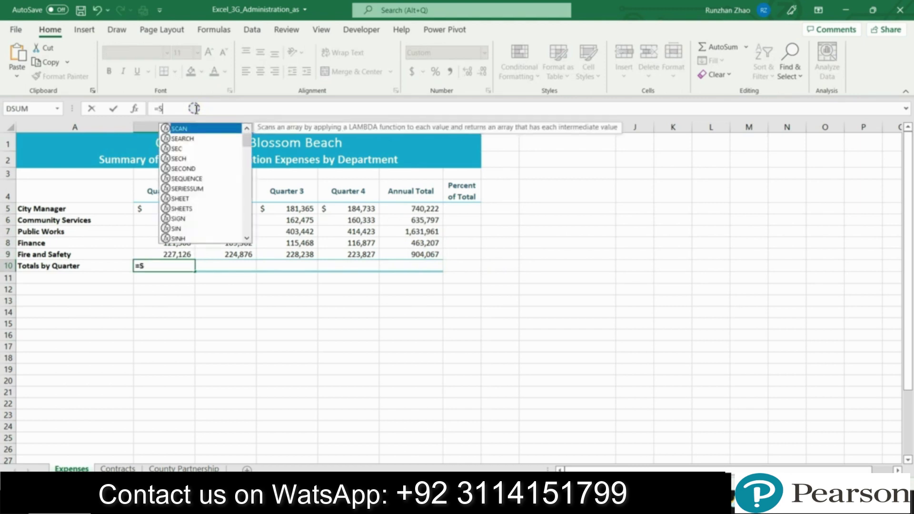
pyautogui.write('um')
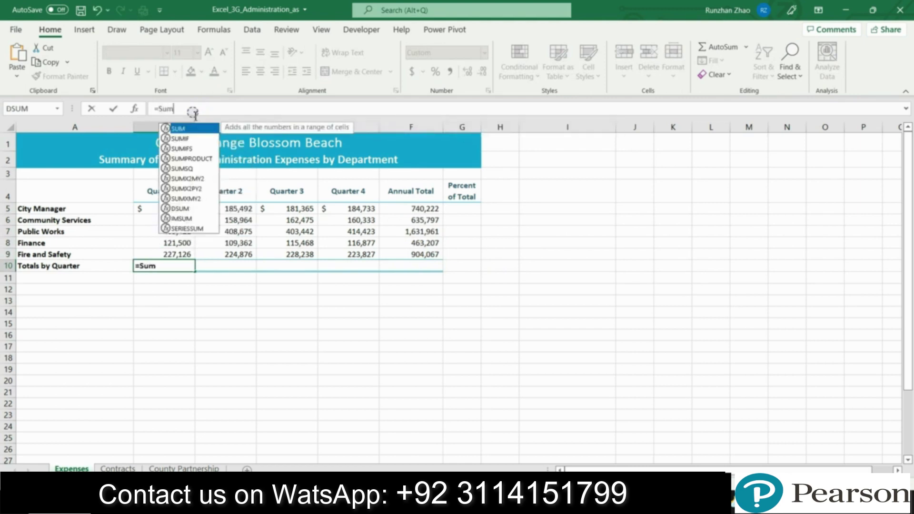
pyautogui.doubleClick(184, 128)
pyautogui.click(158, 209)
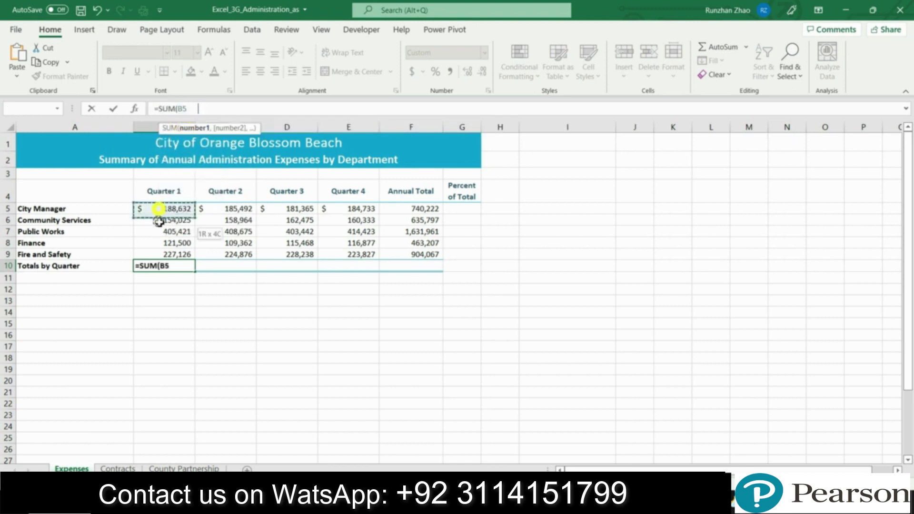
pyautogui.moveTo(158, 222); pyautogui.dragTo(159, 254)
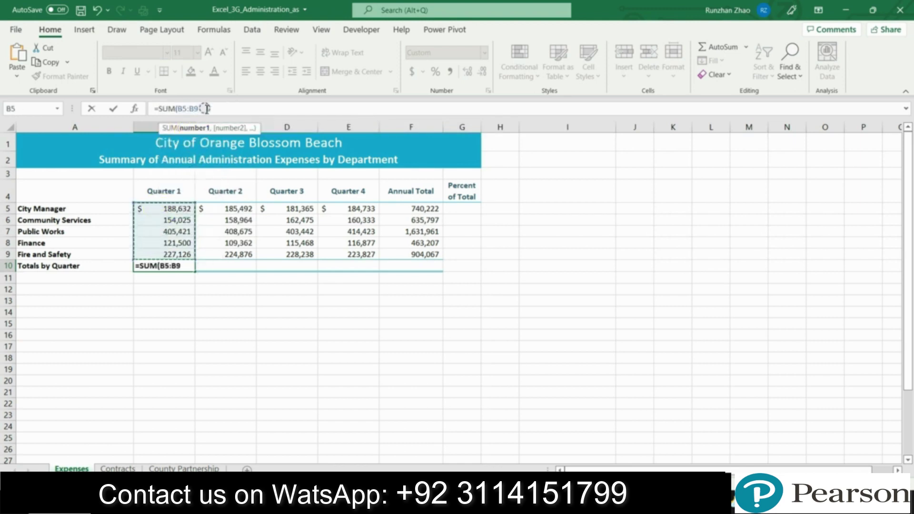
pyautogui.press('Return')
# Fill the B10 total across to F10, giving a grand total of 4,375,254
pyautogui.click(180, 265)
pyautogui.moveTo(195, 271); pyautogui.dragTo(426, 273)
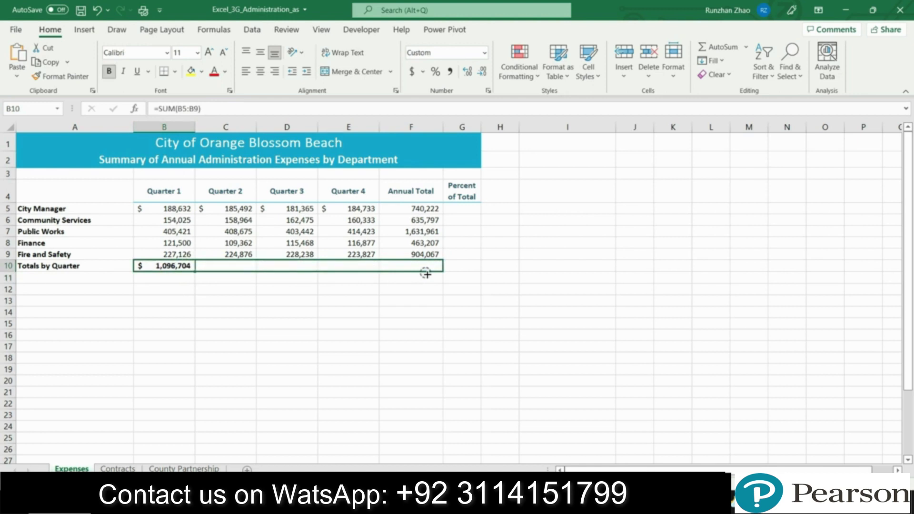
pyautogui.moveTo(425, 273); pyautogui.dragTo(426, 273)
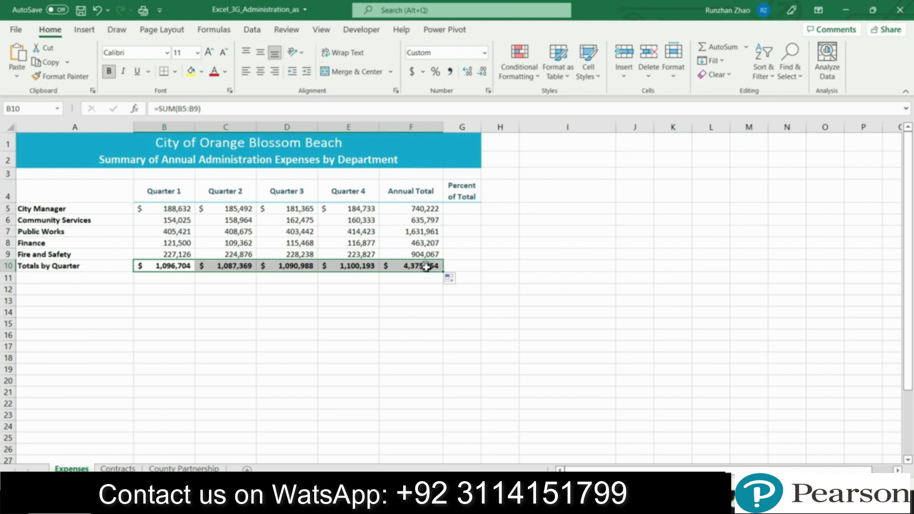
pyautogui.click(511, 299)
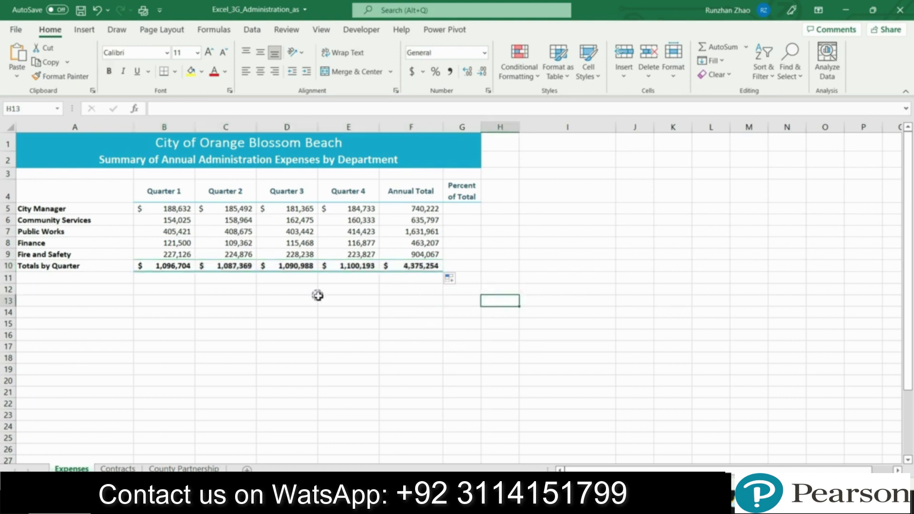
pyautogui.click(81, 10)
pyautogui.click(418, 266)
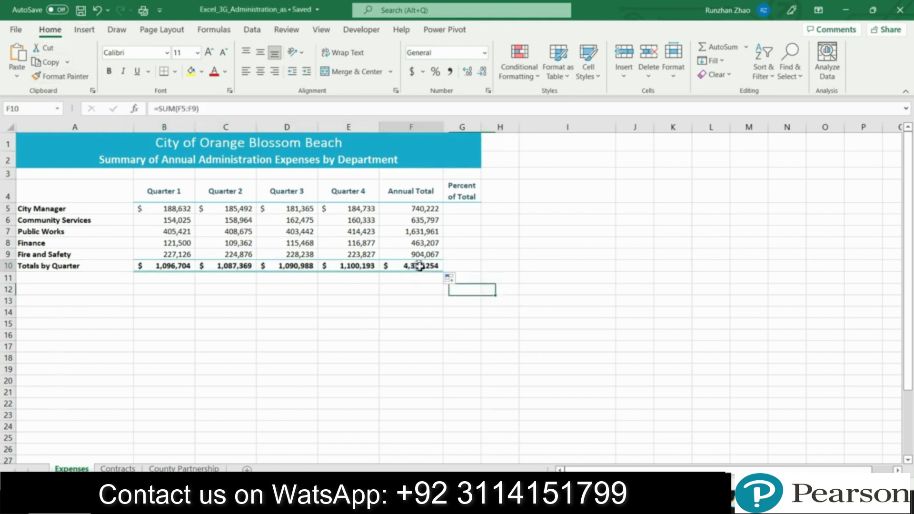
pyautogui.click(408, 209)
pyautogui.click(170, 265)
pyautogui.click(416, 301)
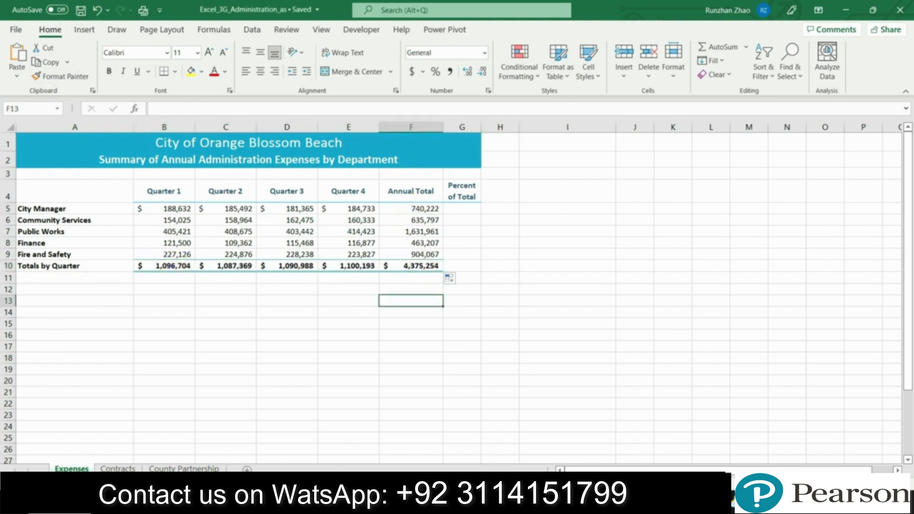
pyautogui.hotkey('alt', 'Tab')
# Highlight the step 3 instruction in yellow
pyautogui.click(121, 292)
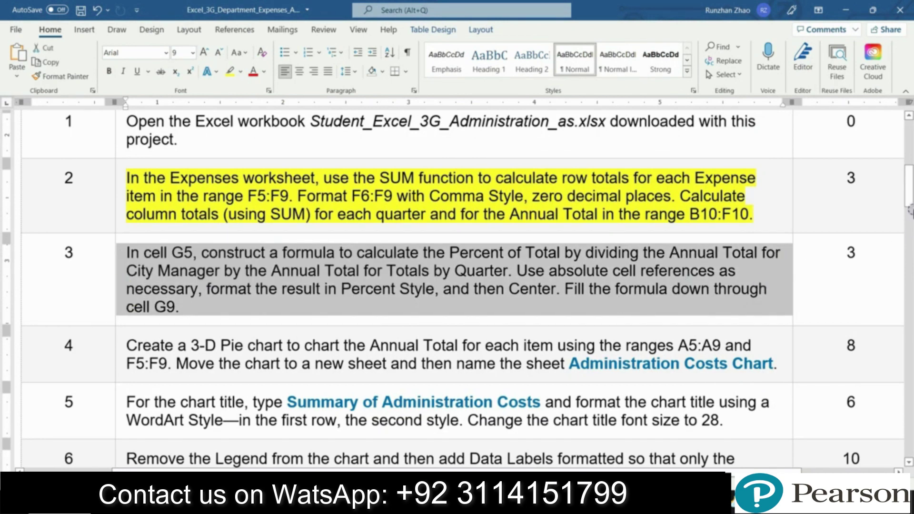
pyautogui.moveTo(909, 210); pyautogui.dragTo(909, 214)
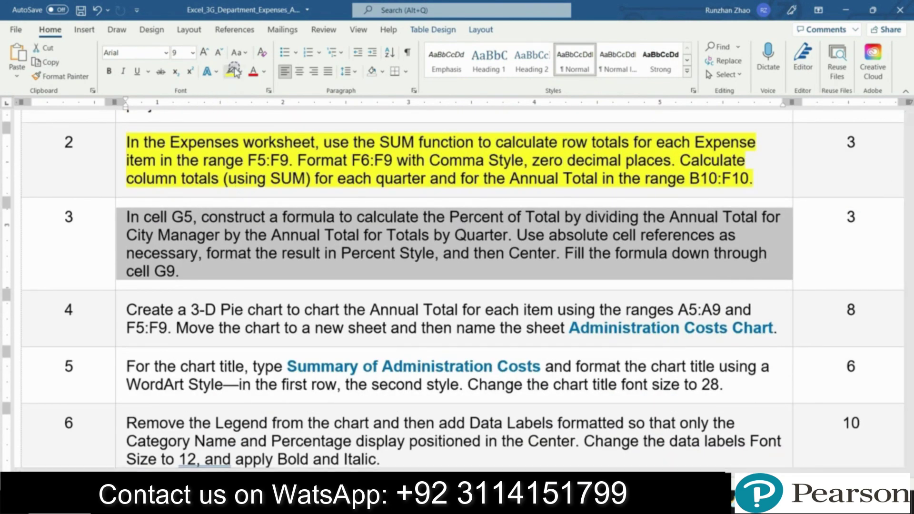
pyautogui.click(231, 71)
# Set step 2's highlight to No Color and reselect the step 3 text
pyautogui.click(119, 193)
pyautogui.click(179, 173)
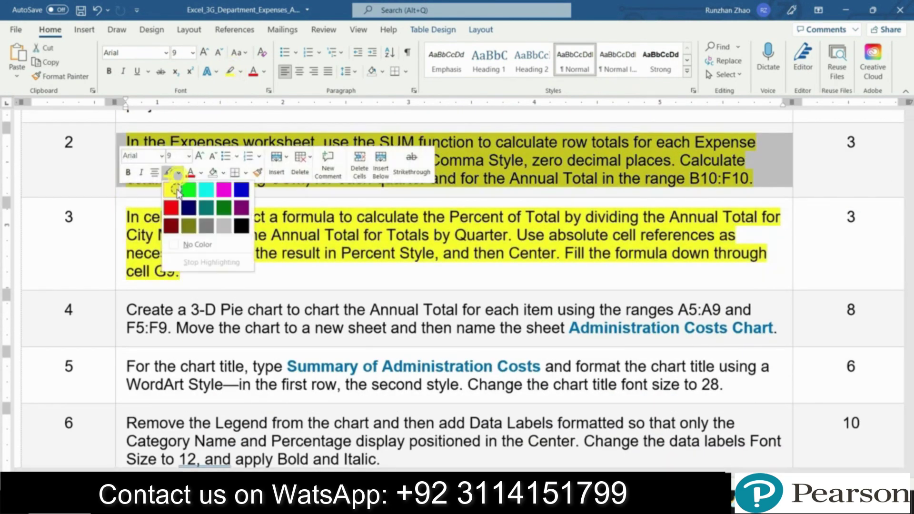
pyautogui.click(267, 246)
pyautogui.click(148, 196)
pyautogui.moveTo(126, 213); pyautogui.dragTo(483, 227)
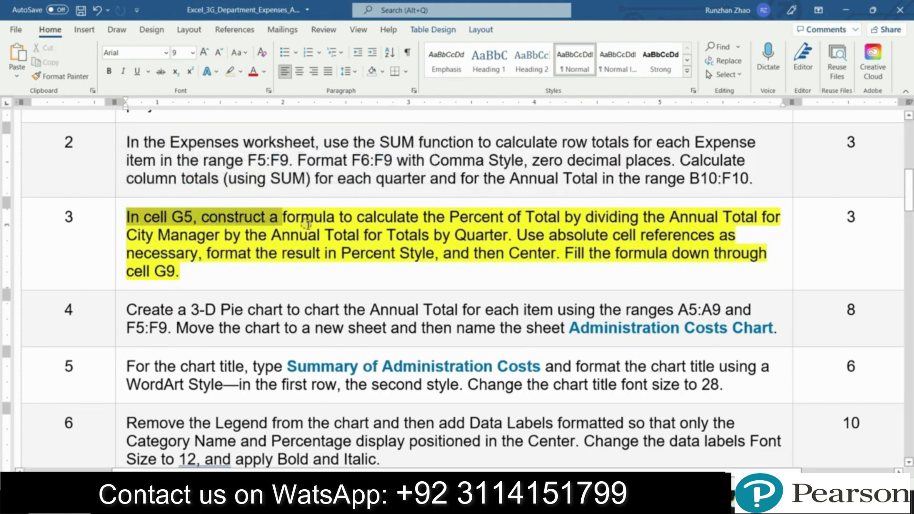
pyautogui.moveTo(484, 227)
pyautogui.mouseDown()
pyautogui.moveTo(526, 234)
pyautogui.moveTo(602, 215)
pyautogui.moveTo(770, 215)
pyautogui.moveTo(242, 236)
pyautogui.moveTo(673, 236)
pyautogui.moveTo(723, 250)
pyautogui.mouseUp()
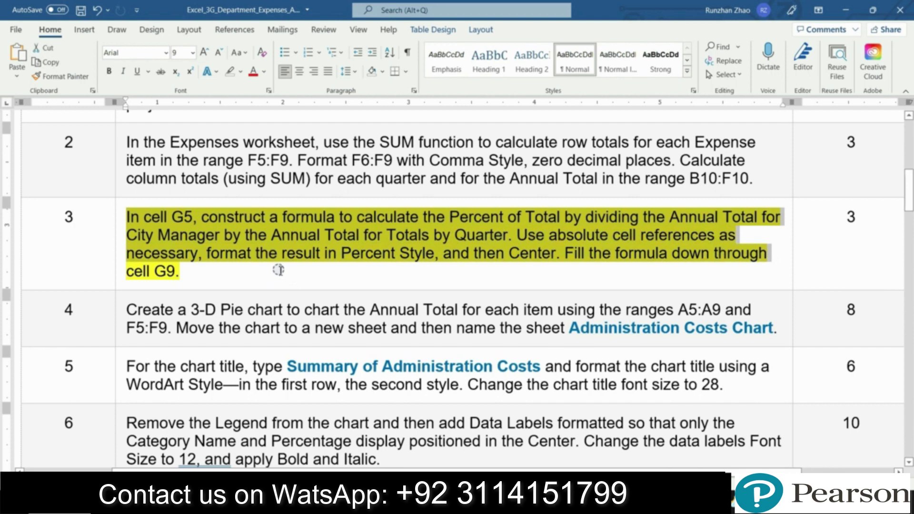
pyautogui.hotkey('alt', 'Tab')
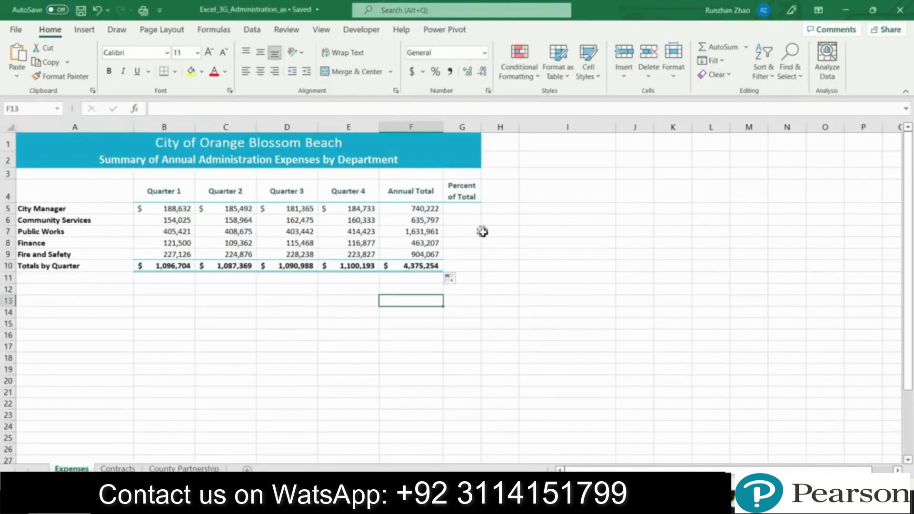
# Enter =F5/$F$10 in G5 for the City Manager's Percent of Total
pyautogui.click(184, 108)
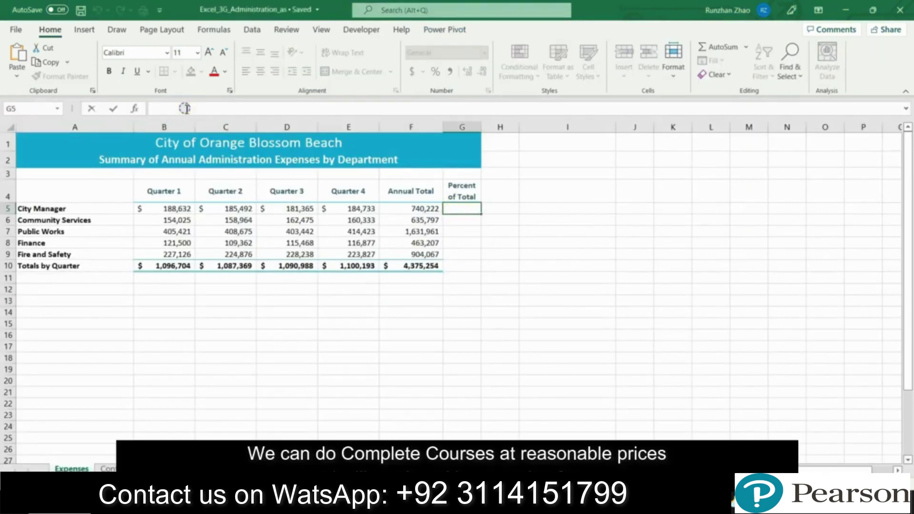
pyautogui.write('=')
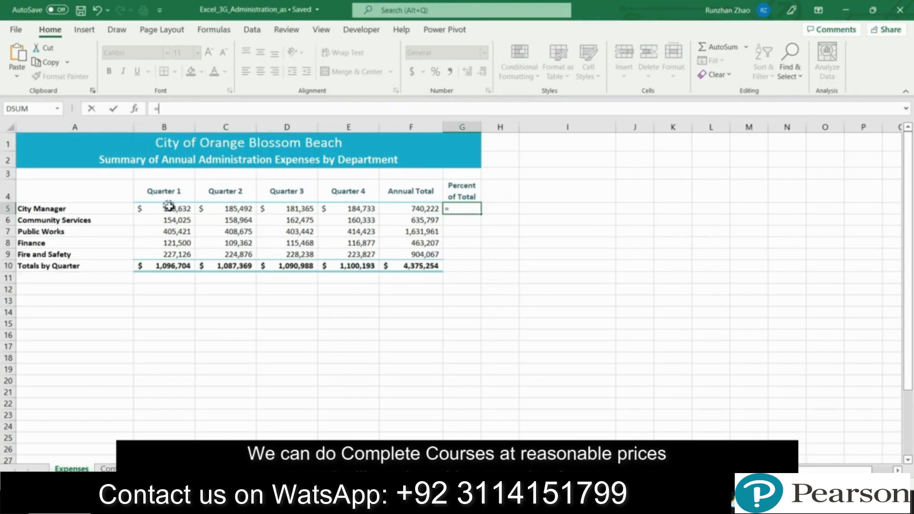
pyautogui.click(404, 210)
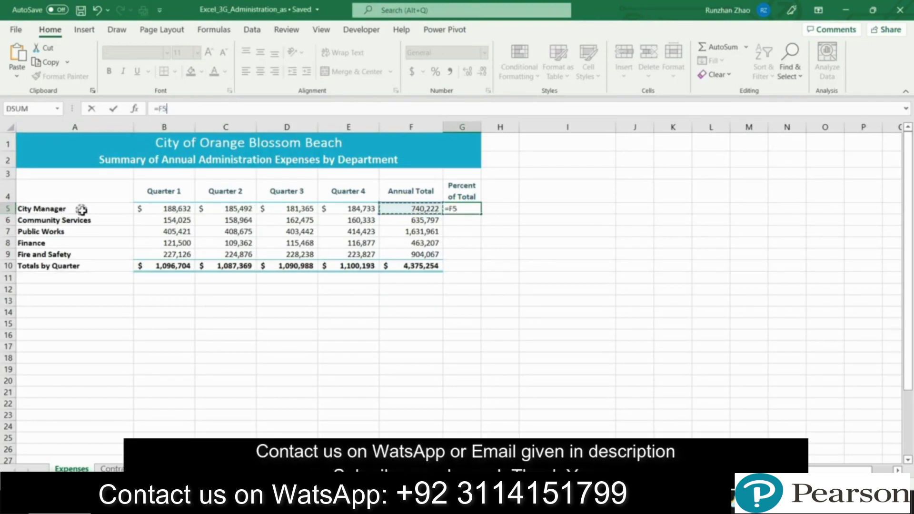
pyautogui.click(184, 108)
pyautogui.write('/')
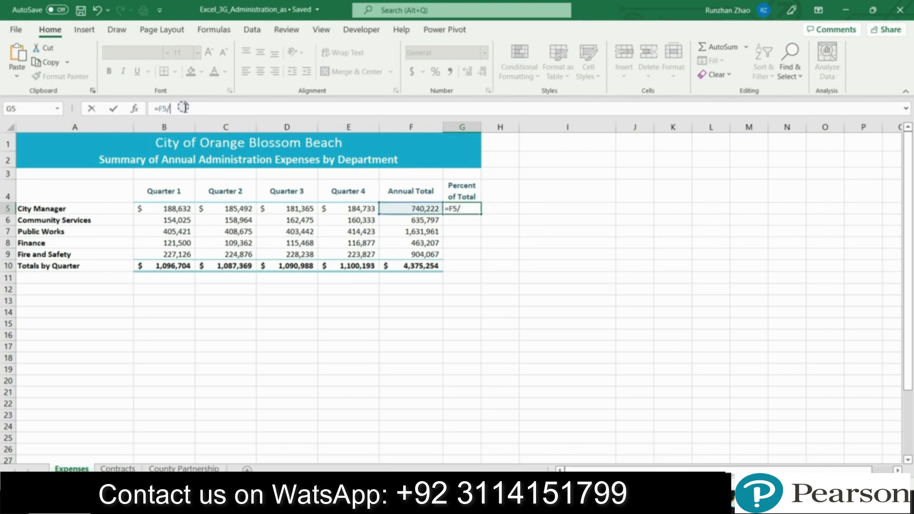
pyautogui.click(407, 266)
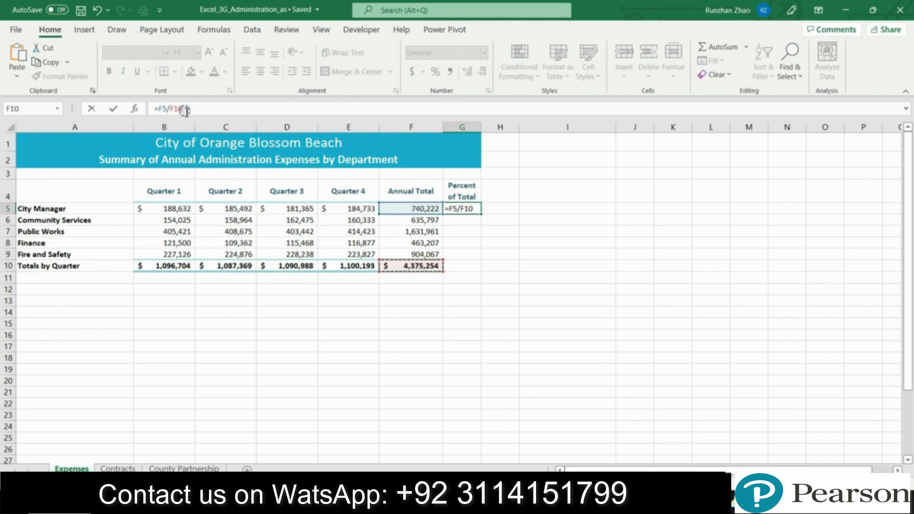
pyautogui.press('F4')
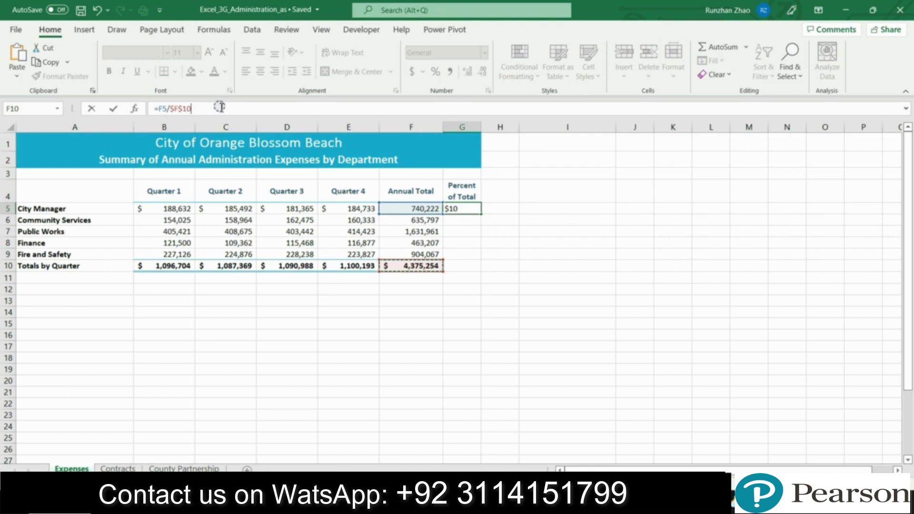
pyautogui.press('Return')
# Format G5 as a centred percentage, fill it down to G9, and save
pyautogui.click(469, 209)
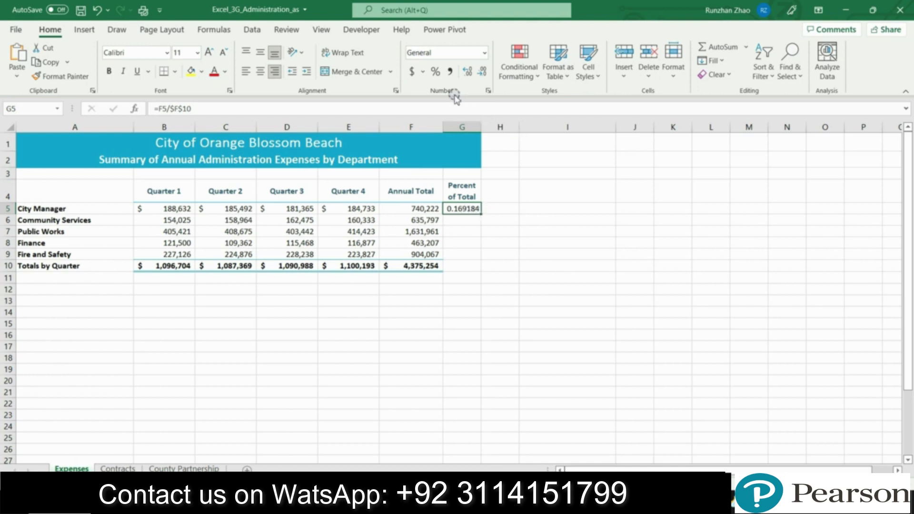
pyautogui.click(435, 71)
pyautogui.click(259, 73)
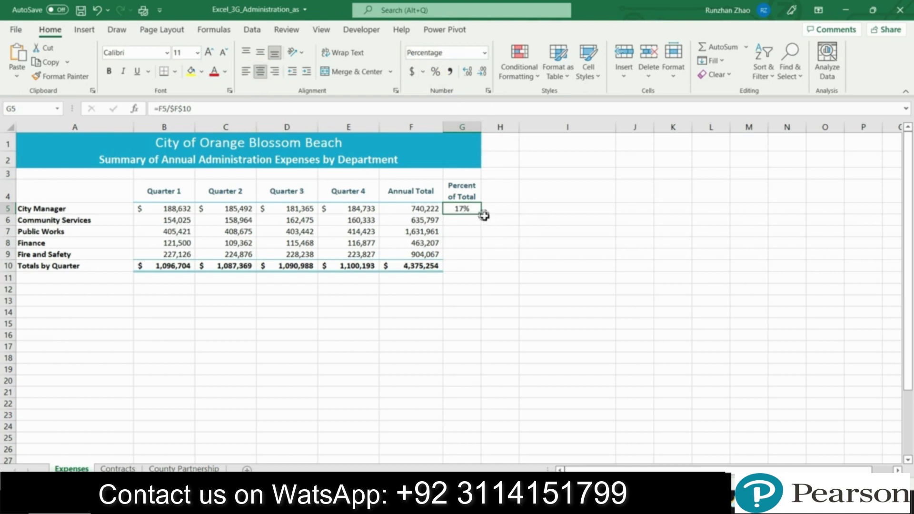
pyautogui.moveTo(481, 214); pyautogui.dragTo(479, 254)
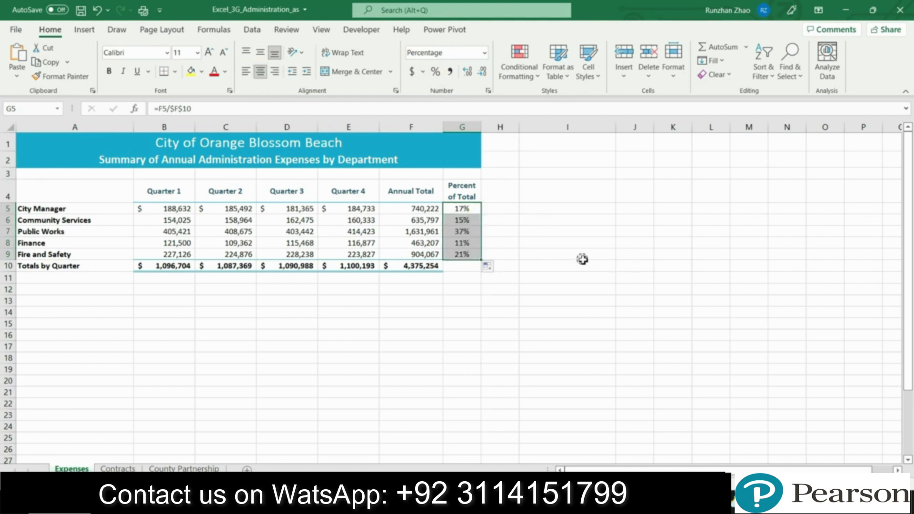
pyautogui.click(569, 254)
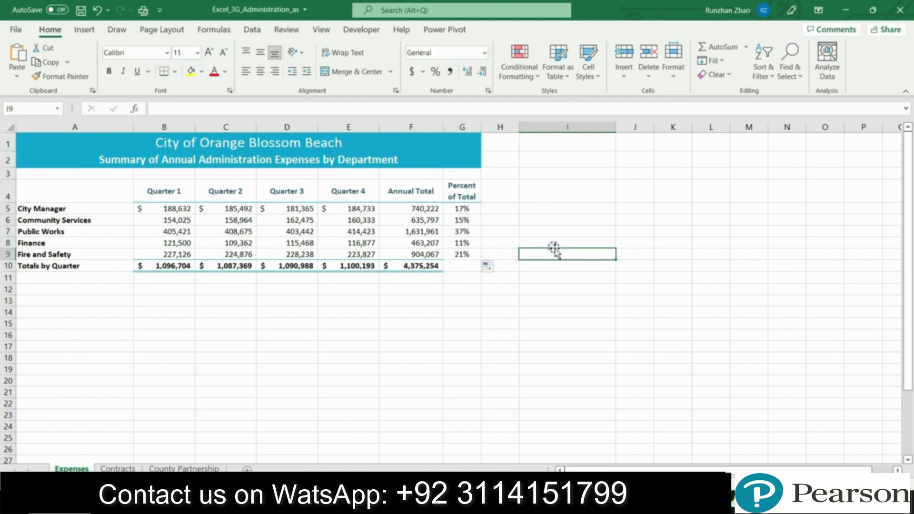
pyautogui.click(566, 289)
pyautogui.doubleClick(565, 311)
pyautogui.click(81, 10)
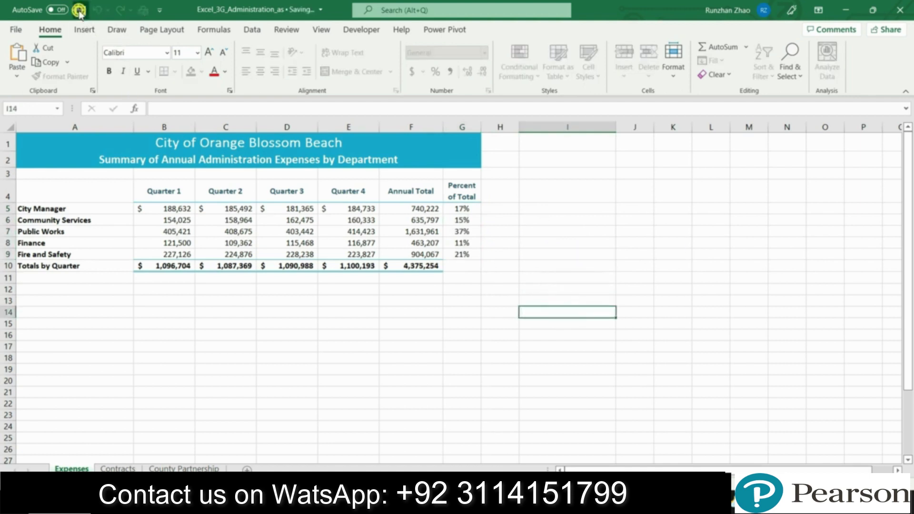
pyautogui.hotkey('alt', 'Tab')
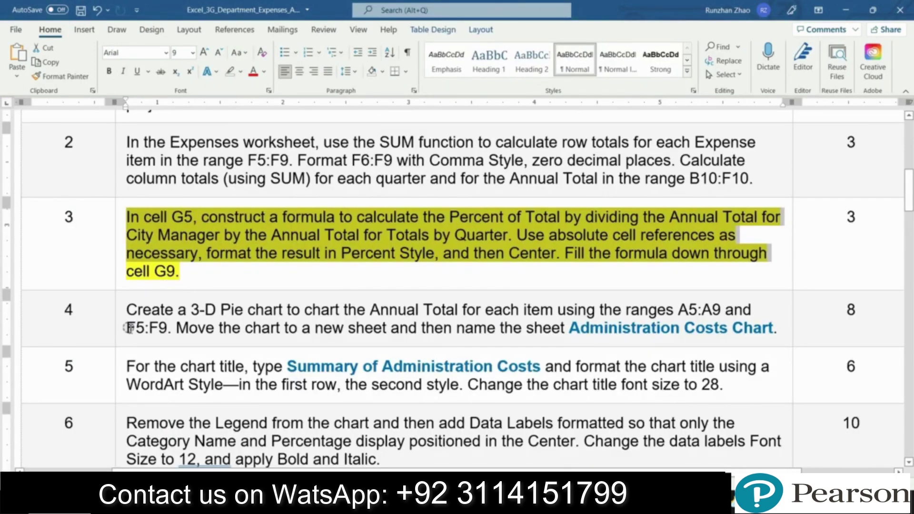
# Highlight step 4's 3-D pie chart instruction in yellow
pyautogui.click(519, 226)
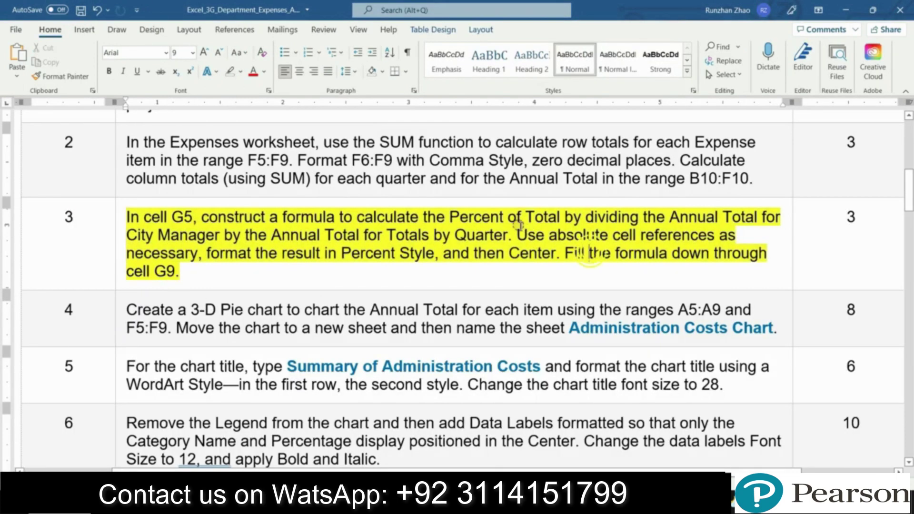
pyautogui.moveTo(517, 237)
pyautogui.mouseDown()
pyautogui.moveTo(702, 235)
pyautogui.moveTo(153, 266)
pyautogui.mouseUp()
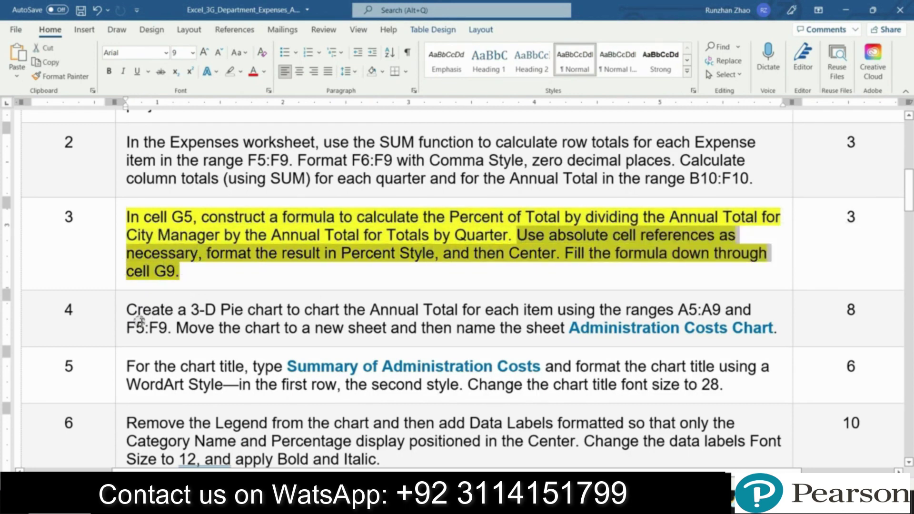
pyautogui.tripleClick(139, 322)
pyautogui.click(181, 312)
pyautogui.click(172, 327)
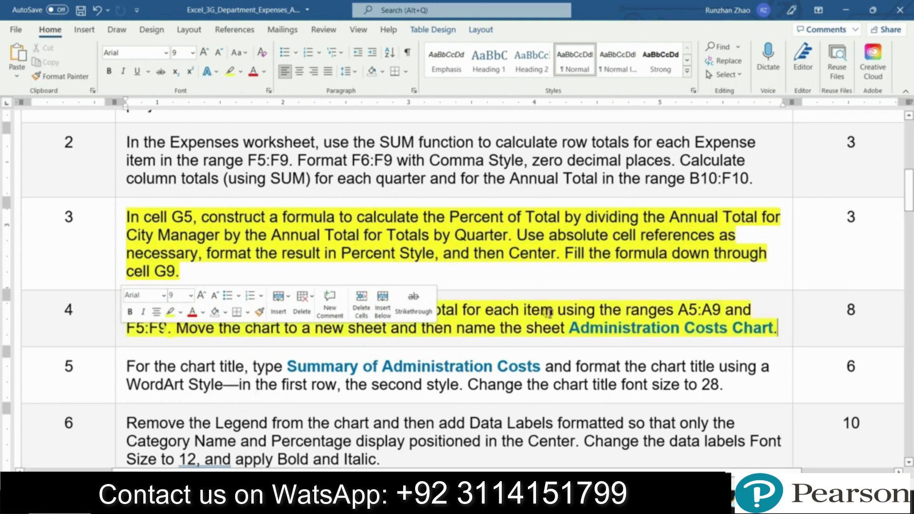
# Set step 3's highlight to No Color, then select cell A5 in Excel
pyautogui.scroll(-2, 228, 200)
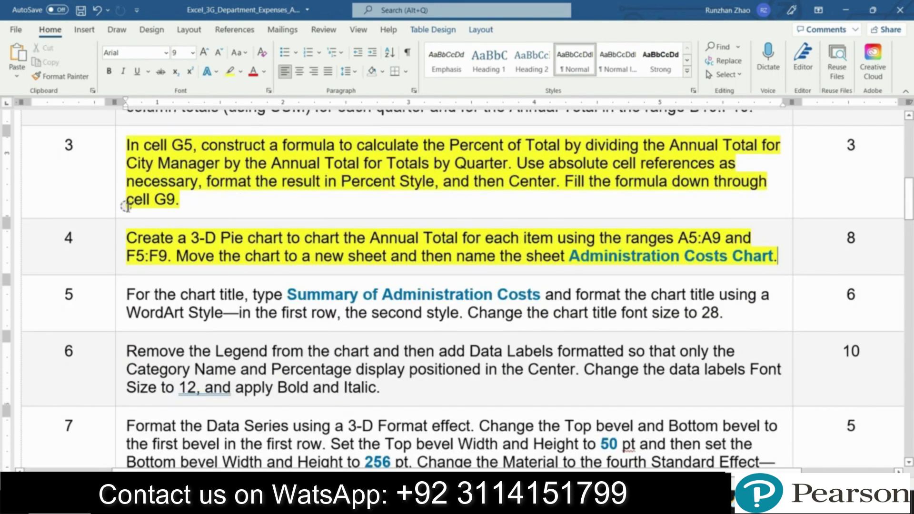
pyautogui.tripleClick(126, 206)
pyautogui.click(183, 175)
pyautogui.click(241, 266)
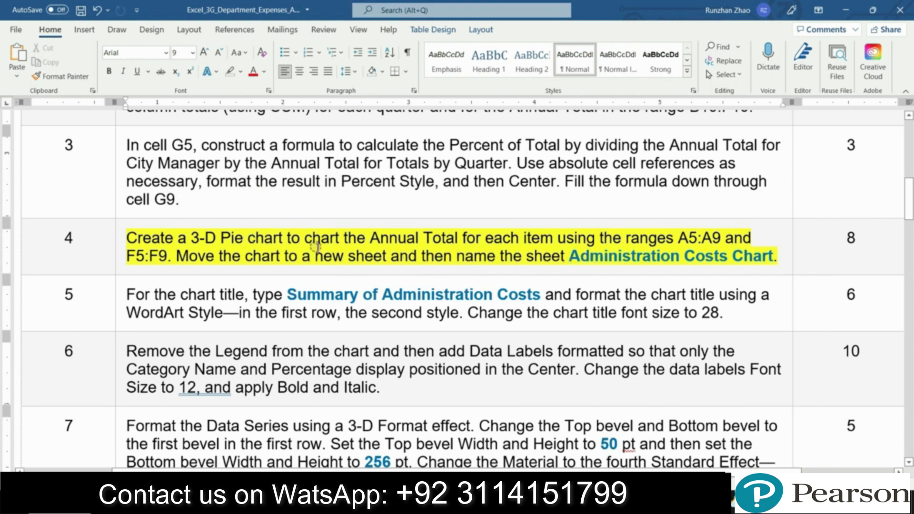
pyautogui.moveTo(125, 237)
pyautogui.mouseDown()
pyautogui.moveTo(725, 238)
pyautogui.moveTo(276, 259)
pyautogui.mouseUp()
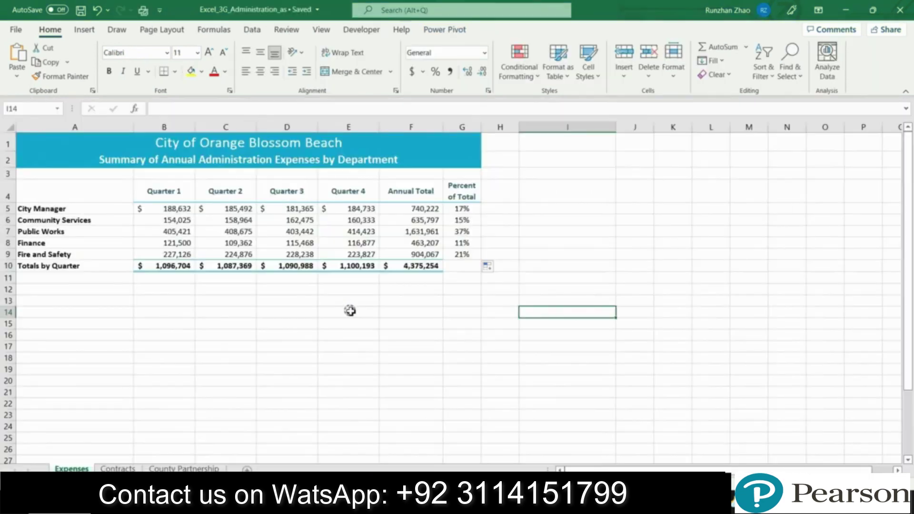
pyautogui.click(185, 314)
pyautogui.click(79, 210)
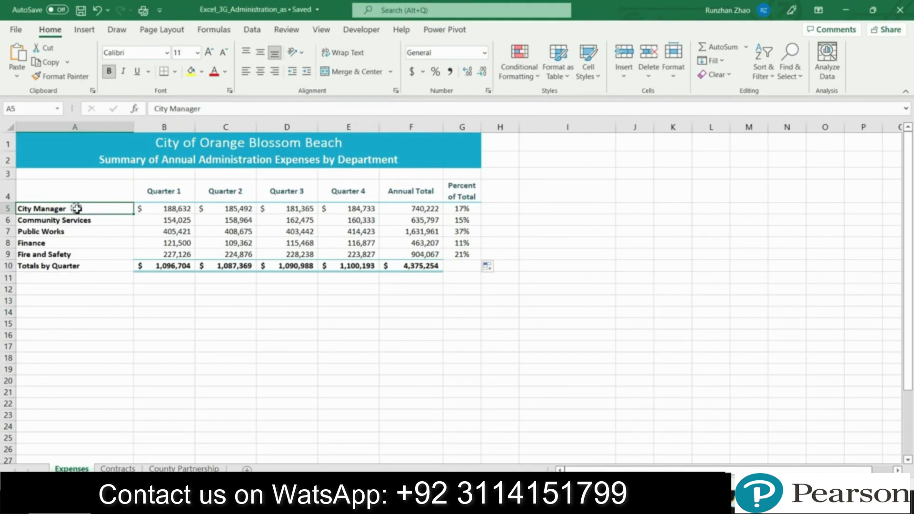
# Insert a 3-D Pie chart of department names A5:A9 and annual totals F5:F9
pyautogui.moveTo(76, 208); pyautogui.dragTo(126, 249)
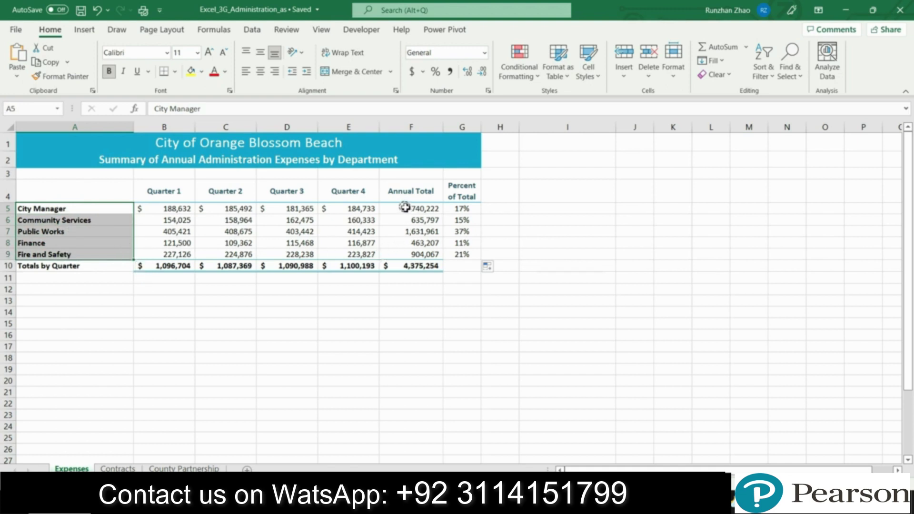
pyautogui.moveTo(405, 208); pyautogui.dragTo(398, 253)
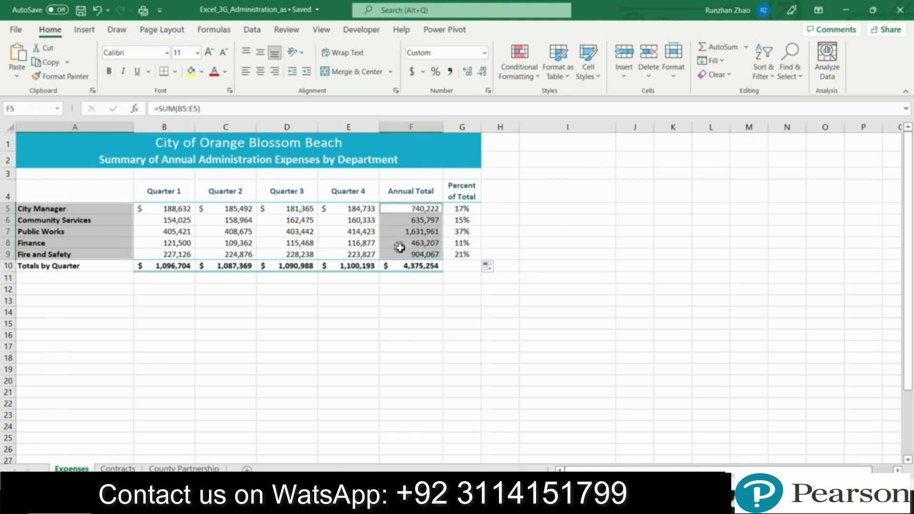
pyautogui.click(83, 29)
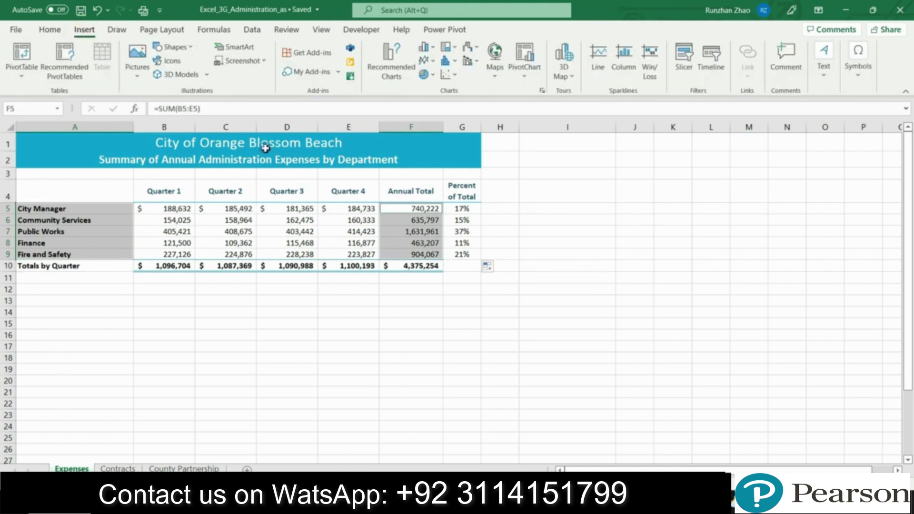
pyautogui.click(432, 77)
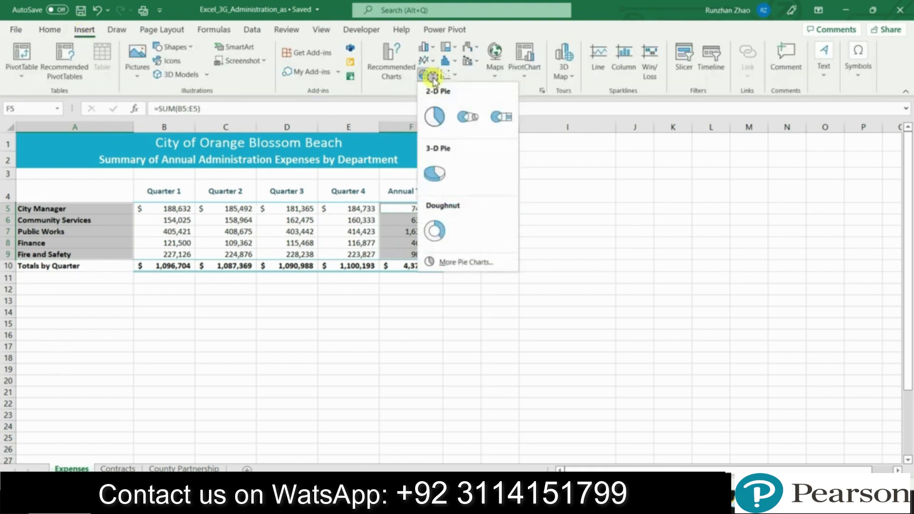
pyautogui.click(435, 174)
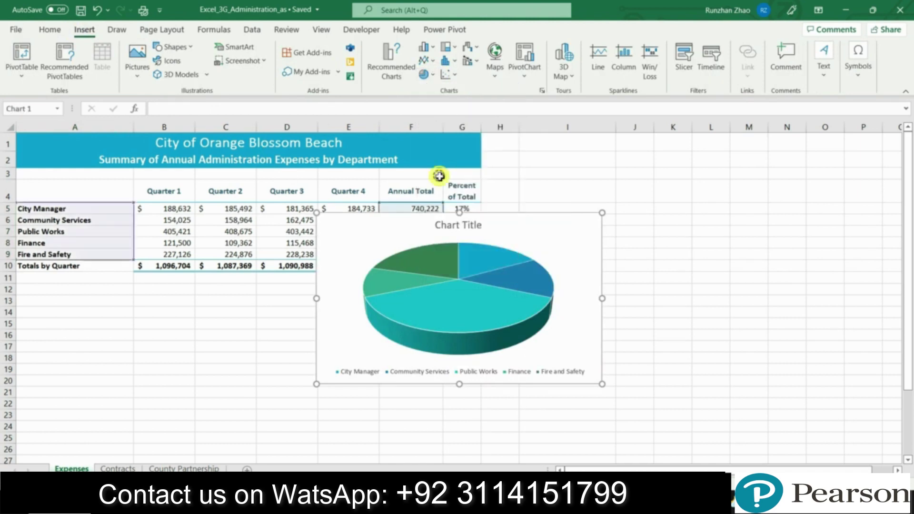
# Move the chart to a new sheet named Administration Costs Chart
pyautogui.click(682, 59)
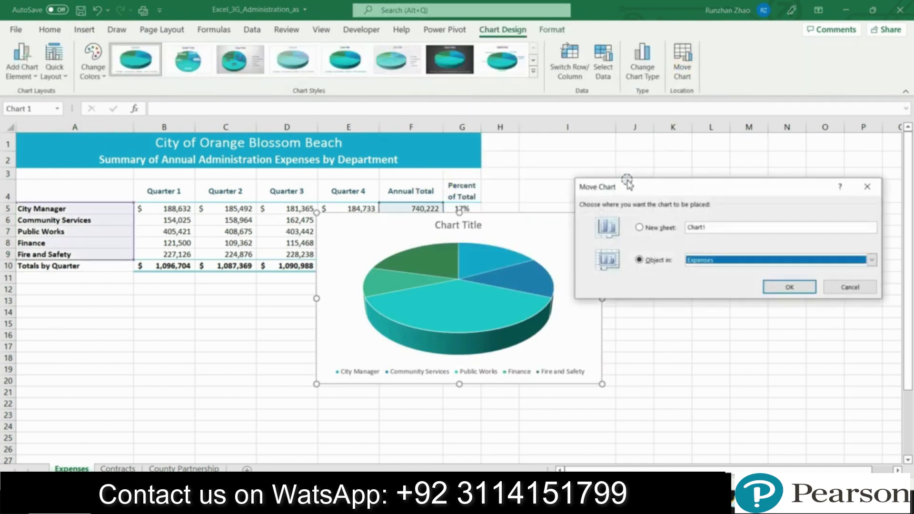
pyautogui.click(640, 227)
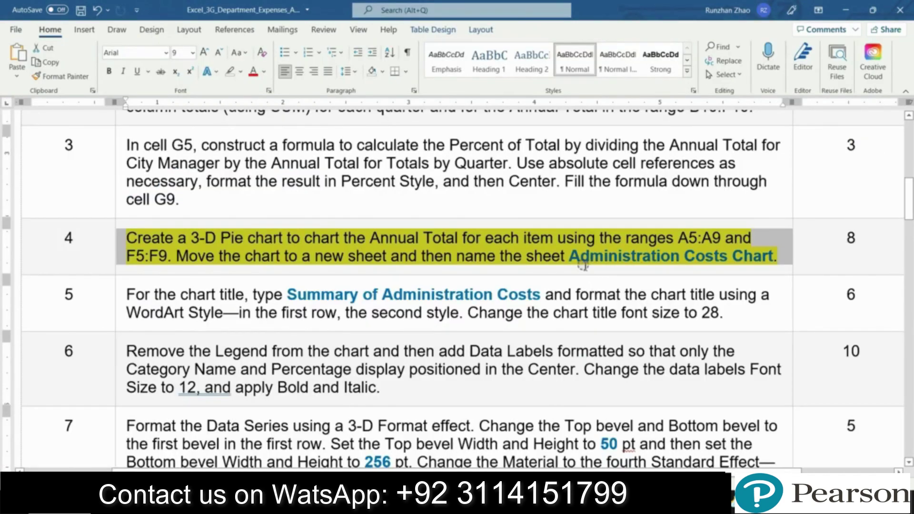
pyautogui.moveTo(571, 256); pyautogui.dragTo(750, 255)
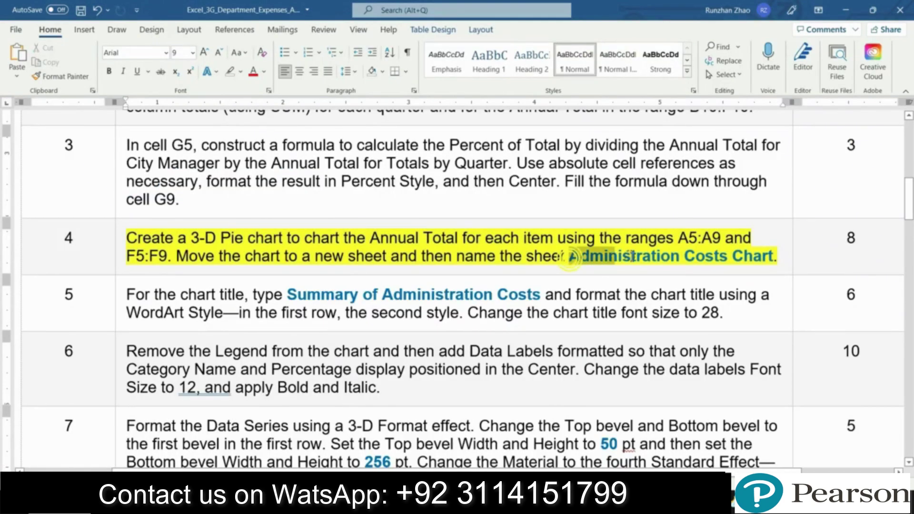
pyautogui.rightClick(750, 255)
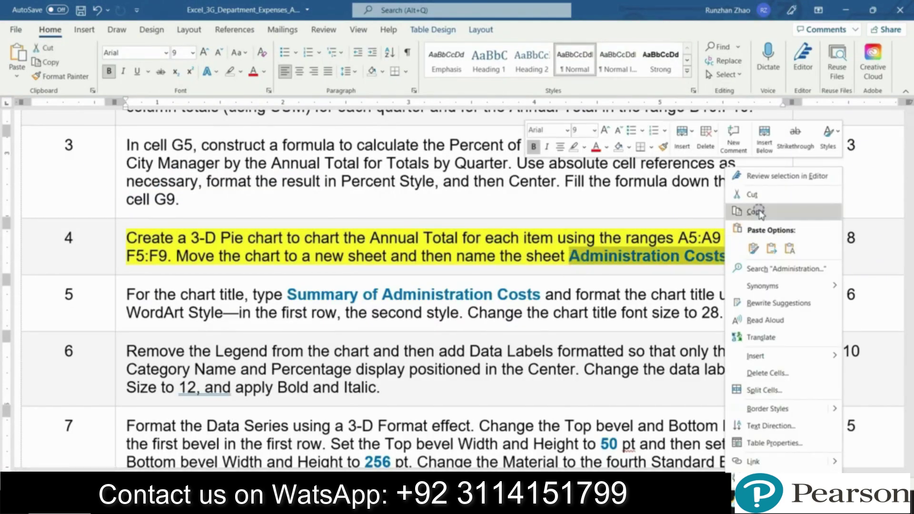
pyautogui.click(753, 211)
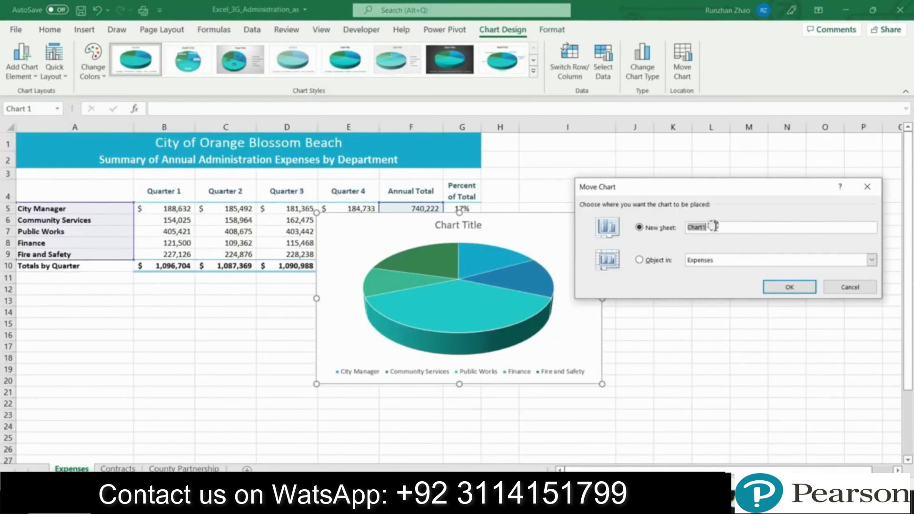
pyautogui.hotkey('ctrl', 'v')
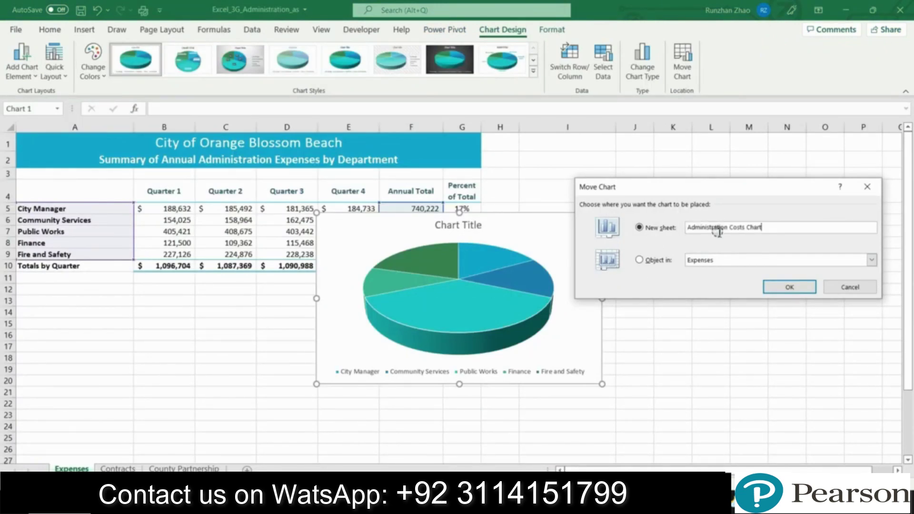
pyautogui.click(789, 287)
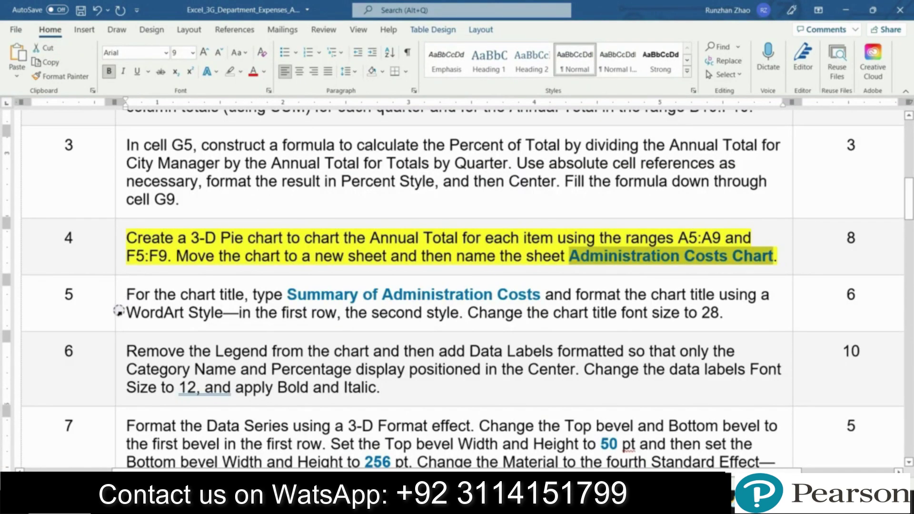
# Highlight step 5 in yellow and set step 4's highlight to No Color
pyautogui.click(119, 311)
pyautogui.scroll(-2, 166, 200)
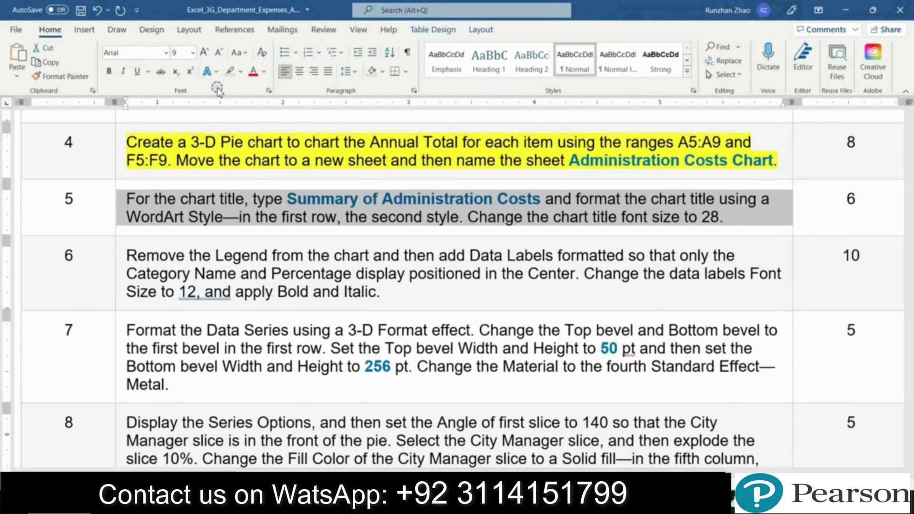
pyautogui.click(241, 72)
pyautogui.click(233, 80)
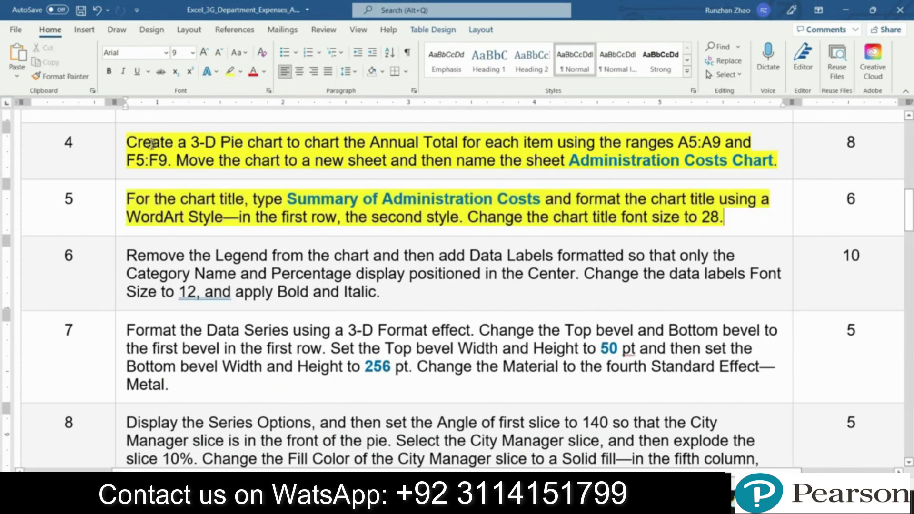
pyautogui.click(121, 162)
pyautogui.click(186, 145)
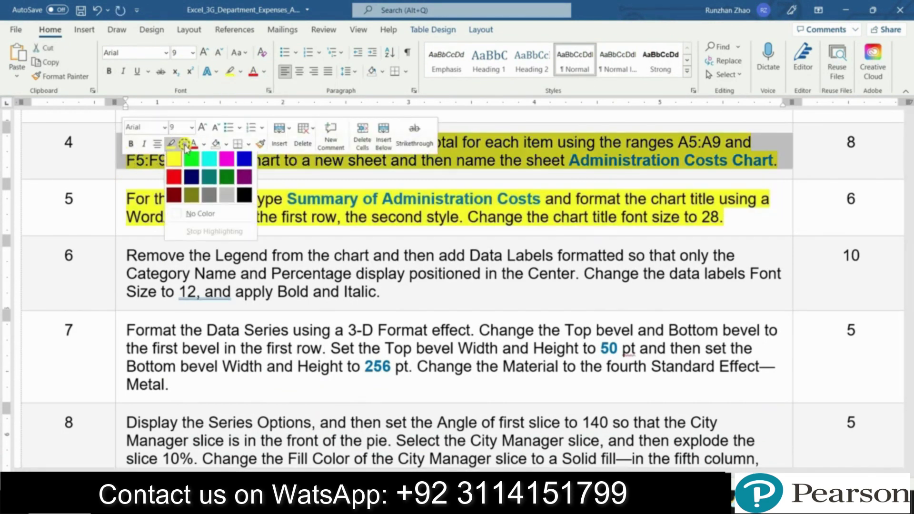
pyautogui.click(198, 214)
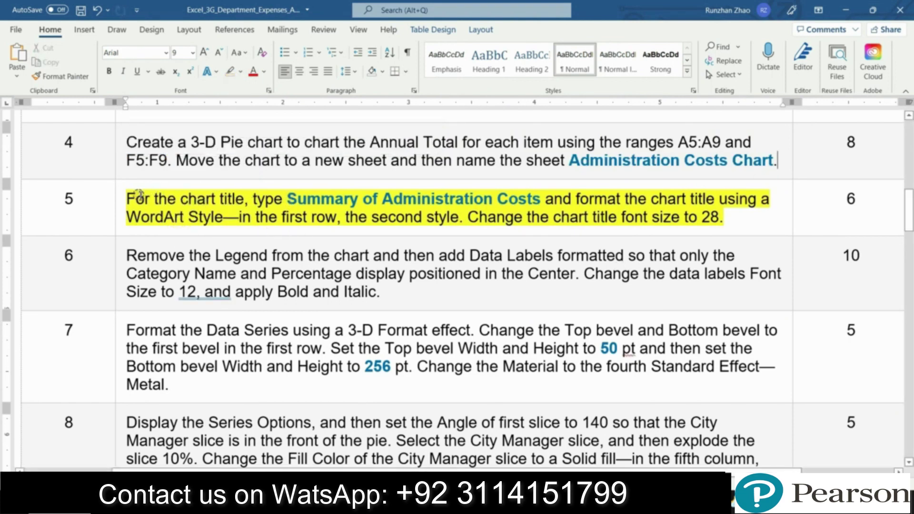
# Copy the title text 'Summary of Administration Costs' from step 5
pyautogui.click(122, 199)
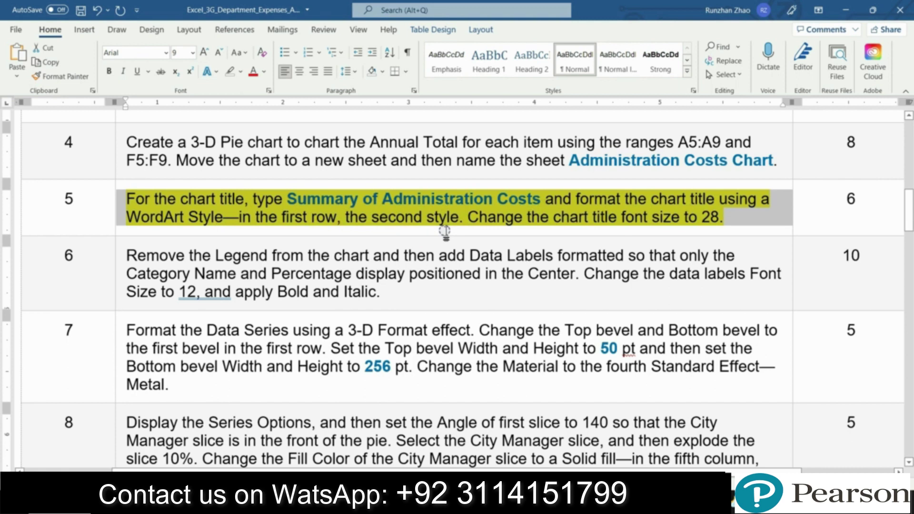
pyautogui.moveTo(288, 199); pyautogui.dragTo(536, 200)
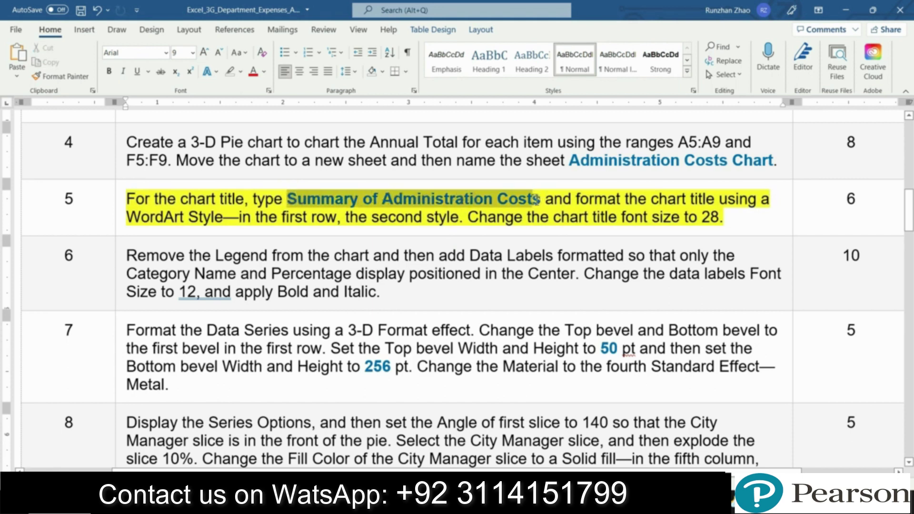
pyautogui.rightClick(450, 199)
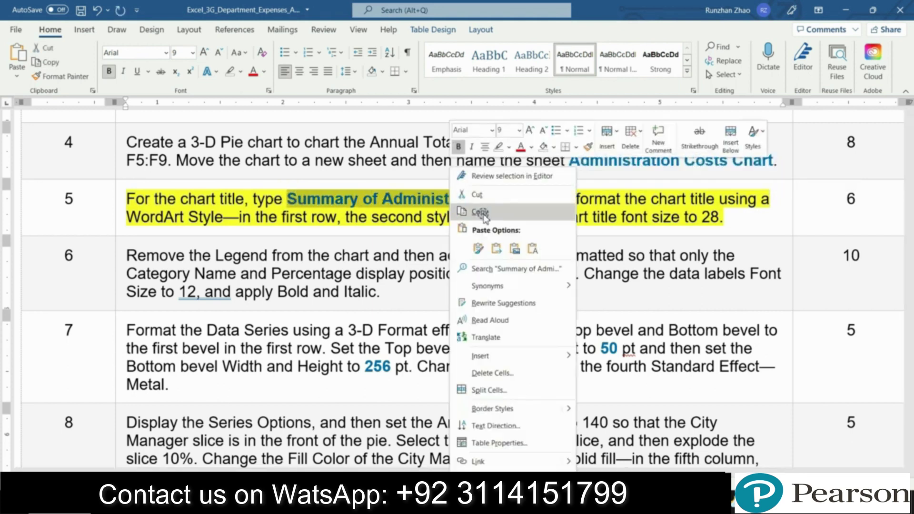
pyautogui.click(481, 211)
# Replace the chart title text with the pasted 'Summary of Administration Costs'
pyautogui.hotkey('alt', 'Tab')
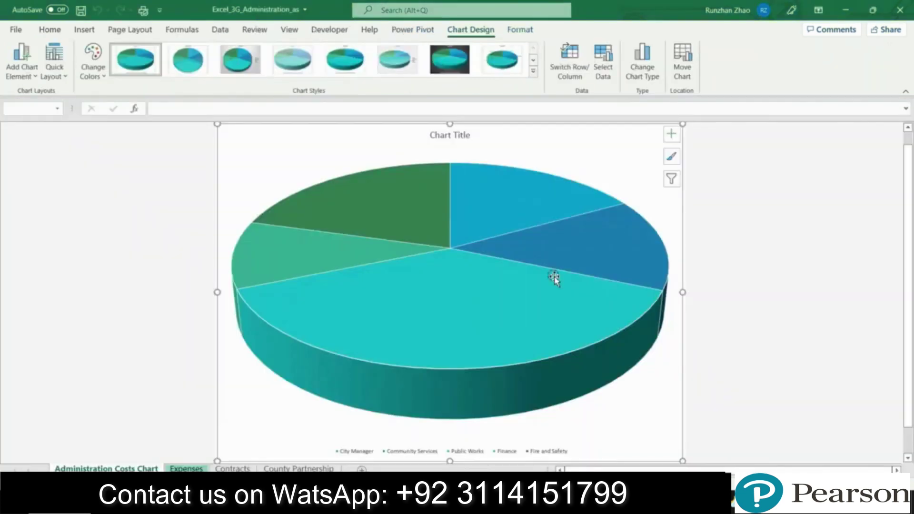
pyautogui.click(461, 135)
pyautogui.click(311, 107)
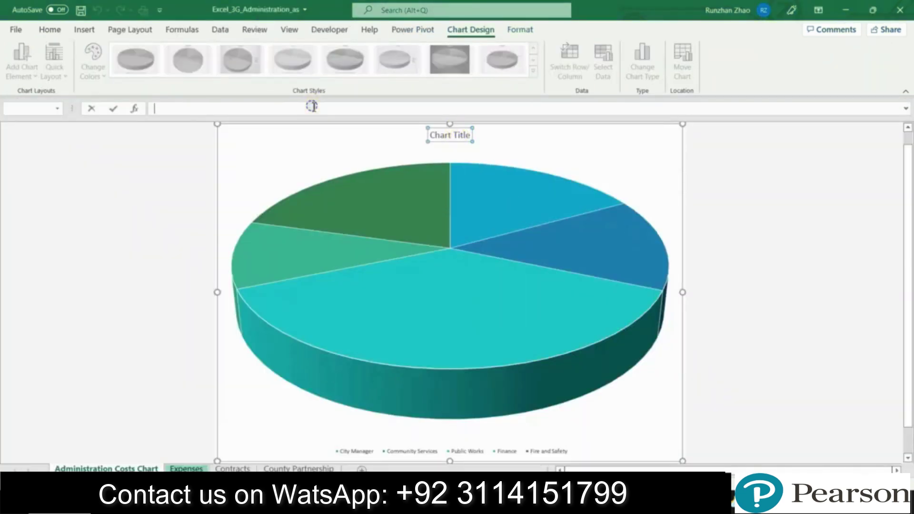
pyautogui.hotkey('ctrl', 'v')
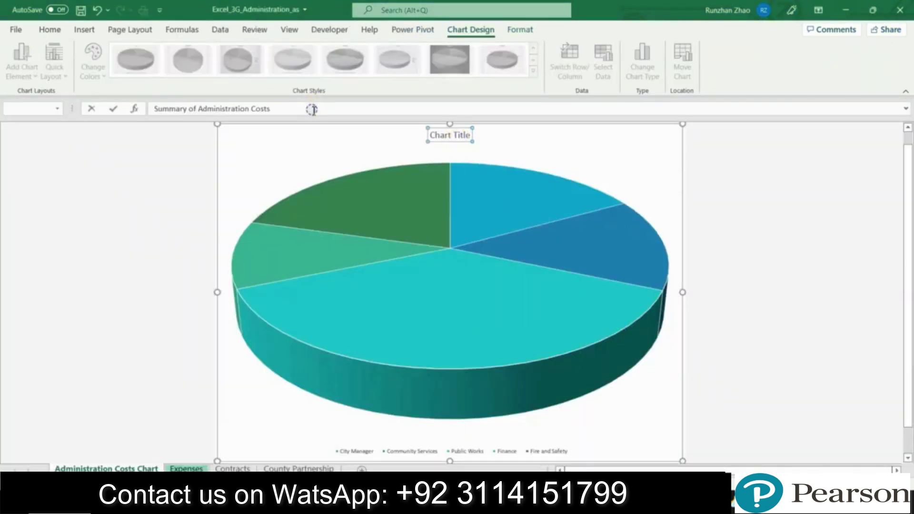
pyautogui.press('Return')
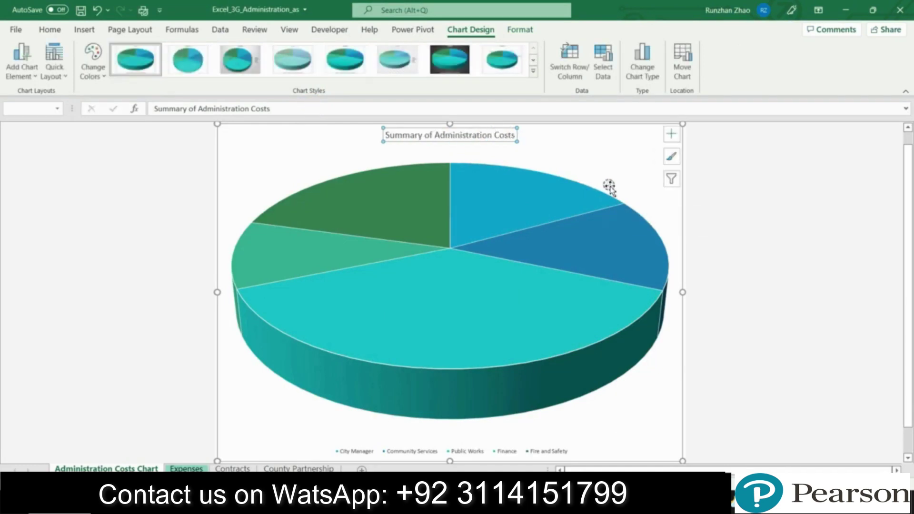
# Apply the turquoise shadowed WordArt style (first row, second style) to the title
pyautogui.click(509, 30)
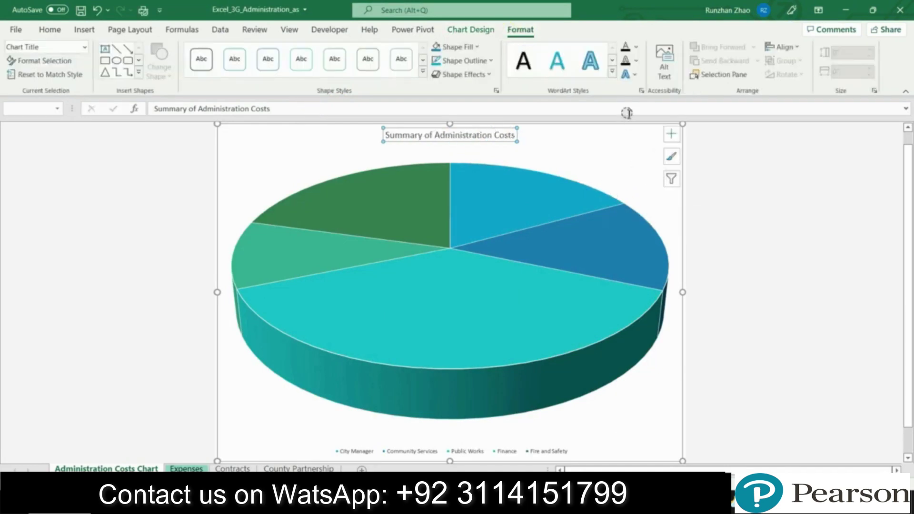
pyautogui.click(613, 73)
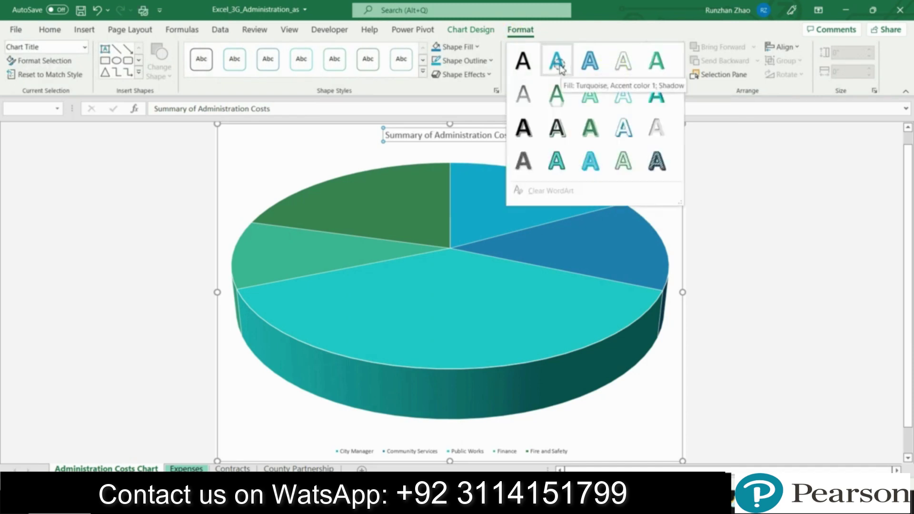
pyautogui.click(560, 68)
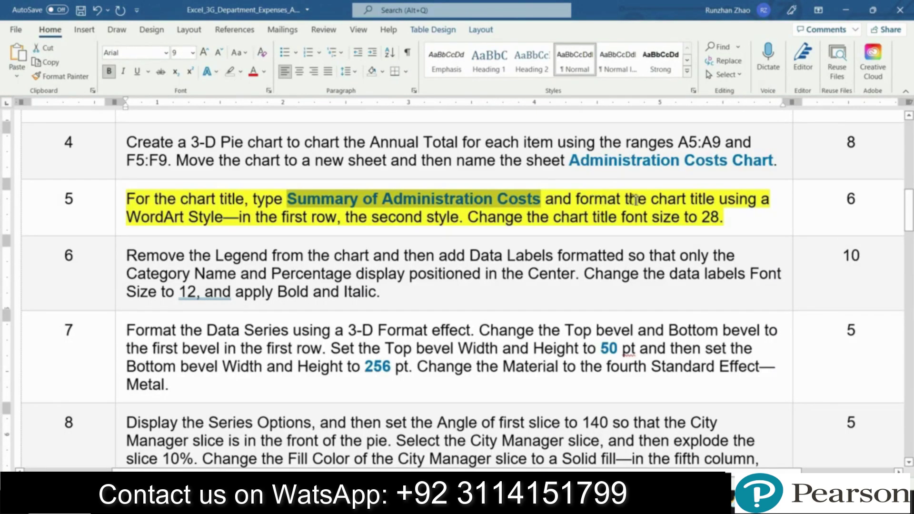
# Highlight step 5's WordArt style and font size 28 requirements, then return to Excel
pyautogui.moveTo(546, 197)
pyautogui.mouseDown()
pyautogui.moveTo(311, 213)
pyautogui.moveTo(468, 218)
pyautogui.mouseUp()
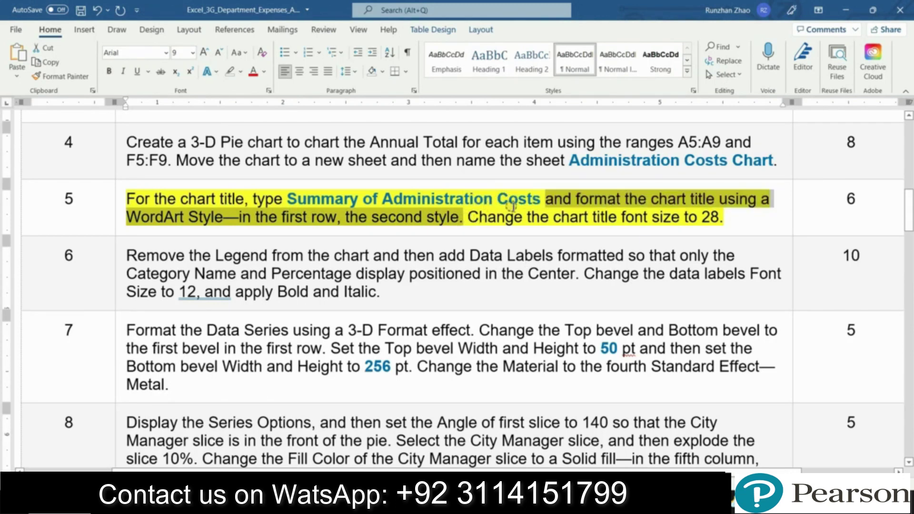
pyautogui.moveTo(477, 218); pyautogui.dragTo(724, 215)
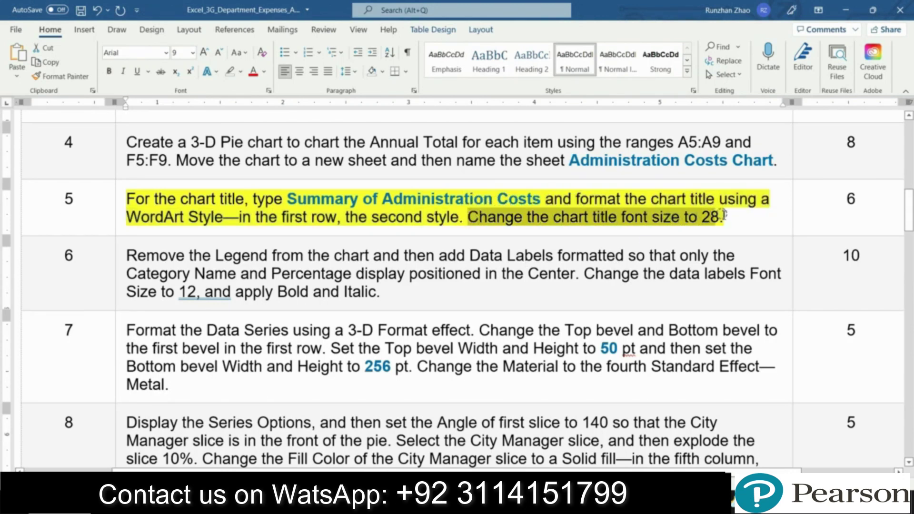
pyautogui.hotkey('alt', 'Tab')
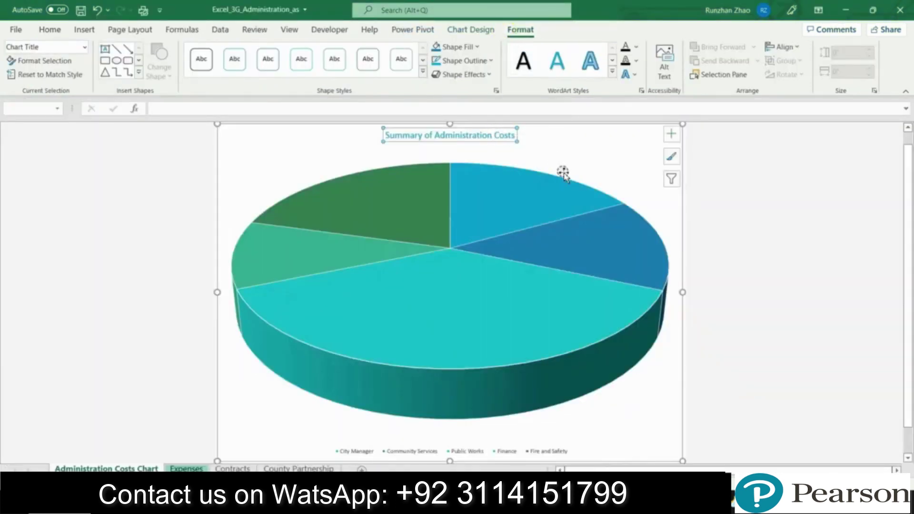
# Set the Summary of Administration Costs chart title font size to 28
pyautogui.click(50, 29)
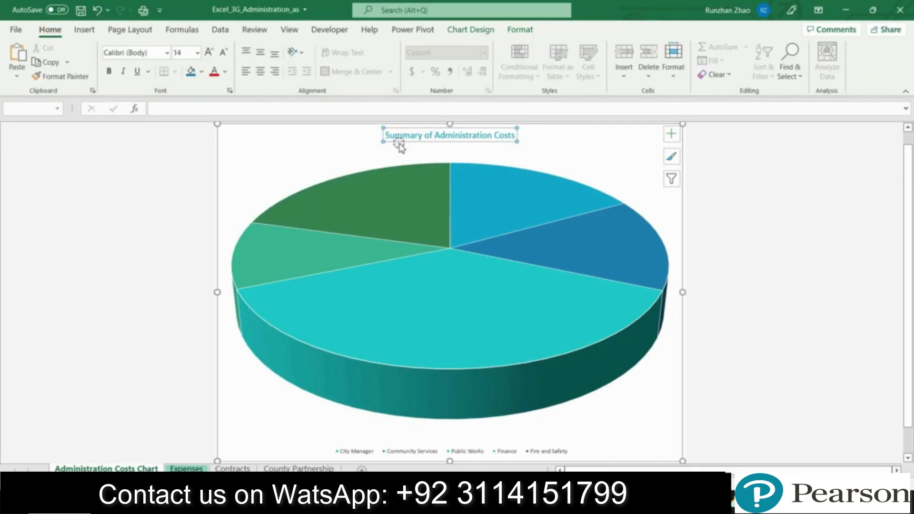
pyautogui.click(198, 53)
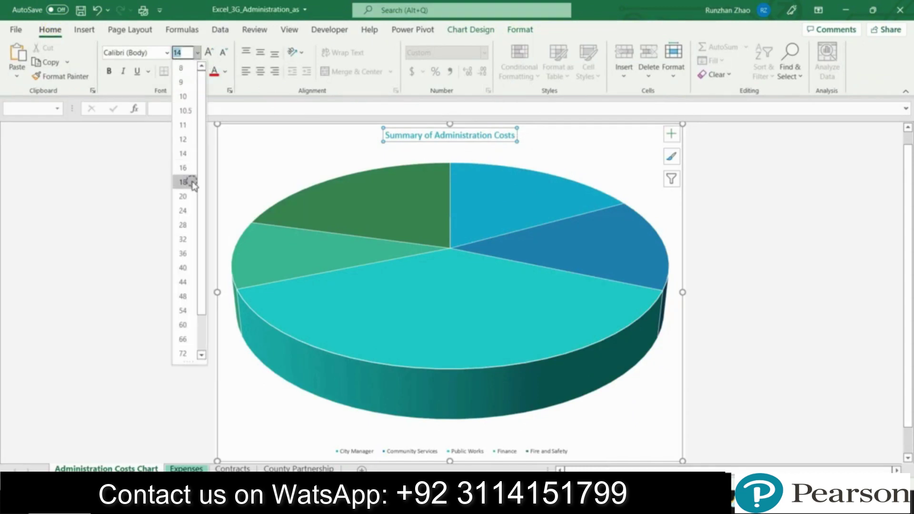
pyautogui.click(184, 224)
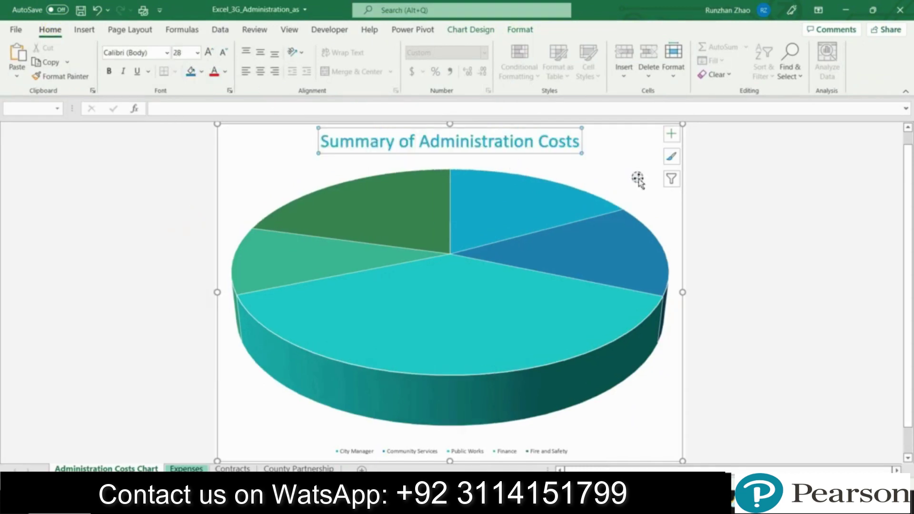
# Deselect the chart, save the workbook, and select step 6's text in Word
pyautogui.click(782, 230)
pyautogui.click(79, 10)
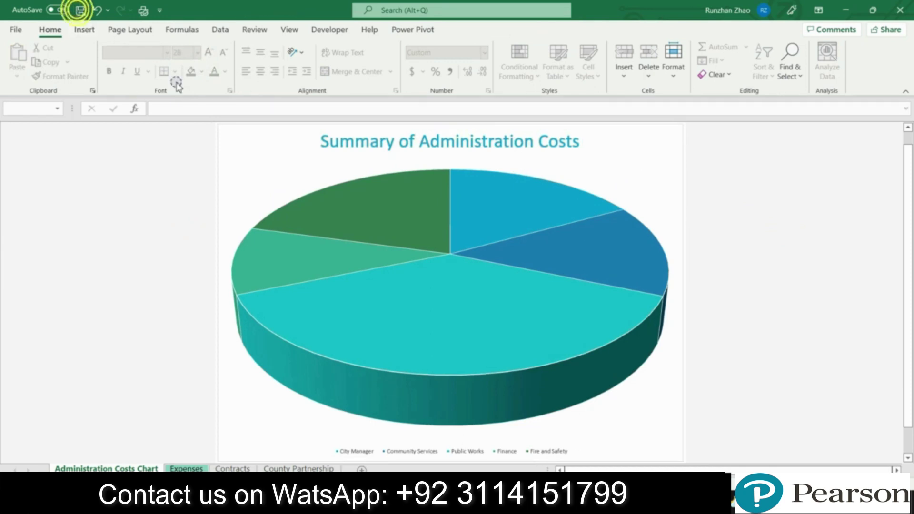
pyautogui.hotkey('alt', 'Tab')
pyautogui.click(118, 284)
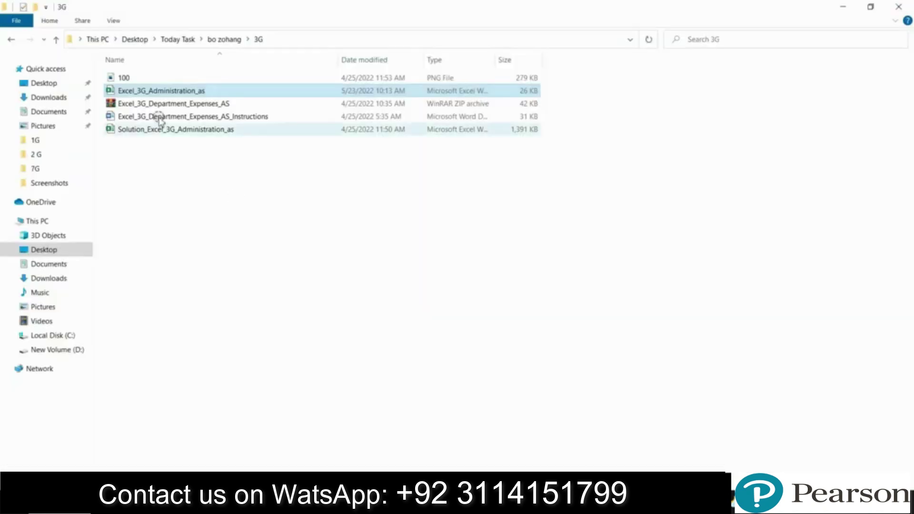
# Open the 100.png score screenshot from File Explorer in Photos
pyautogui.doubleClick(150, 90)
pyautogui.doubleClick(143, 78)
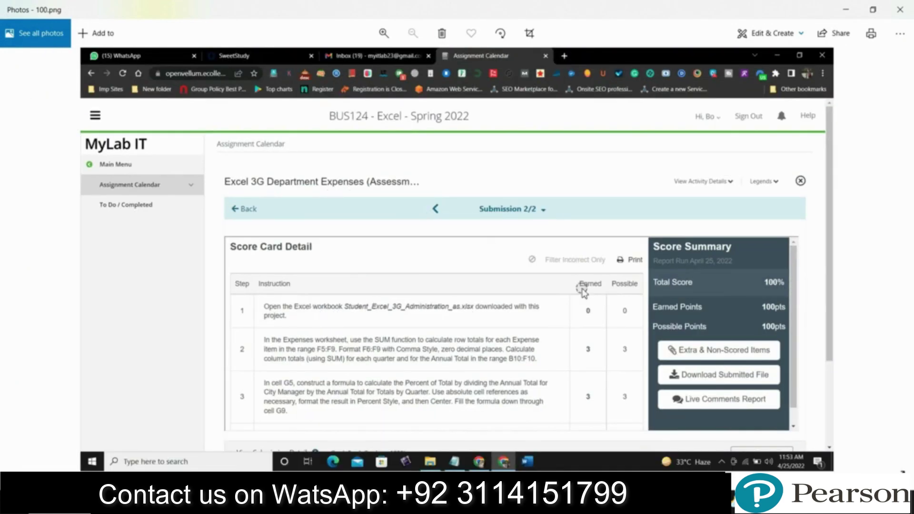
# Open the Excel 3G Department Expenses grade in MyLab IT and view its submissions
pyautogui.click(503, 465)
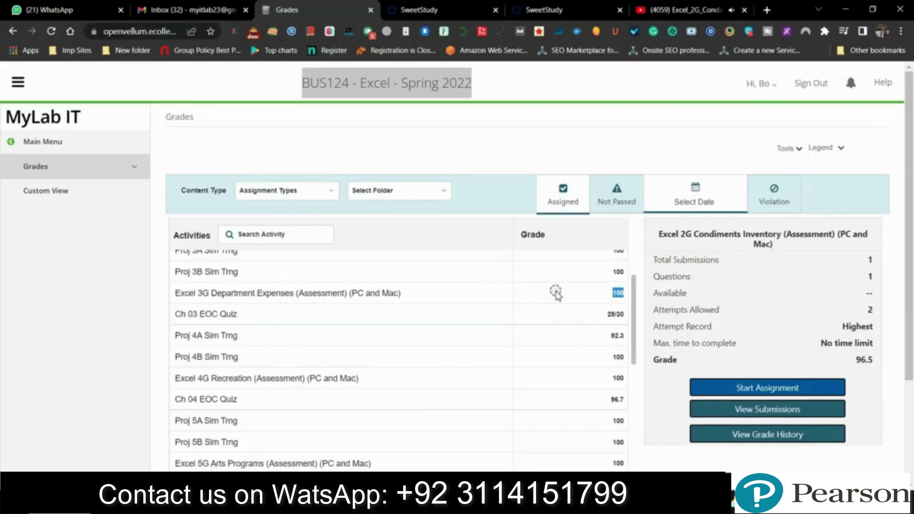
pyautogui.click(333, 293)
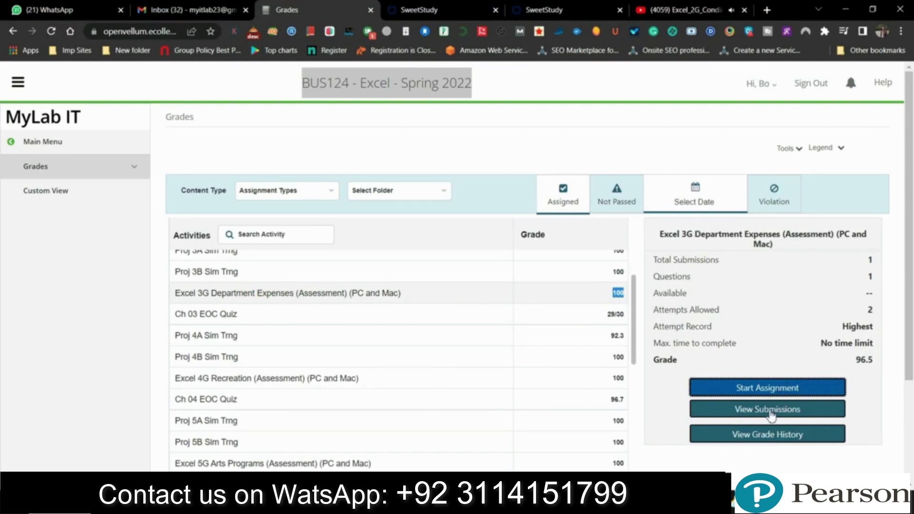
pyautogui.click(771, 414)
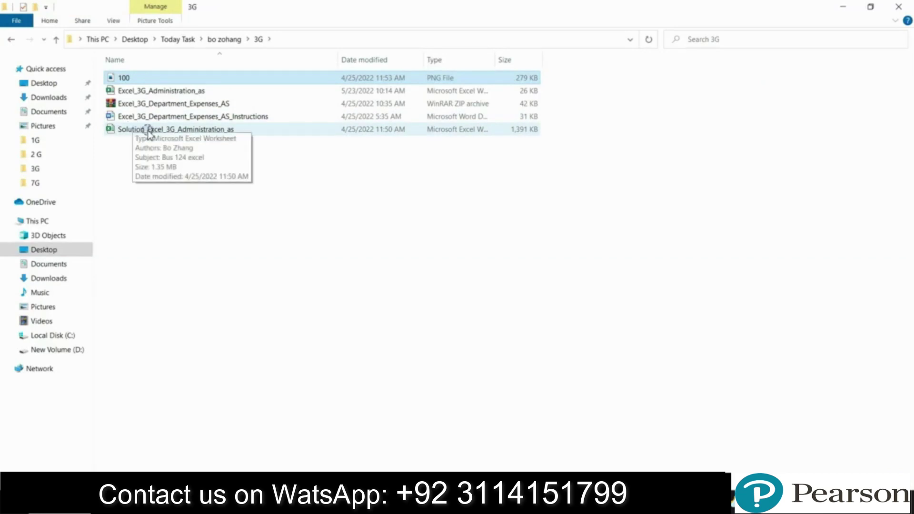
# Open Solution_Excel_3G_Administration_as from the 3G folder
pyautogui.doubleClick(182, 131)
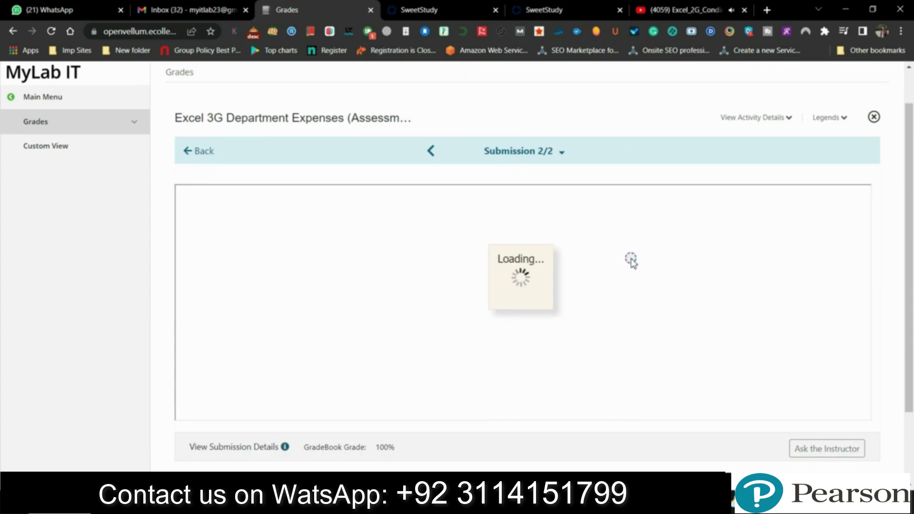
# Highlight the 100% total score and the workbook file name in step 1
pyautogui.click(826, 244)
pyautogui.doubleClick(856, 240)
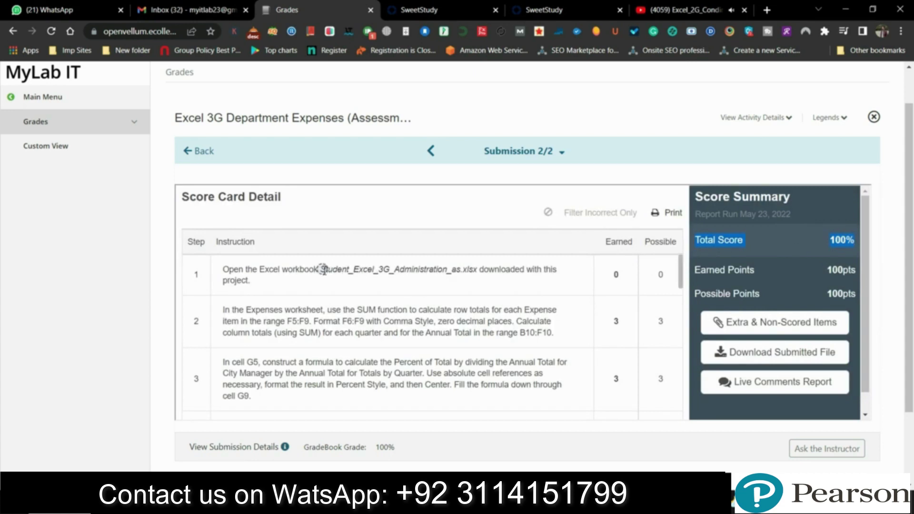
pyautogui.moveTo(322, 269); pyautogui.dragTo(450, 267)
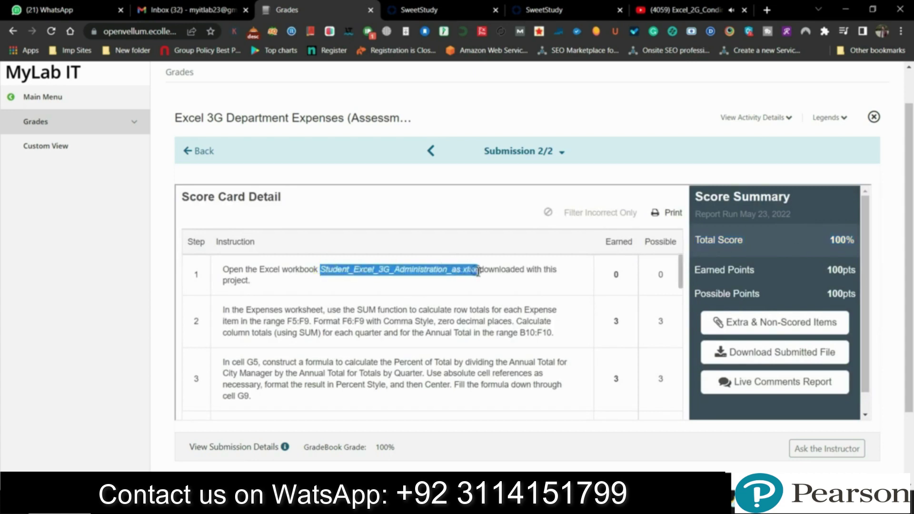
# Scroll through the score card steps and highlight the assessment title
pyautogui.moveTo(681, 276); pyautogui.dragTo(684, 433)
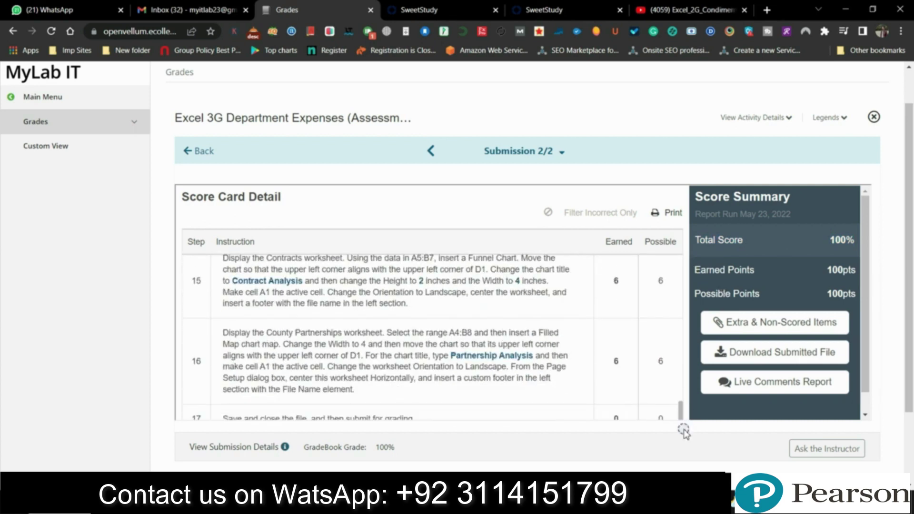
pyautogui.moveTo(865, 343); pyautogui.dragTo(866, 361)
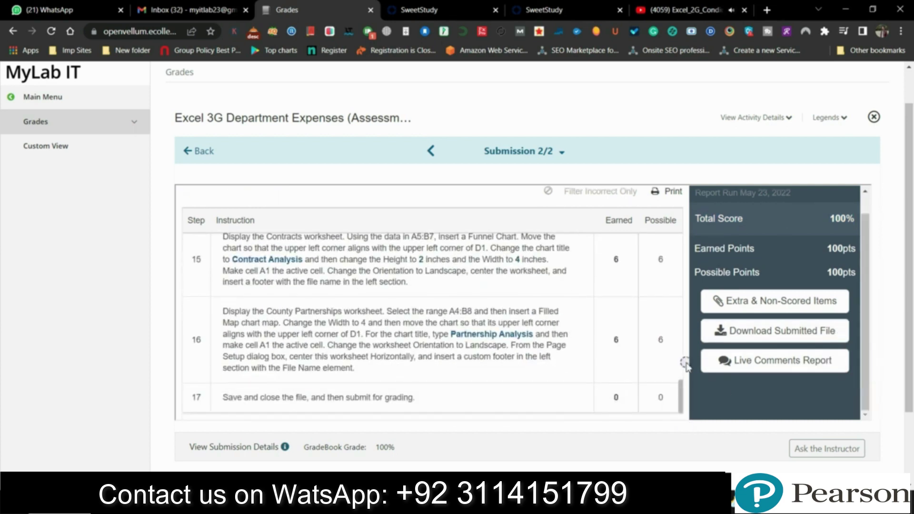
pyautogui.moveTo(682, 405); pyautogui.dragTo(679, 258)
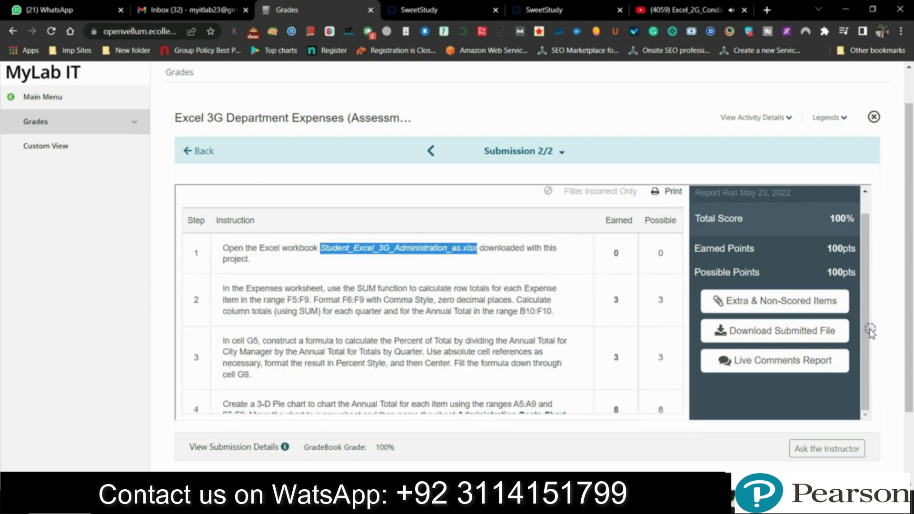
pyautogui.scroll(1, 865, 329)
pyautogui.scroll(-1, 866, 328)
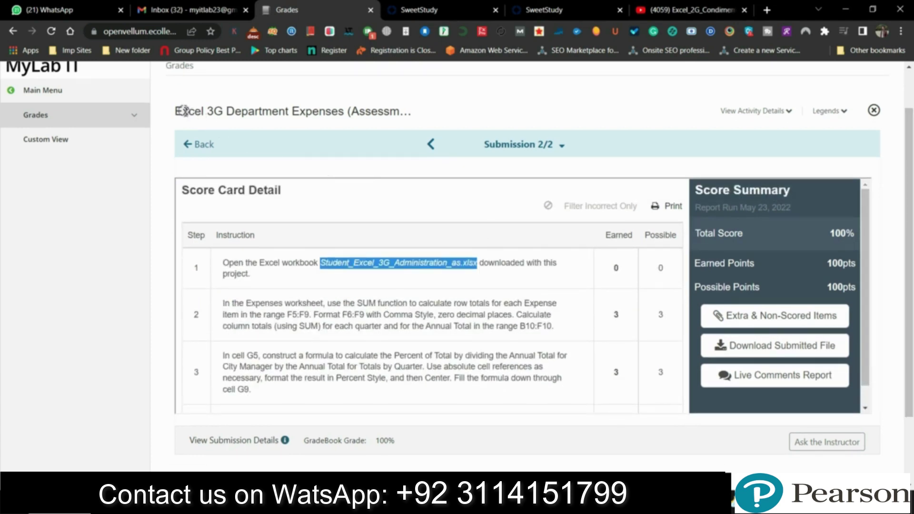
pyautogui.moveTo(176, 110); pyautogui.dragTo(465, 221)
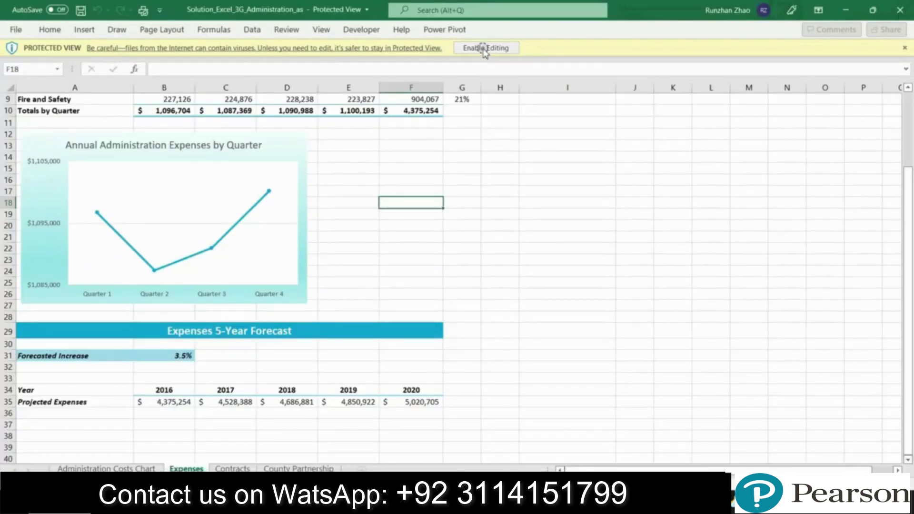
# Enable editing on the solution workbook and check its file name and location
pyautogui.click(481, 47)
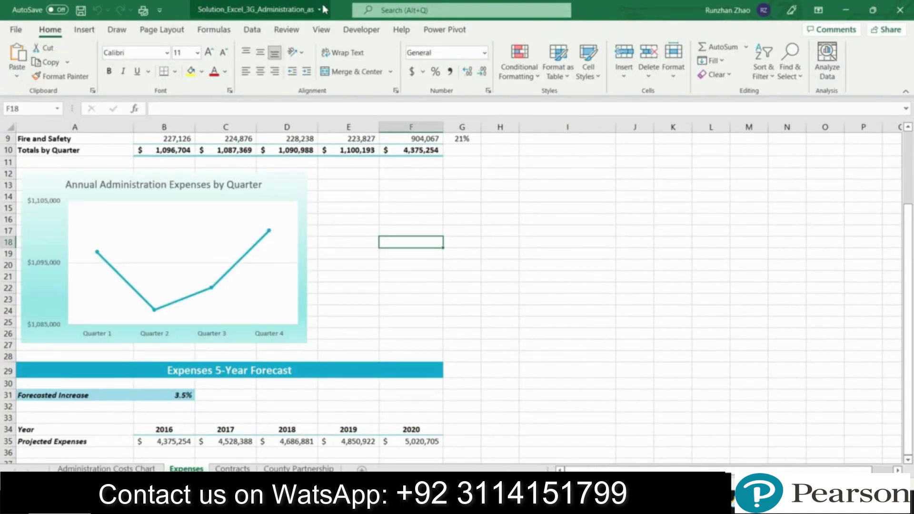
pyautogui.click(322, 13)
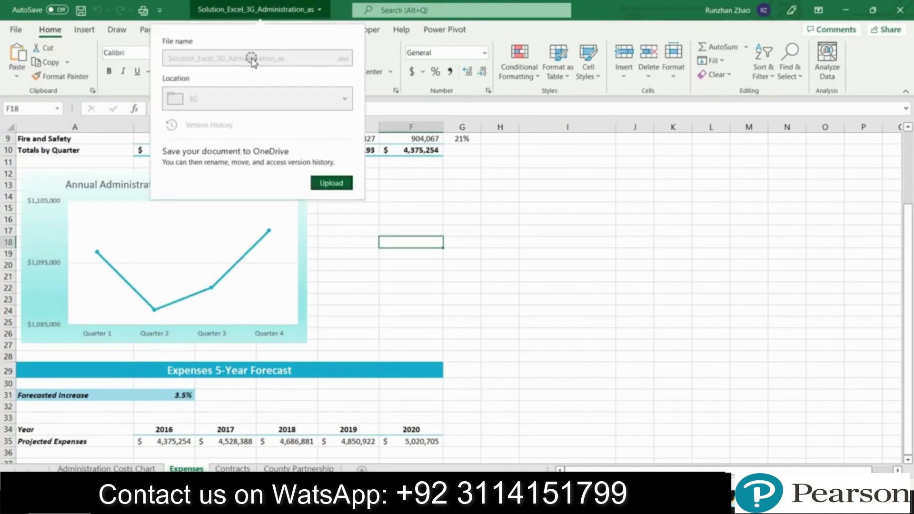
pyautogui.click(619, 256)
# Review the Administration Costs Chart, Expenses, Contracts and County Partnership sheets
pyautogui.click(105, 469)
pyautogui.click(186, 468)
pyautogui.moveTo(907, 331); pyautogui.dragTo(907, 221)
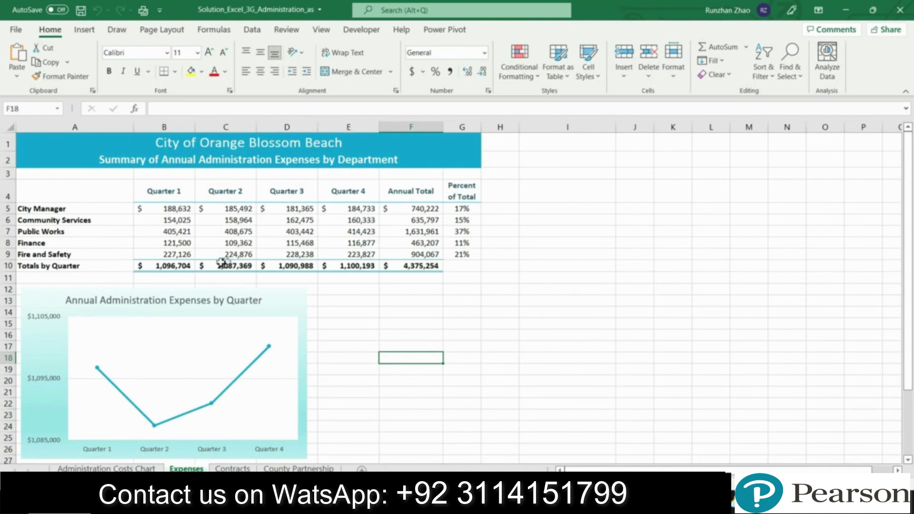
pyautogui.click(232, 468)
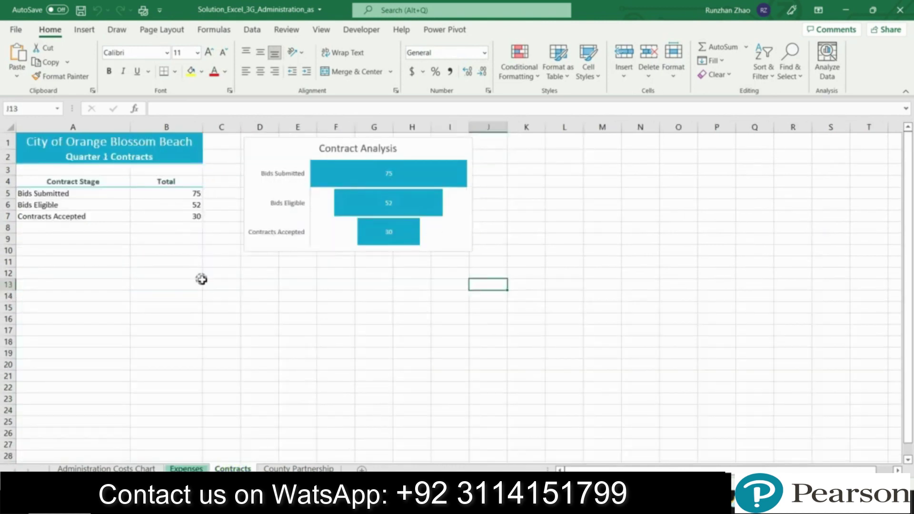
pyautogui.click(287, 468)
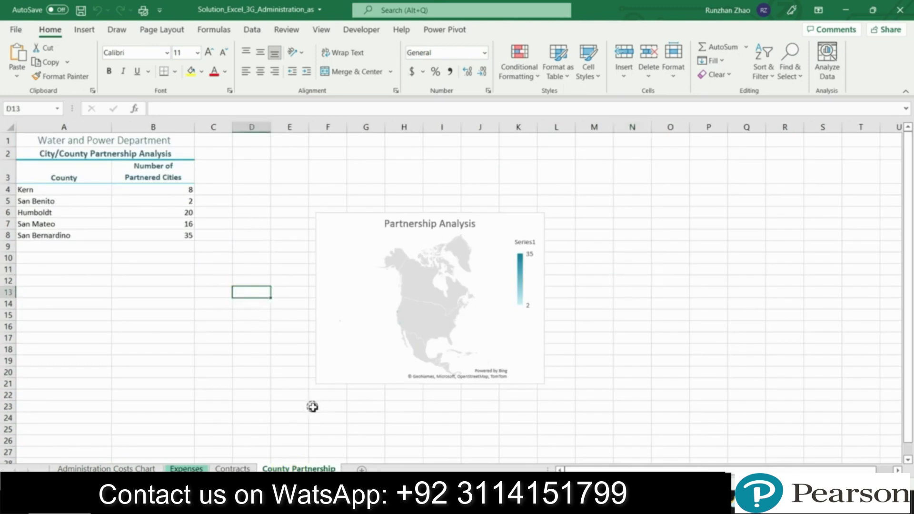
pyautogui.click(233, 468)
pyautogui.click(177, 467)
pyautogui.click(138, 468)
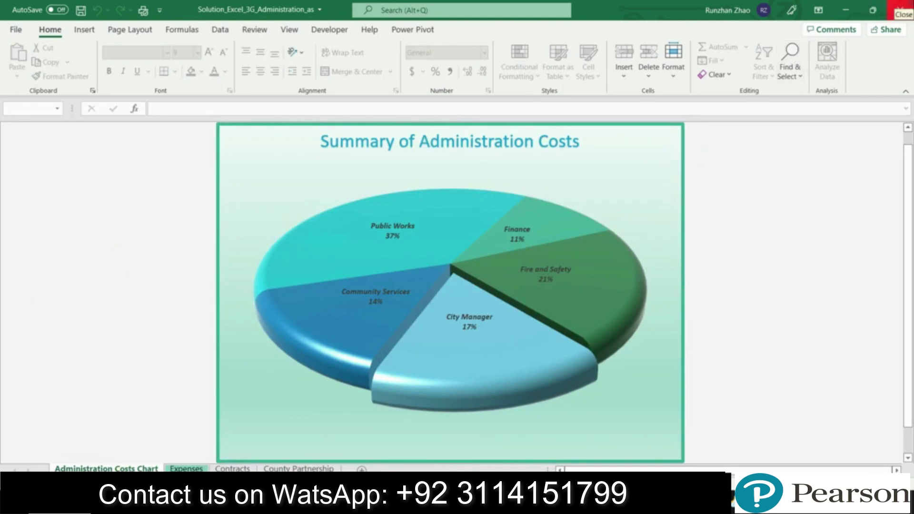
# Close Excel and return to the top of the Word instructions document
pyautogui.click(899, 7)
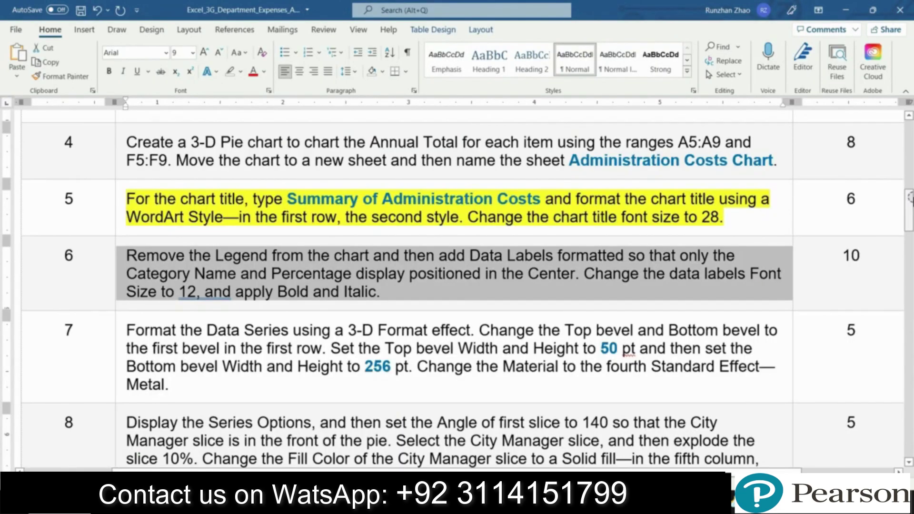
pyautogui.scroll(-3, 910, 251)
pyautogui.scroll(-5, 910, 251)
pyautogui.moveTo(910, 250); pyautogui.dragTo(910, 367)
pyautogui.hotkey('ctrl', 'Home')
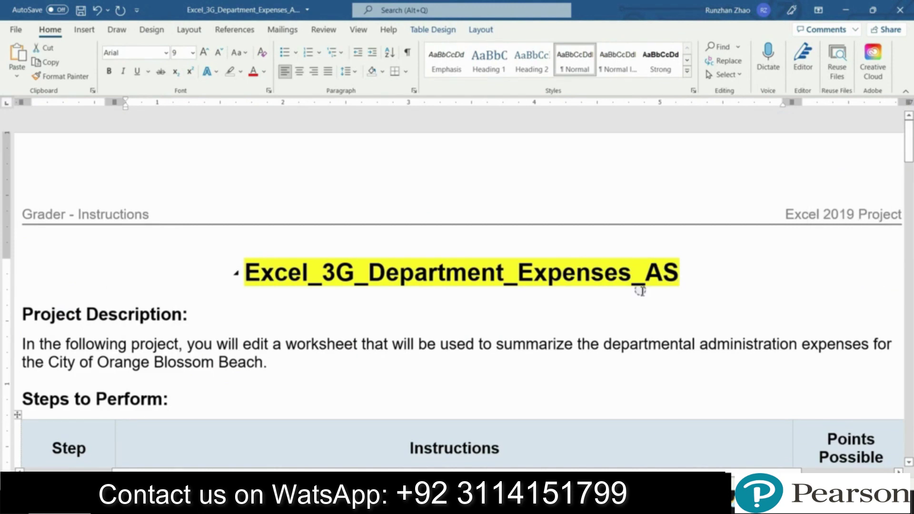